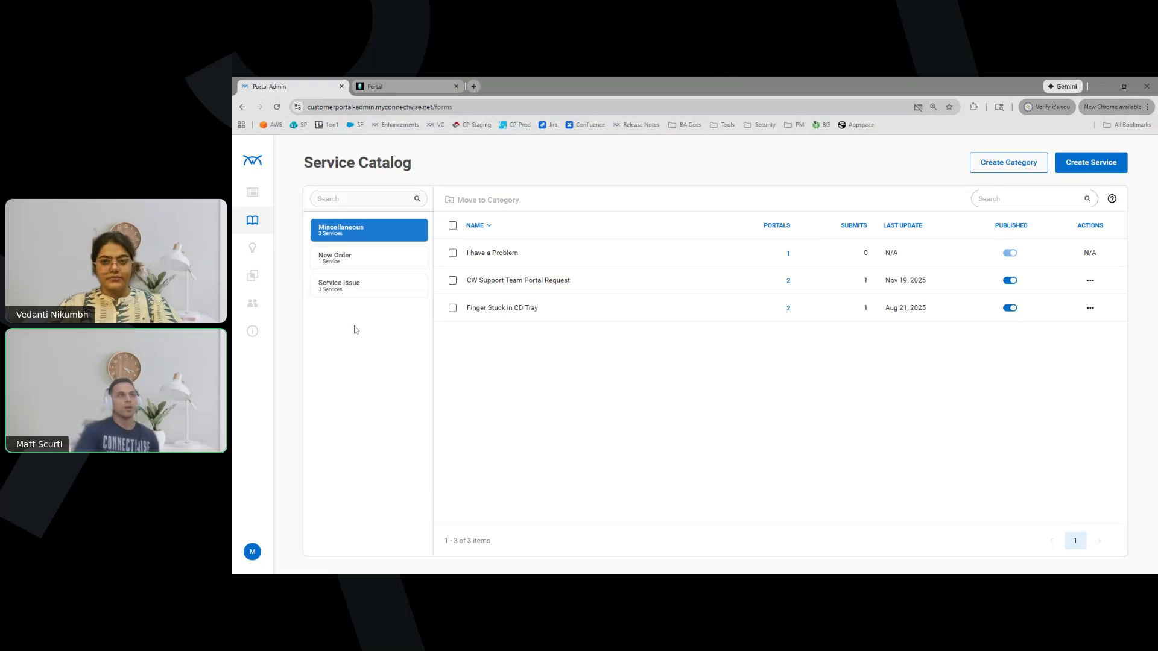
Open the Server Down service from the Service Issue category to edit its details and parameters
{"action": "left_click", "coordinate": [357, 288]}
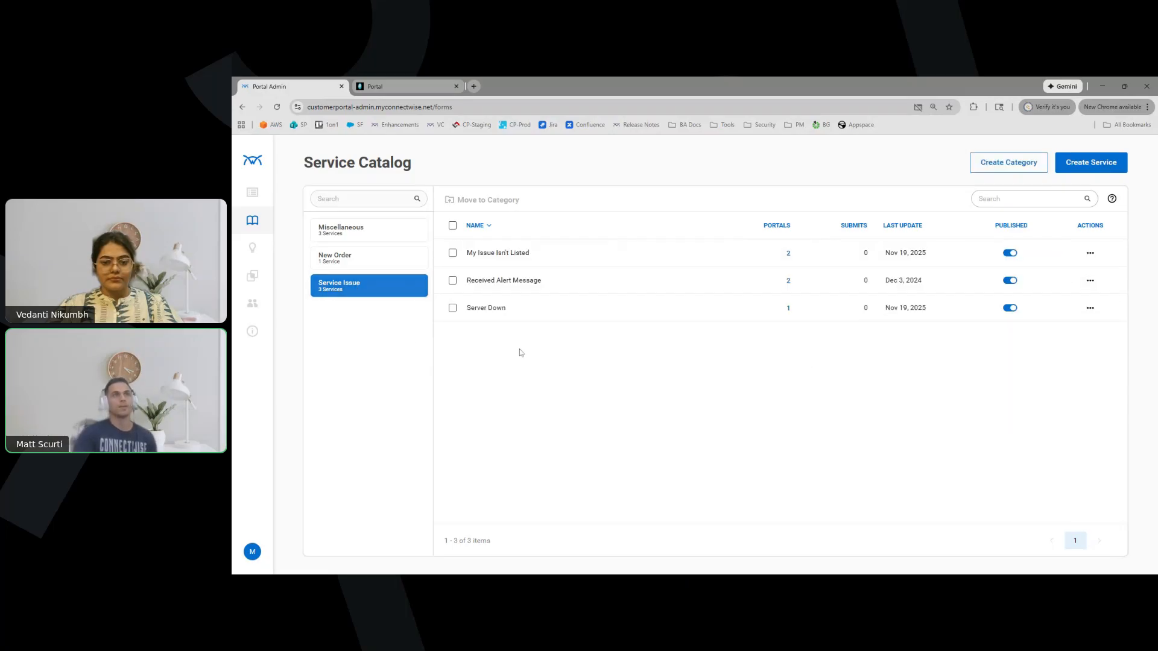
{"action": "left_click", "coordinate": [495, 309]}
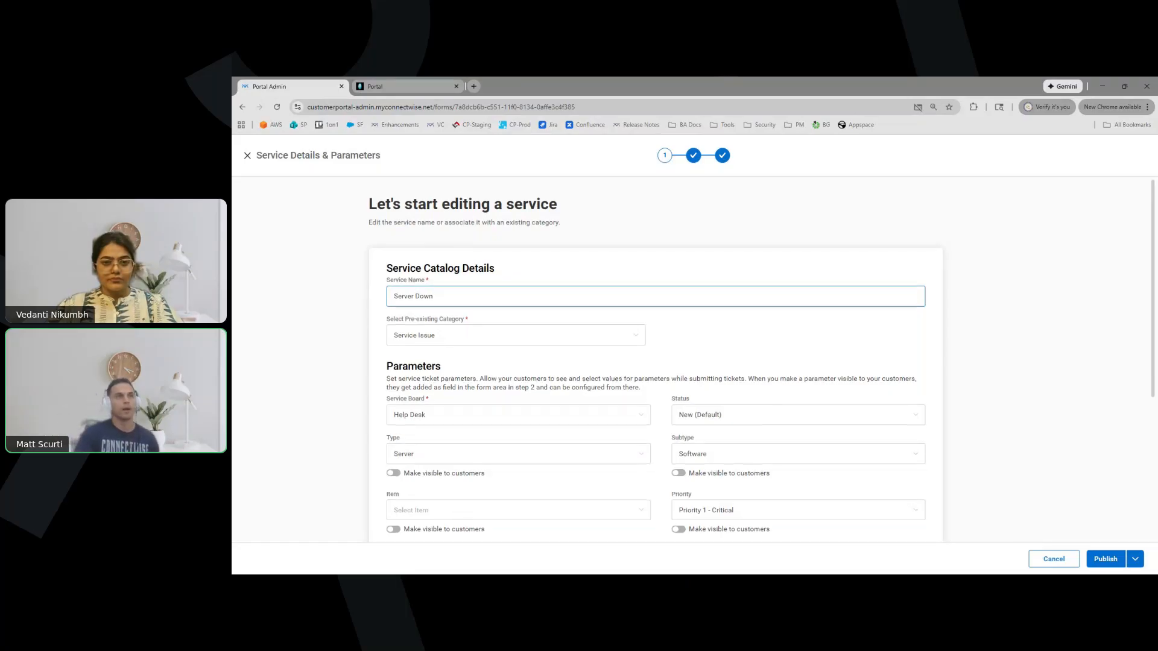
{"action": "scroll", "coordinate": [545, 271], "scroll_direction": "down", "scroll_amount": 2}
{"action": "scroll", "coordinate": [478, 228], "scroll_direction": "up", "scroll_amount": 1}
{"action": "triple_click", "coordinate": [477, 249]}
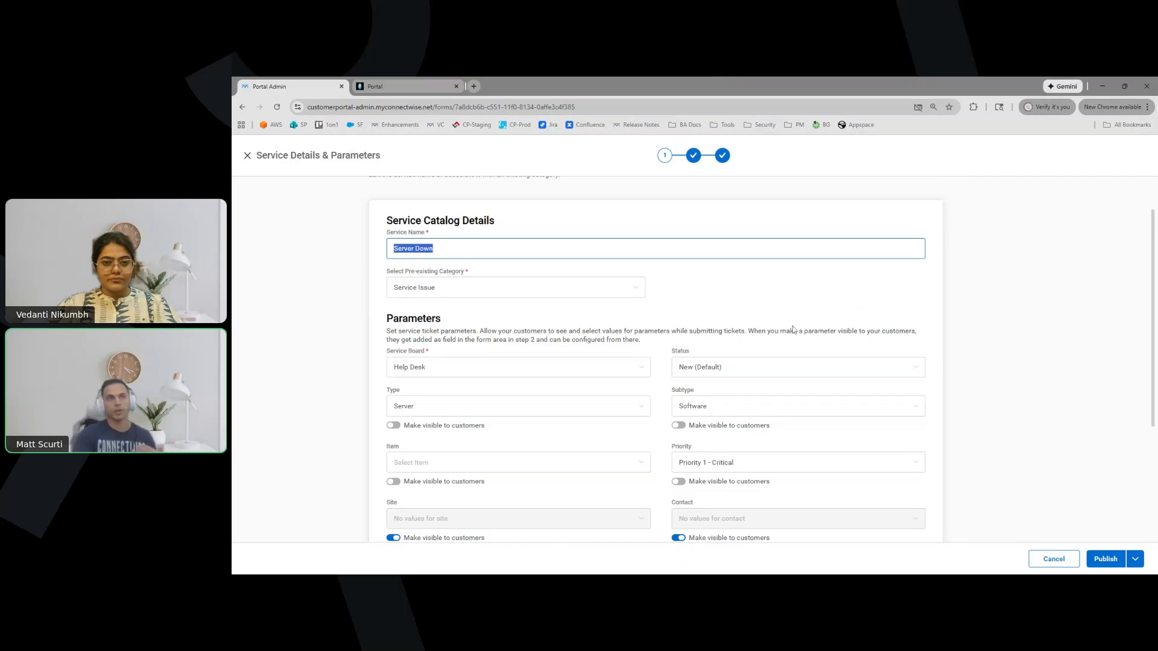
{"action": "left_click", "coordinate": [764, 289]}
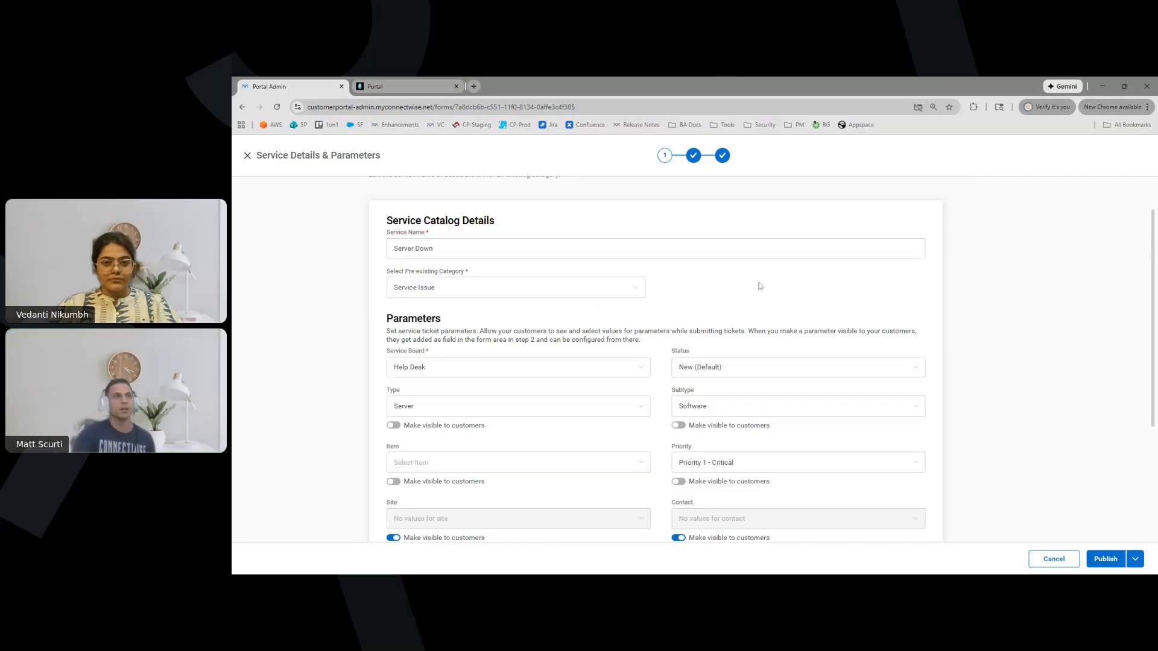
{"action": "left_click", "coordinate": [628, 288]}
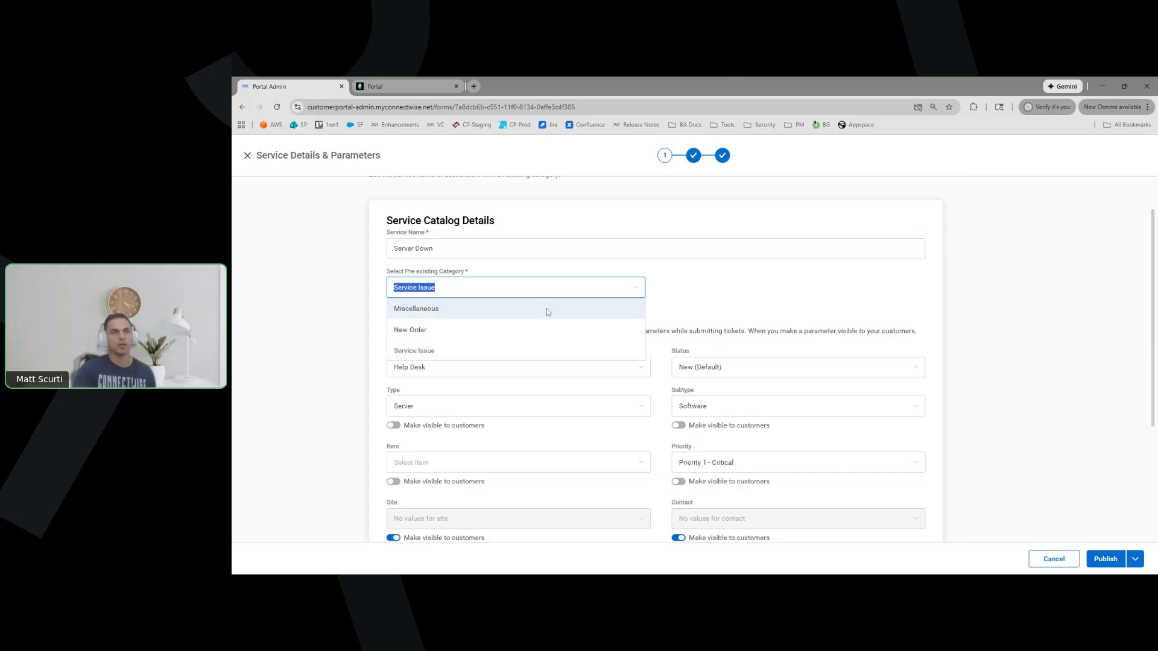
{"action": "left_click", "coordinate": [734, 309]}
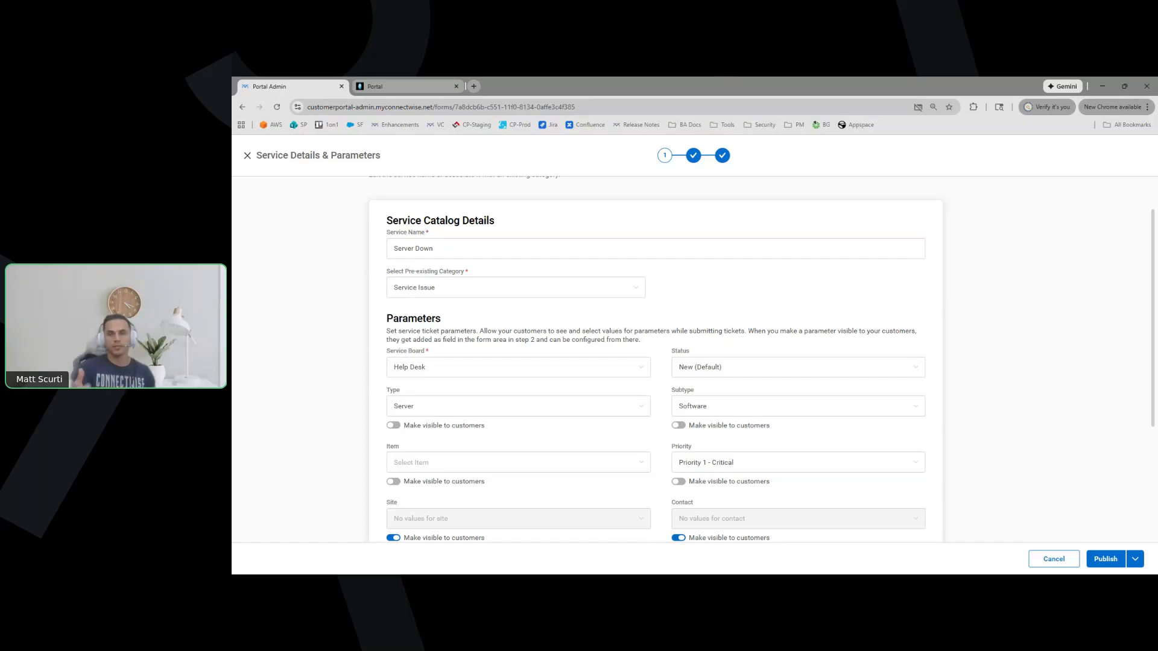
Sign in on the Portal tab, reload the portal login address, and return to the Server Down form
{"action": "left_click", "coordinate": [416, 86]}
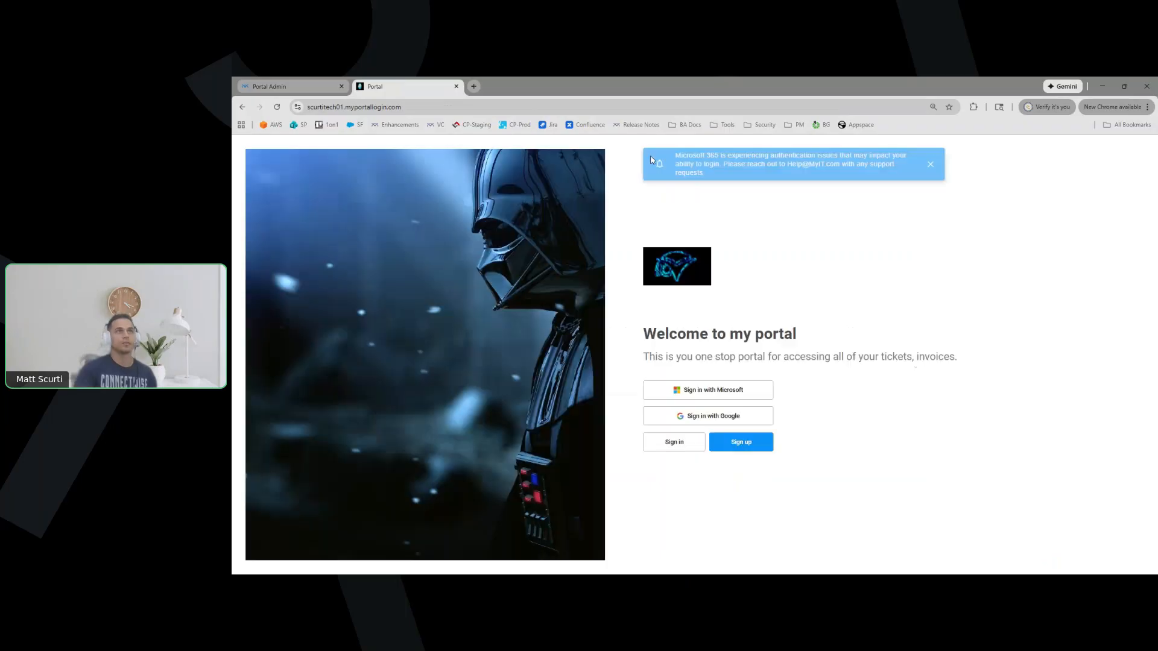
{"action": "left_click", "coordinate": [667, 444]}
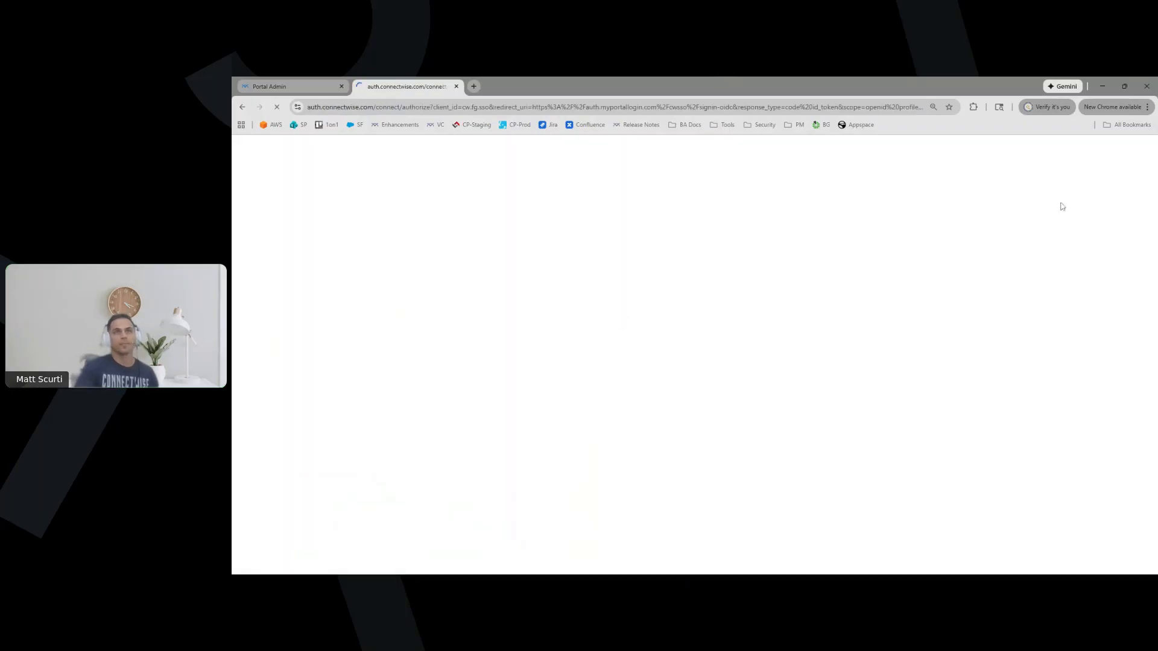
{"action": "left_click", "coordinate": [656, 309]}
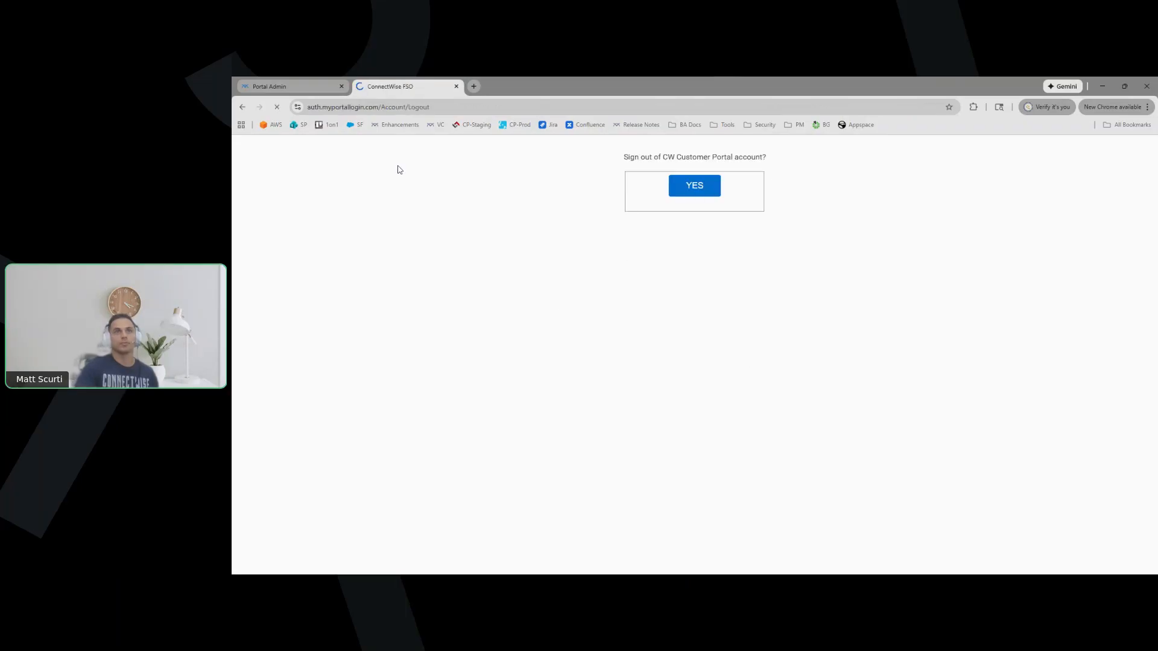
{"action": "left_click", "coordinate": [358, 109]}
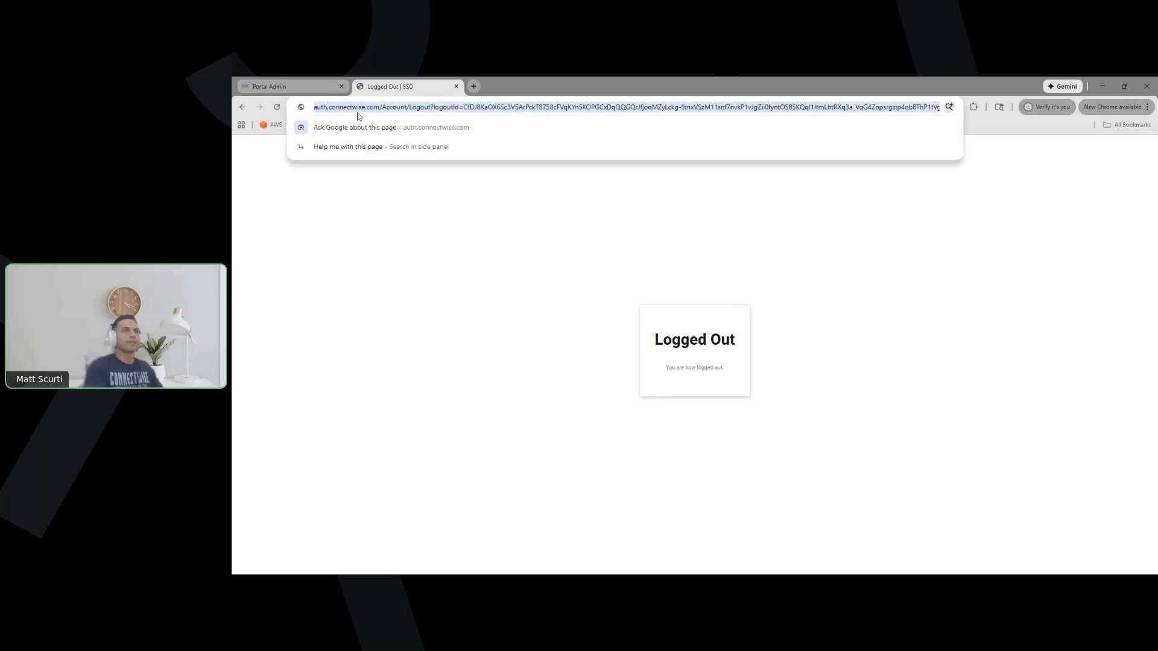
{"action": "key", "text": "Return"}
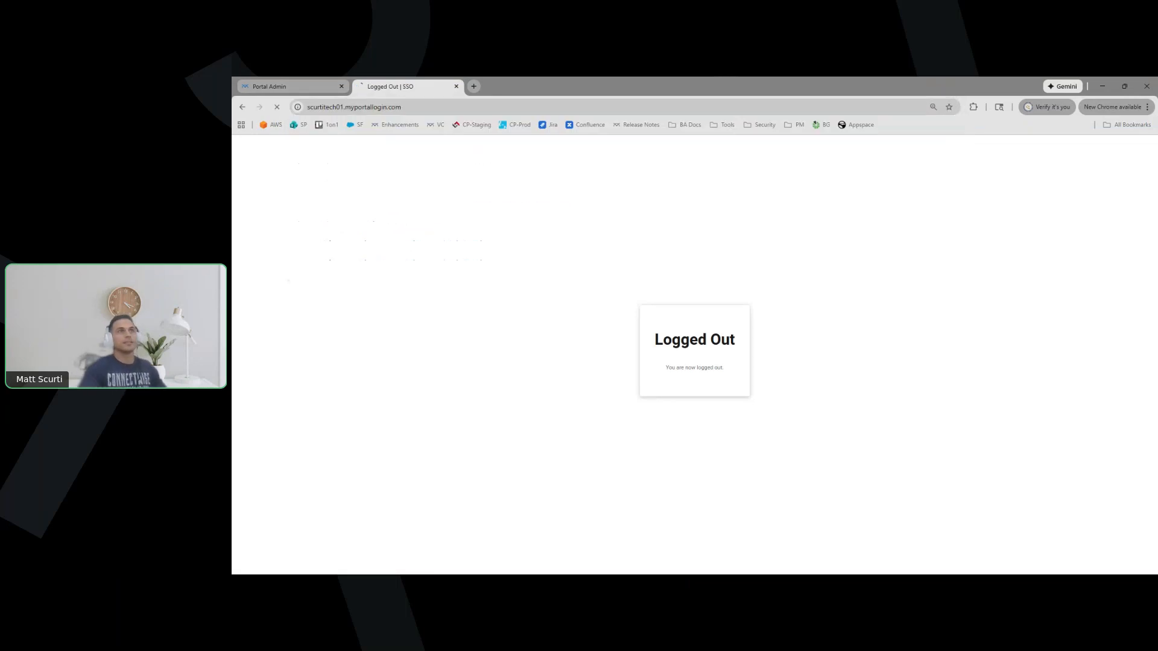
{"action": "left_click", "coordinate": [306, 89]}
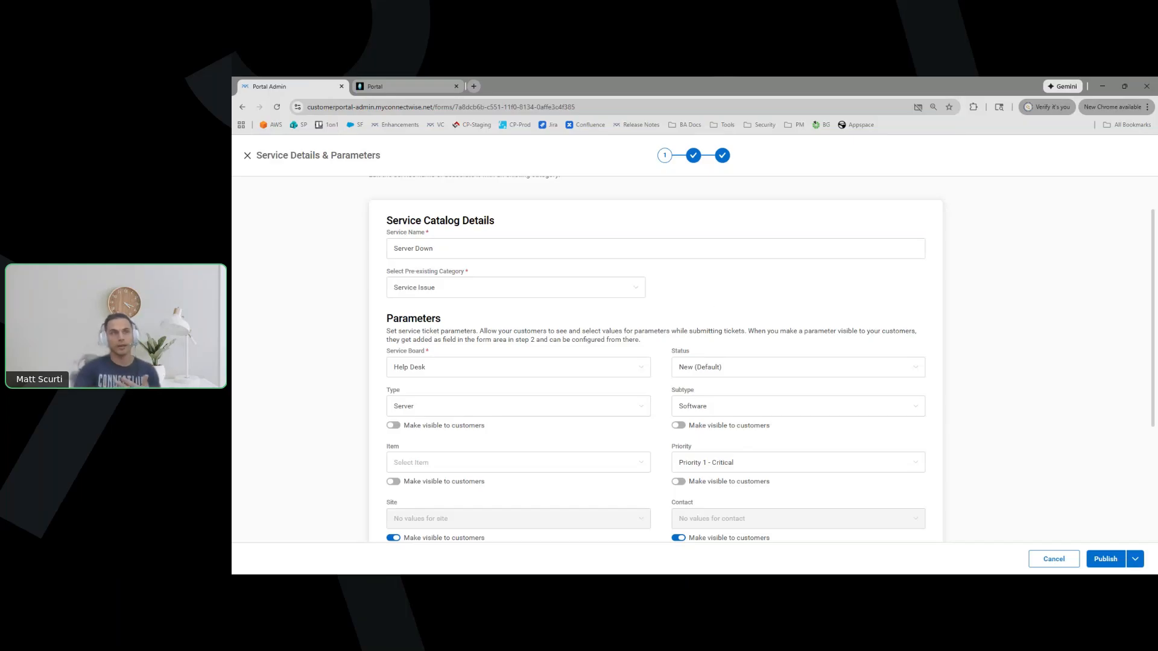
{"action": "scroll", "coordinate": [358, 331], "scroll_direction": "down", "scroll_amount": 1}
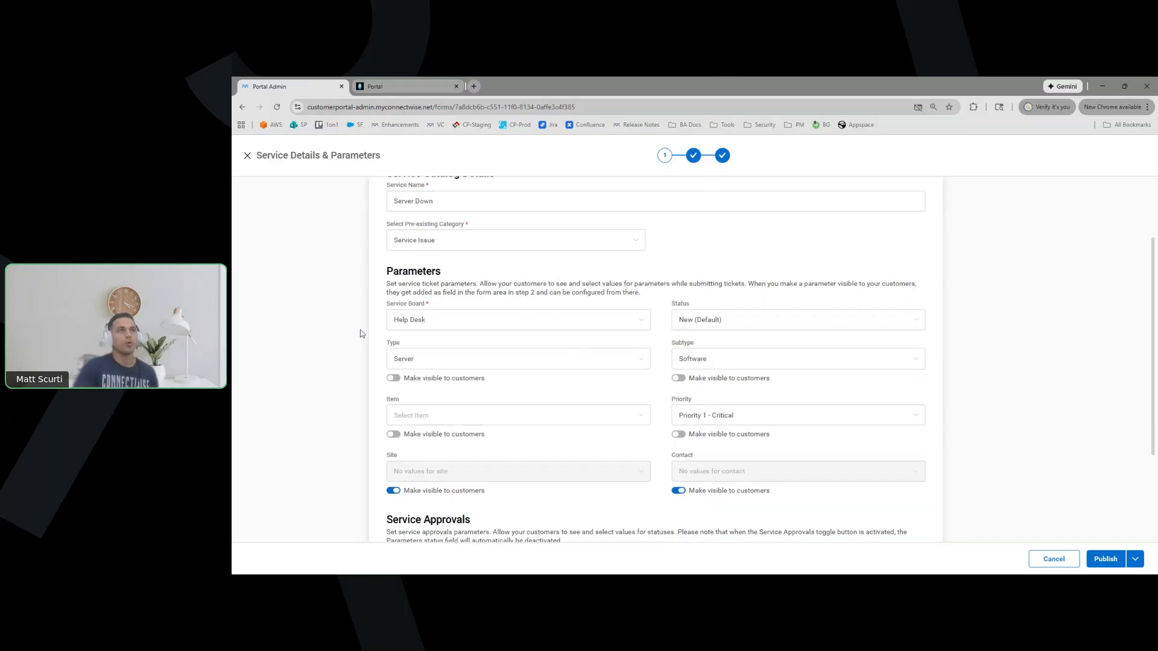
{"action": "scroll", "coordinate": [362, 329], "scroll_direction": "up", "scroll_amount": 1}
{"action": "scroll", "coordinate": [429, 326], "scroll_direction": "down", "scroll_amount": 1}
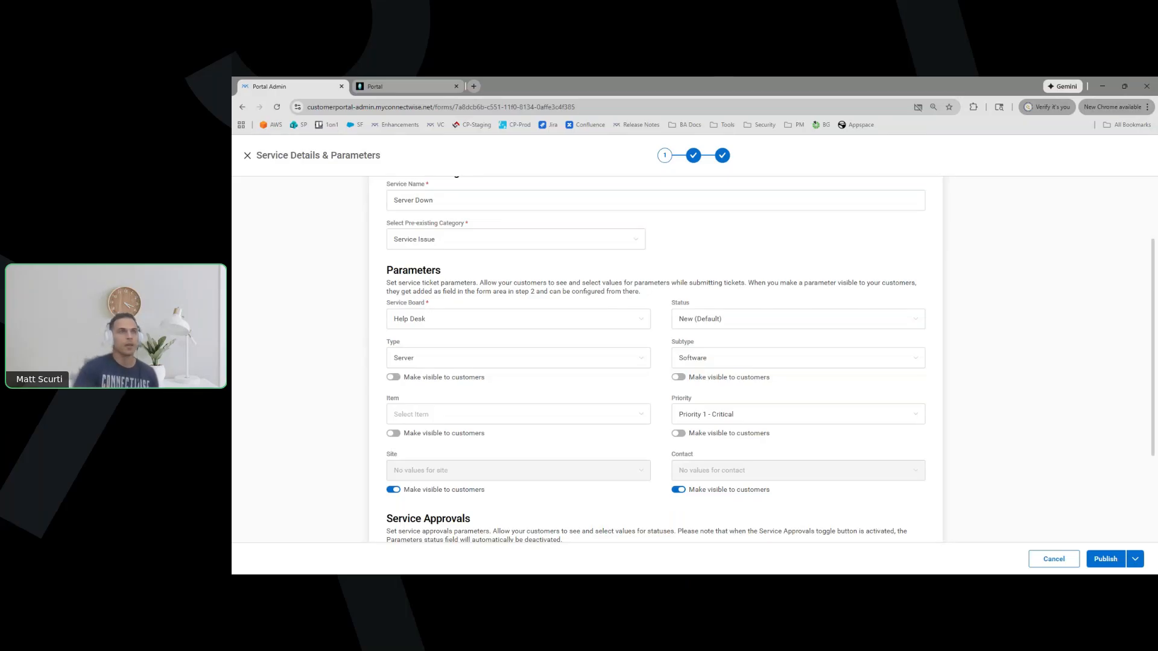
{"action": "left_click", "coordinate": [639, 323]}
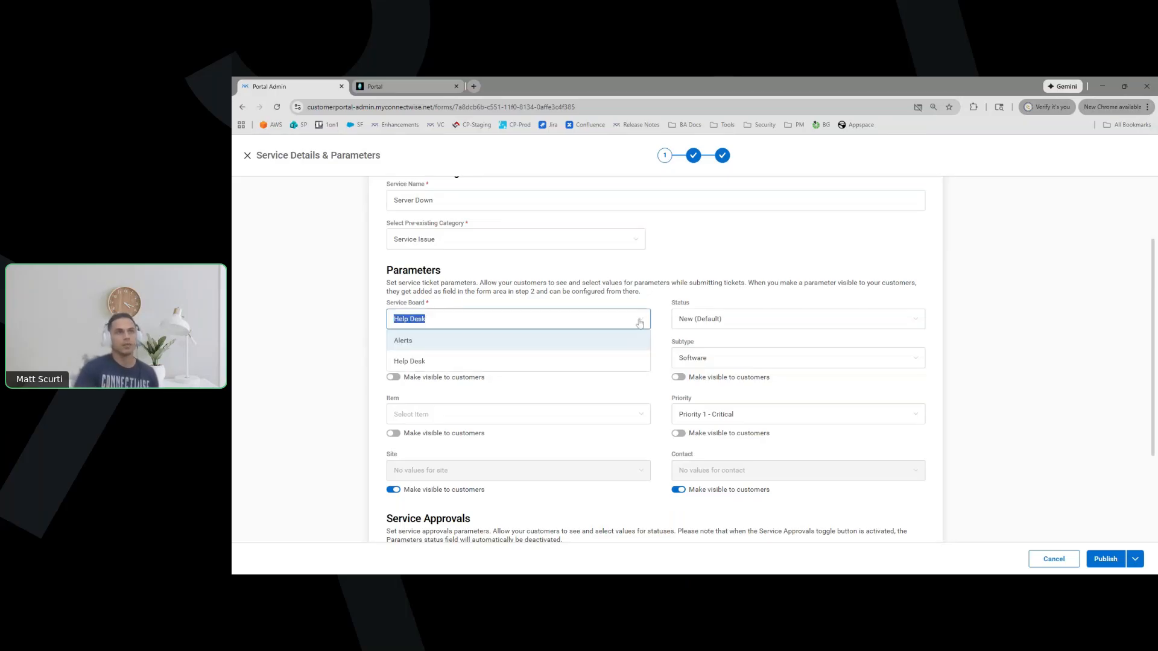
{"action": "left_click", "coordinate": [661, 291]}
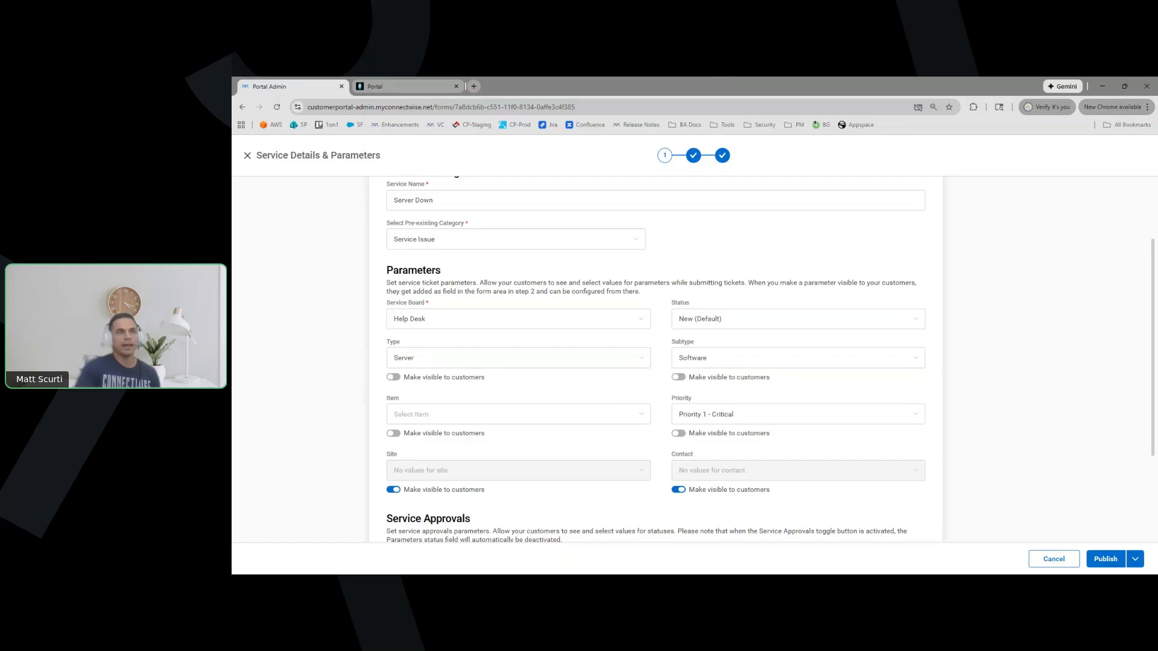
{"action": "left_click", "coordinate": [395, 378]}
{"action": "left_click", "coordinate": [395, 377]}
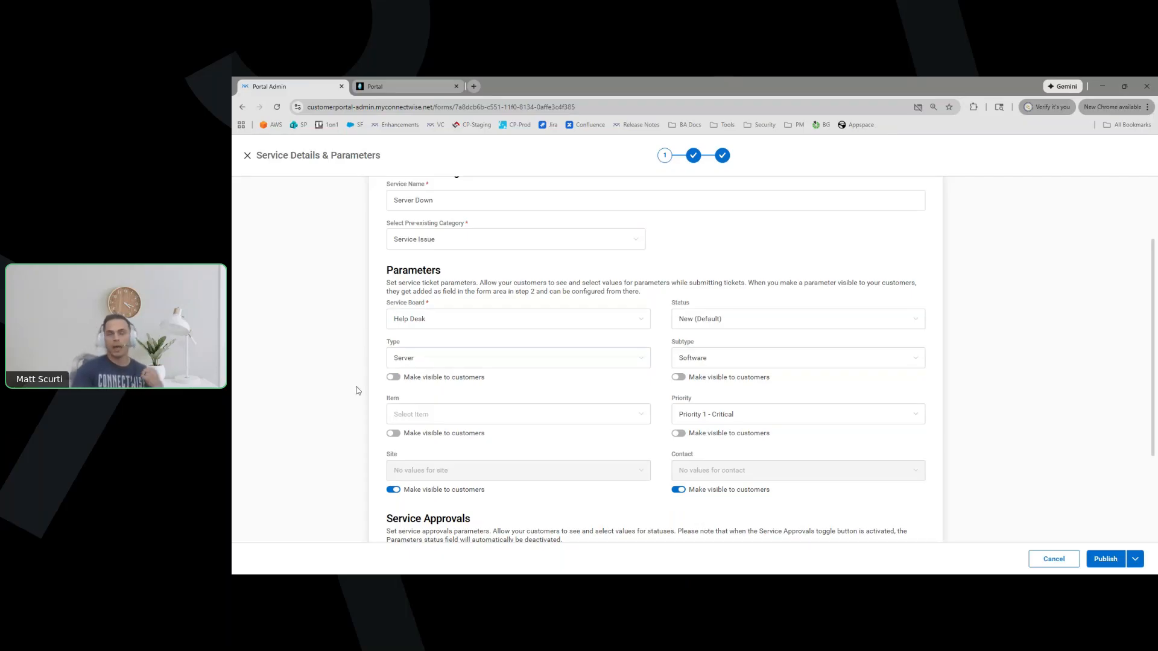
{"action": "scroll", "coordinate": [357, 391], "scroll_direction": "down", "scroll_amount": 1}
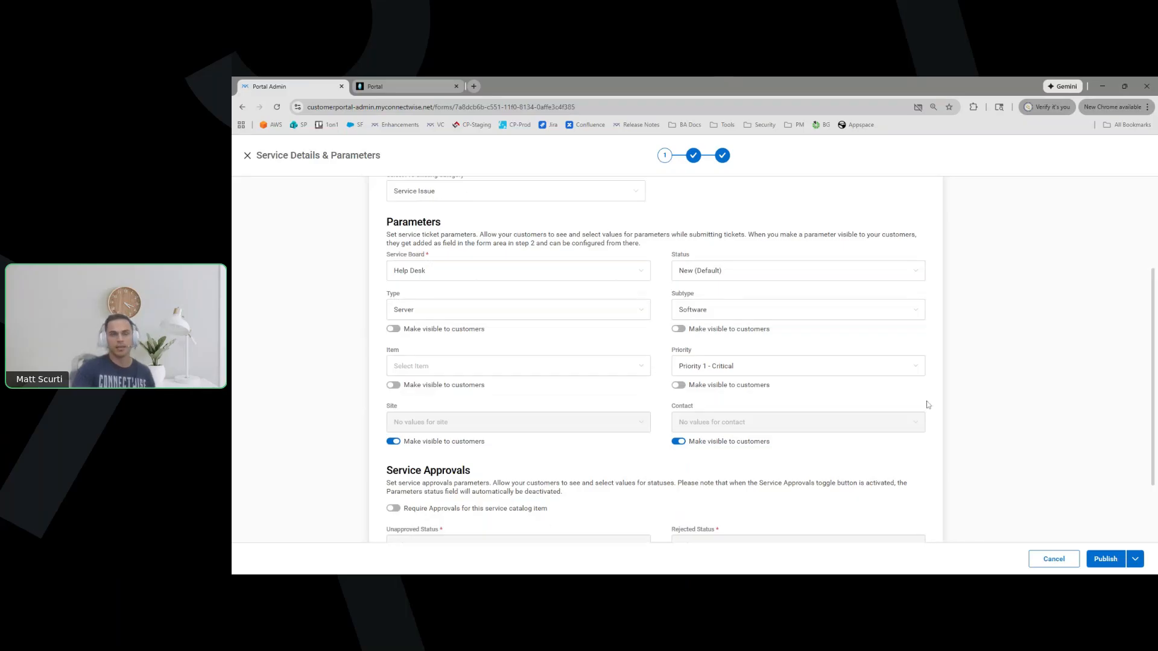
{"action": "scroll", "coordinate": [1013, 381], "scroll_direction": "down", "scroll_amount": 1}
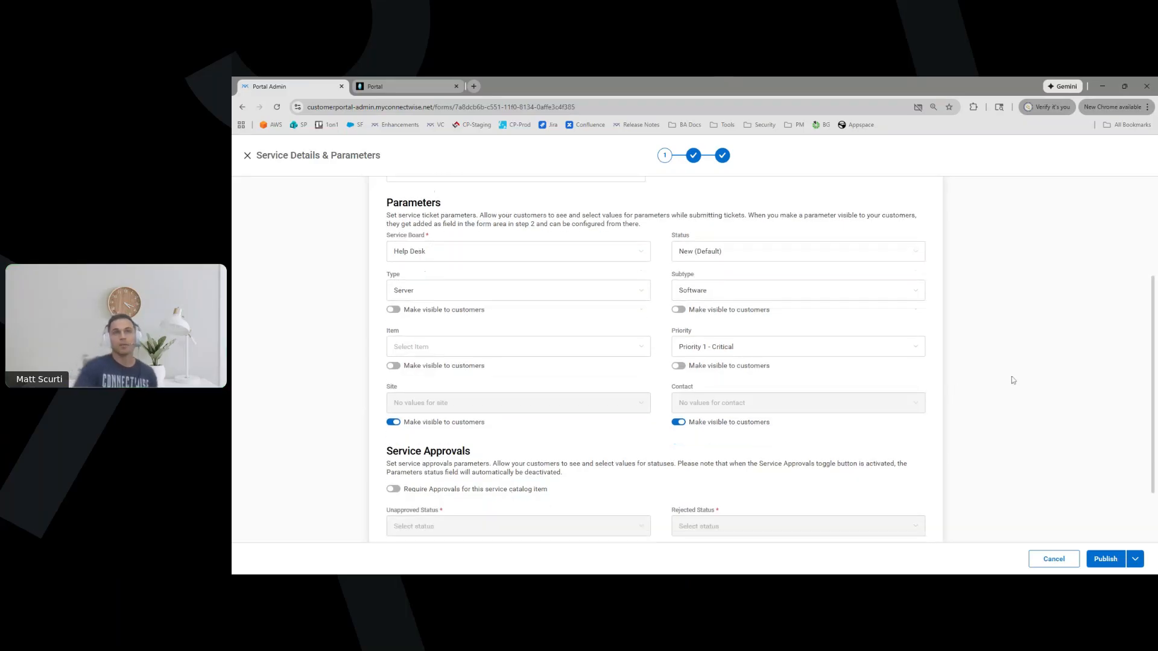
{"action": "left_click", "coordinate": [766, 318]}
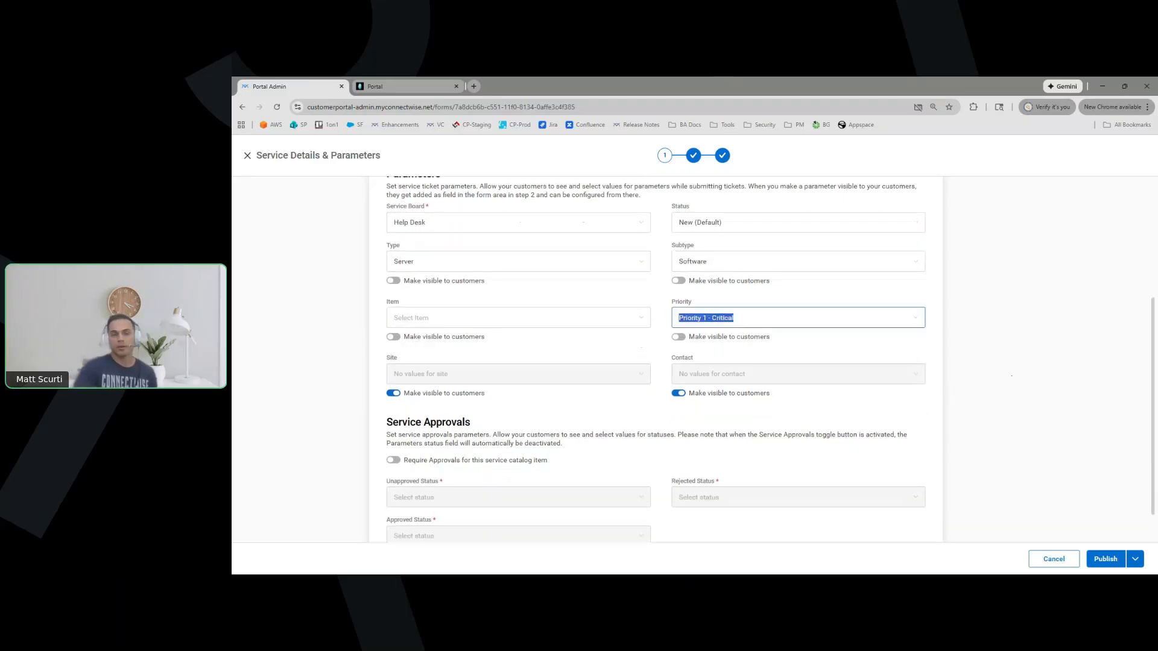
{"action": "left_click", "coordinate": [977, 322]}
{"action": "scroll", "coordinate": [968, 339], "scroll_direction": "down", "scroll_amount": 1}
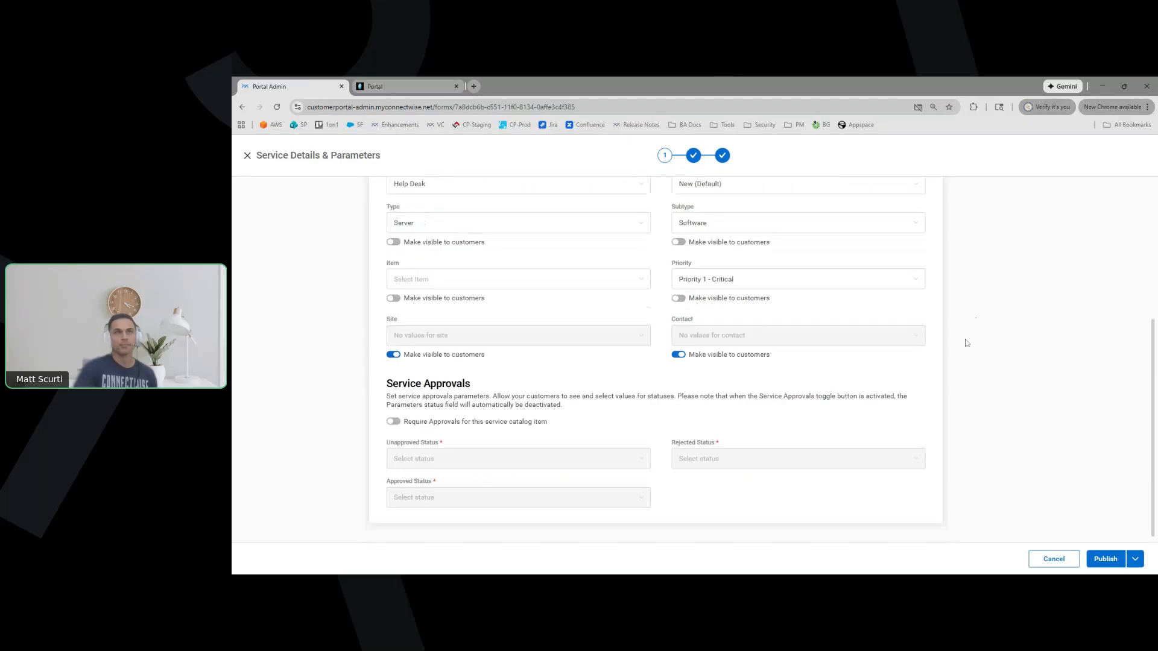
{"action": "double_click", "coordinate": [391, 318]}
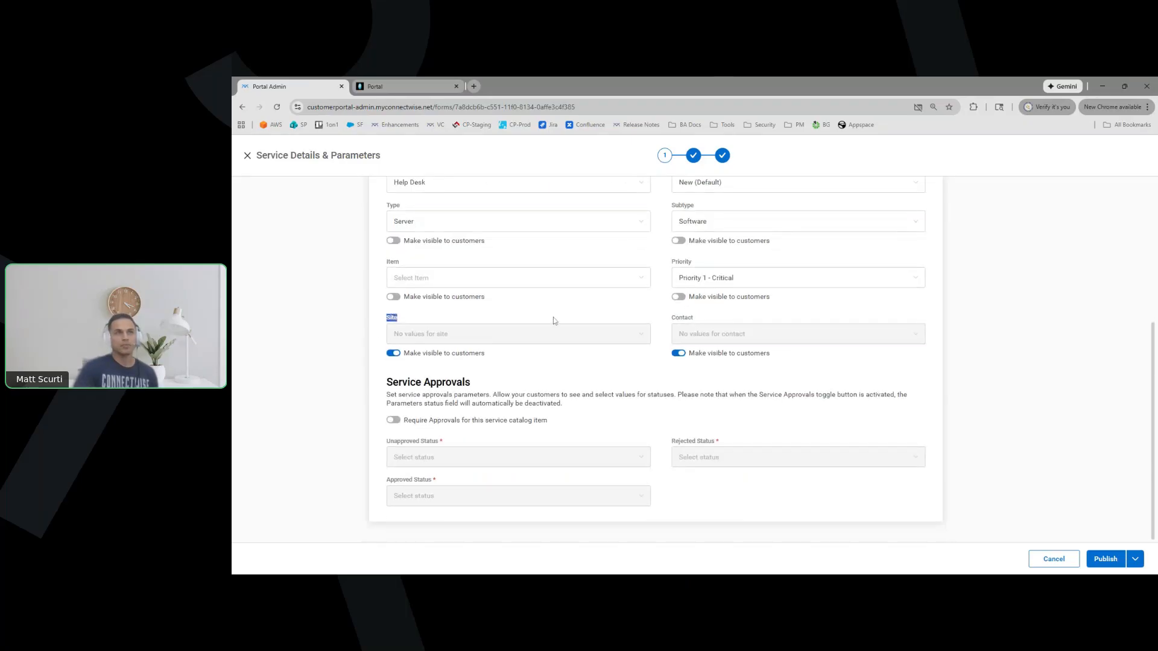
{"action": "left_click", "coordinate": [680, 322]}
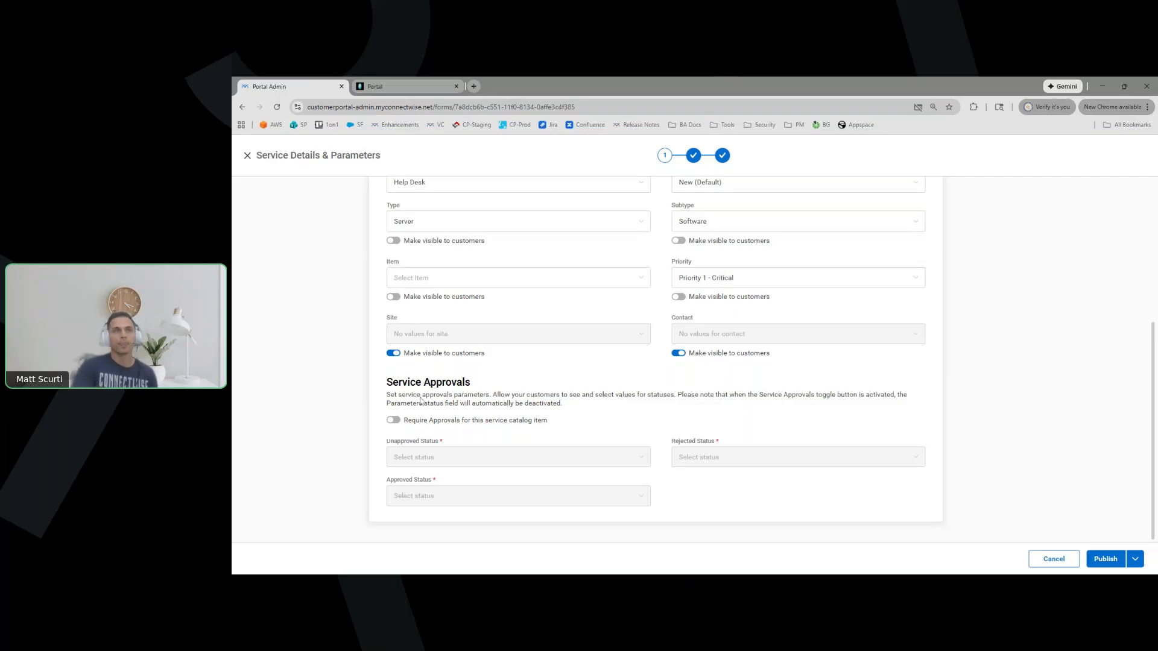
{"action": "left_click_drag", "start_coordinate": [391, 386], "coordinate": [475, 382]}
{"action": "left_click", "coordinate": [475, 384]}
{"action": "left_click_drag", "start_coordinate": [388, 389], "coordinate": [473, 389]}
{"action": "left_click", "coordinate": [489, 400]}
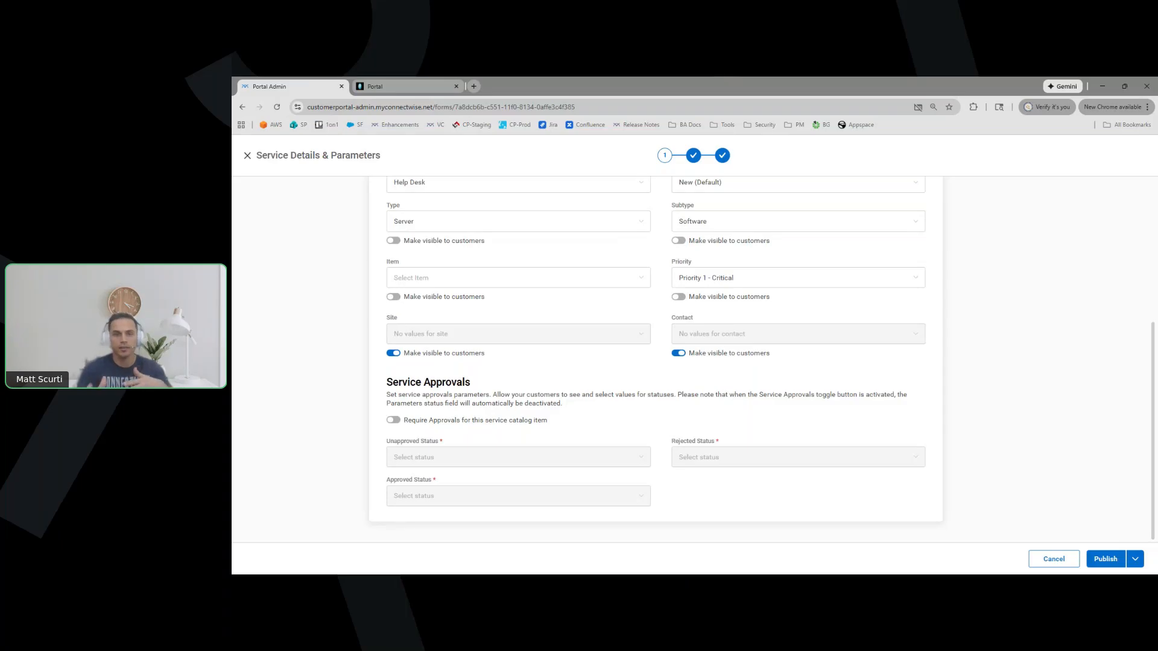
Turn on Require Approvals and set the Unapproved Status to Unapproved
{"action": "left_click", "coordinate": [393, 421]}
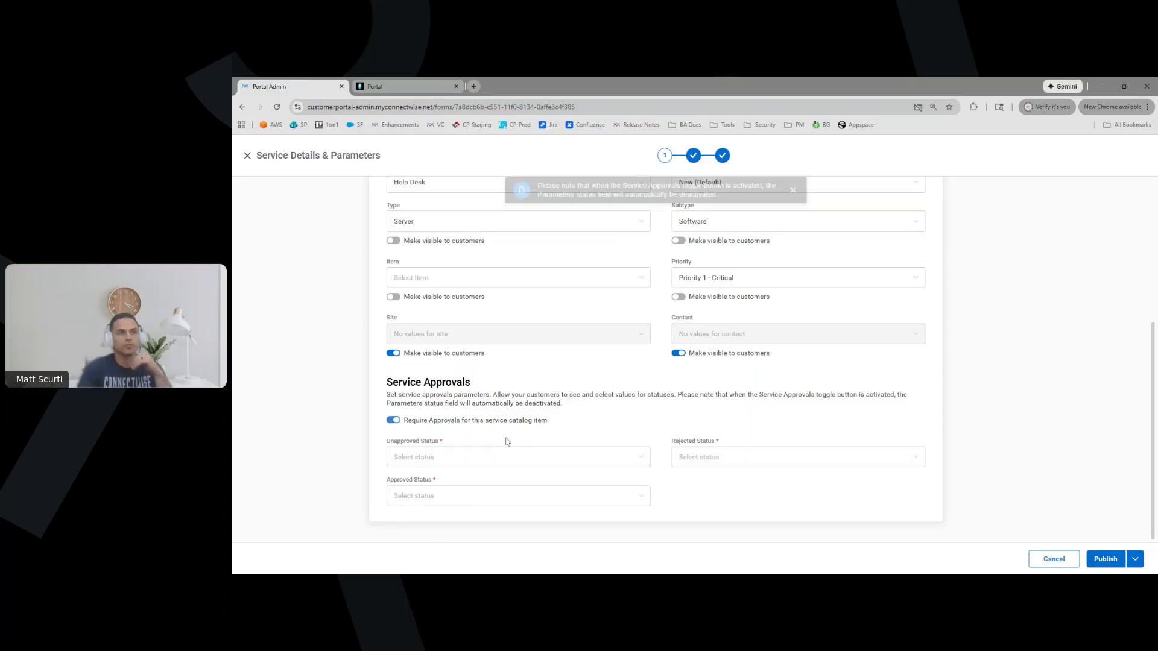
{"action": "left_click", "coordinate": [640, 458]}
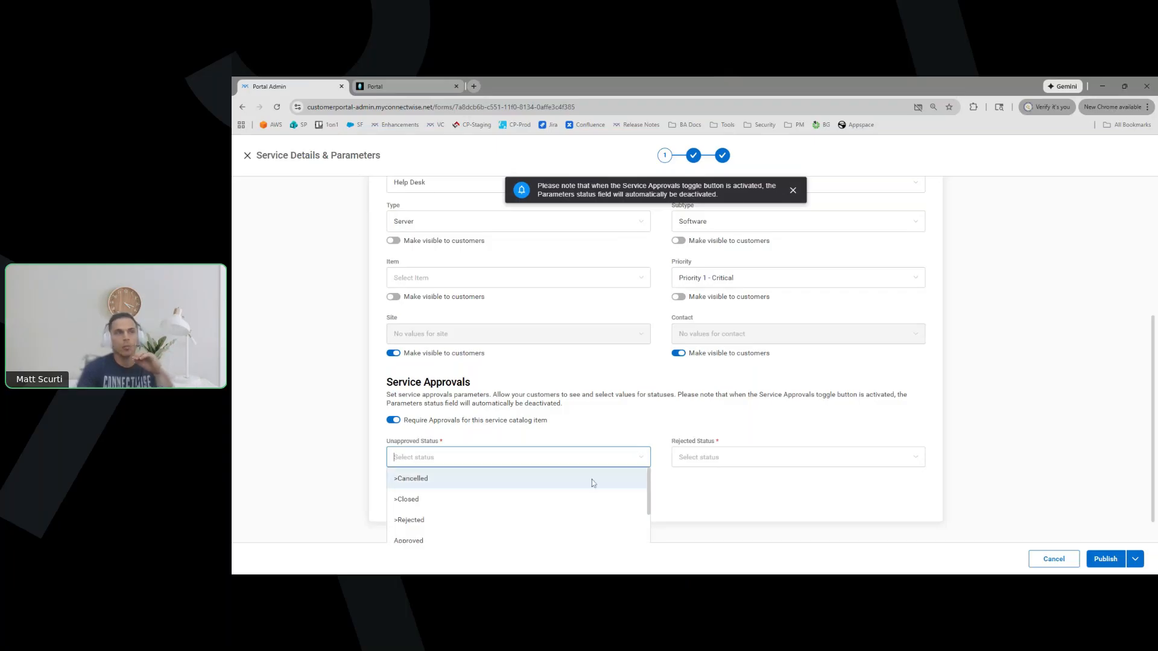
{"action": "scroll", "coordinate": [594, 482], "scroll_direction": "down", "scroll_amount": 2}
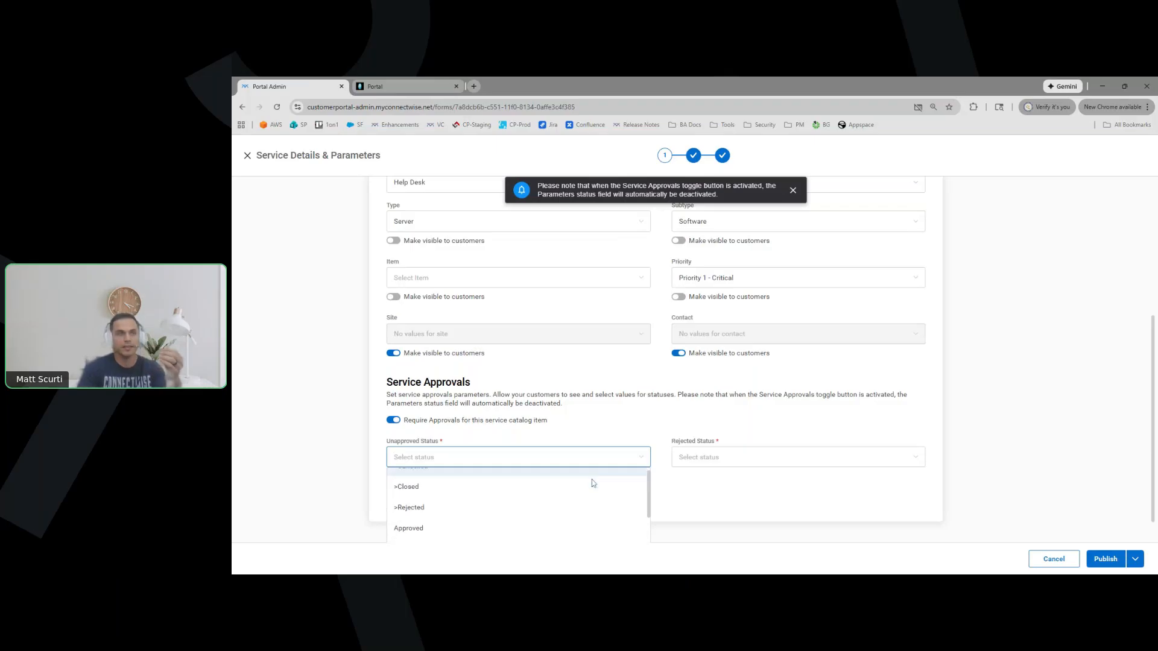
{"action": "scroll", "coordinate": [593, 482], "scroll_direction": "down", "scroll_amount": 2}
{"action": "left_click", "coordinate": [542, 508]}
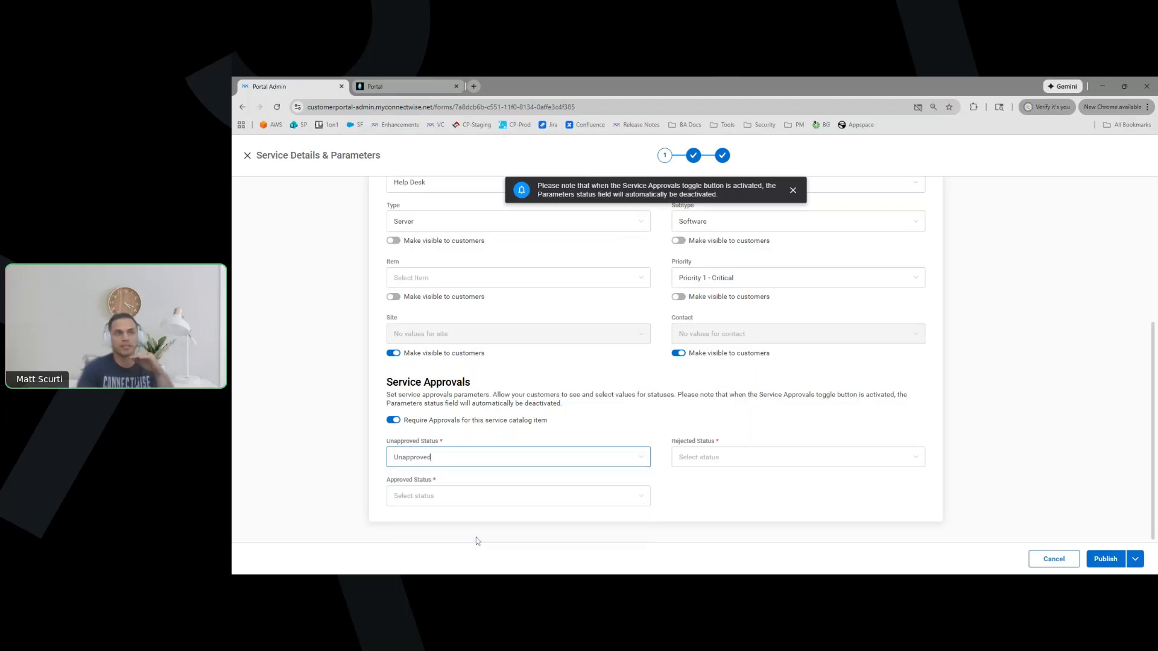
{"action": "left_click", "coordinate": [650, 431]}
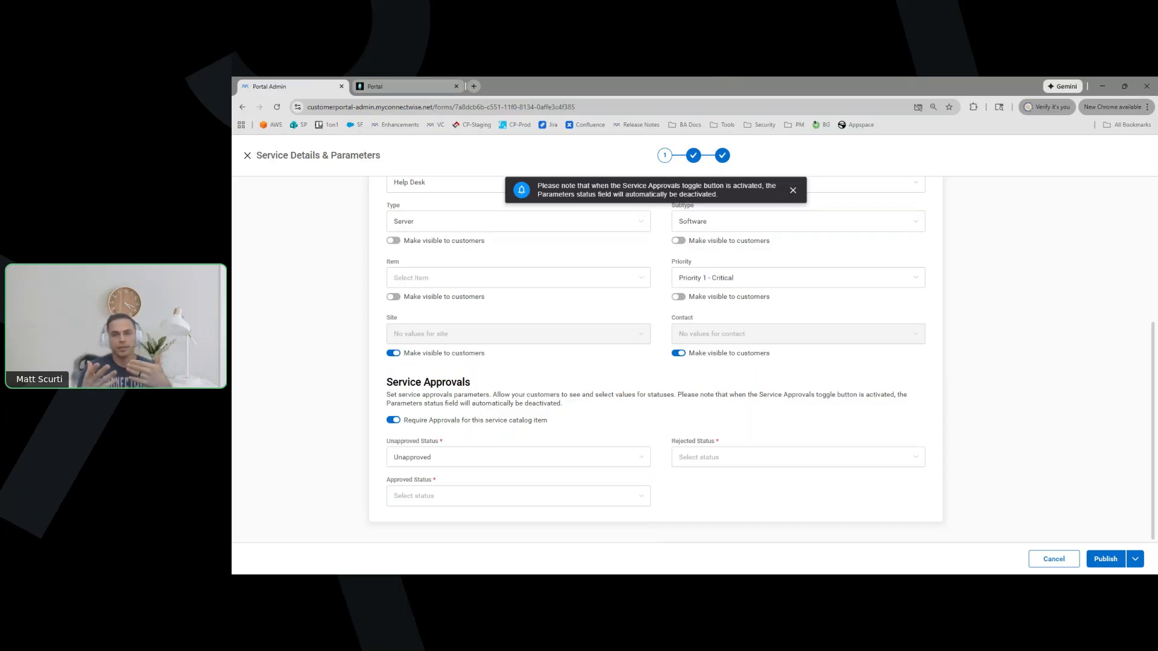
Set the Approved Status to Approved and the Rejected Status to >Rejected
{"action": "left_click", "coordinate": [458, 496]}
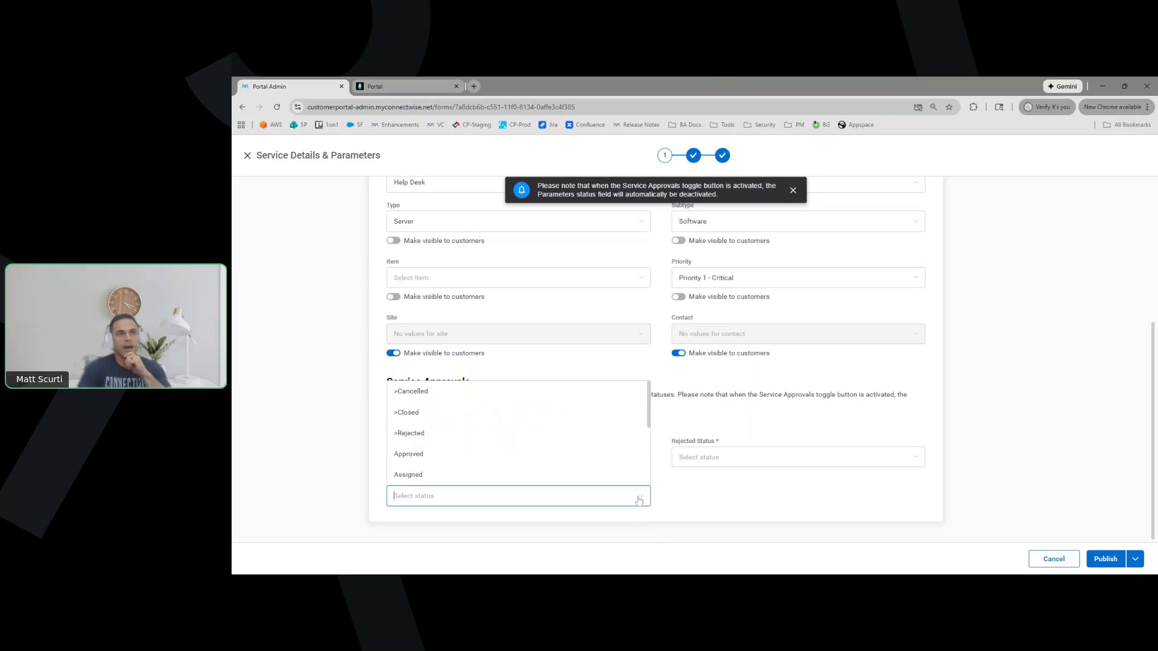
{"action": "left_click", "coordinate": [457, 469]}
{"action": "left_click", "coordinate": [785, 458]}
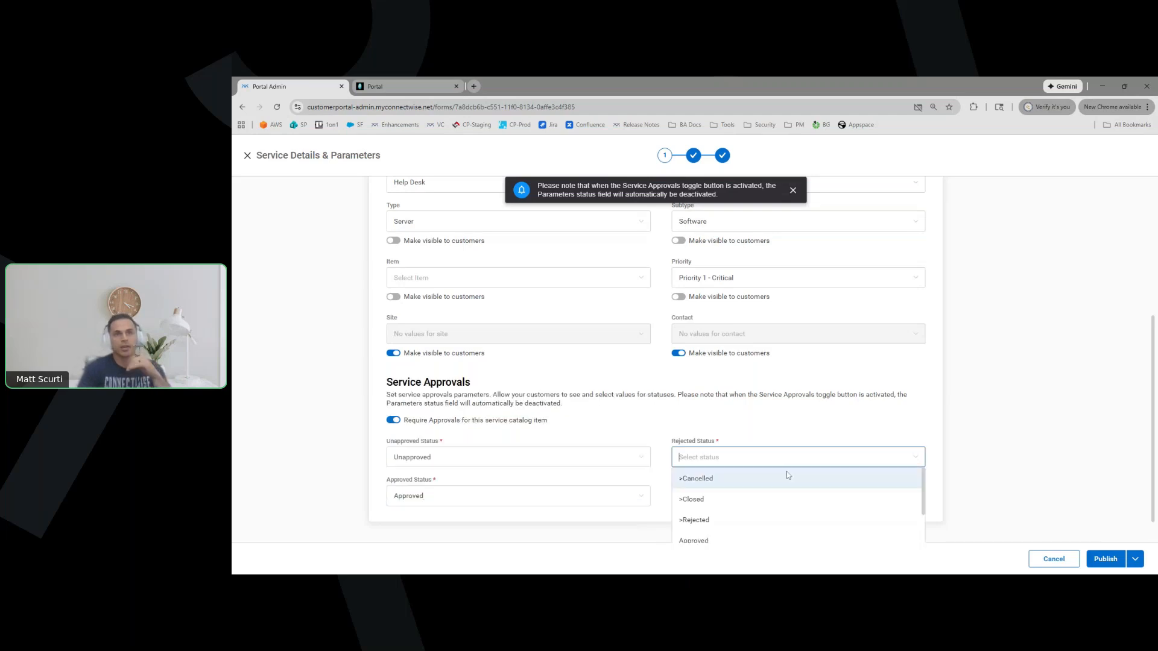
{"action": "left_click", "coordinate": [697, 523]}
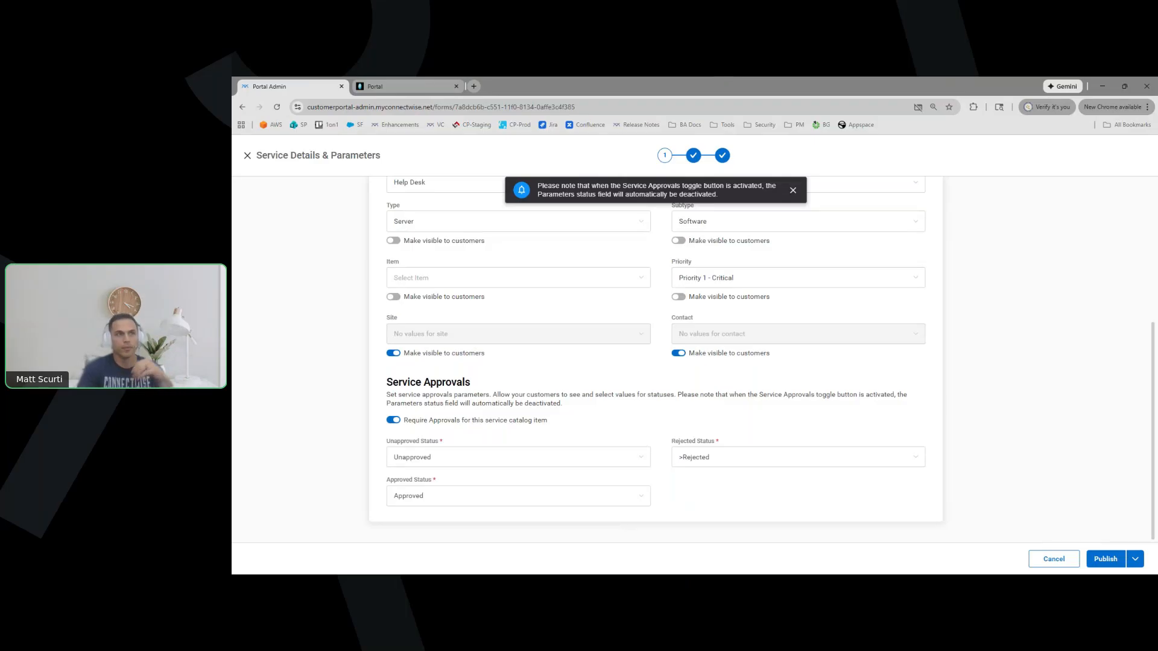
{"action": "left_click", "coordinate": [518, 496]}
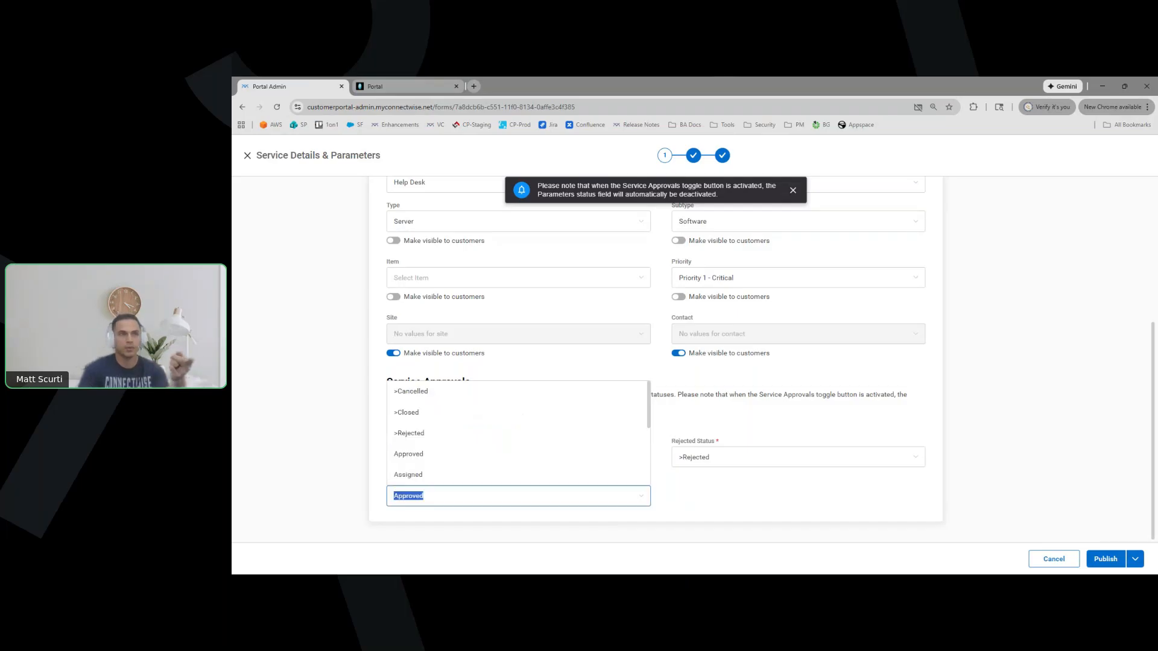
{"action": "left_click", "coordinate": [816, 504]}
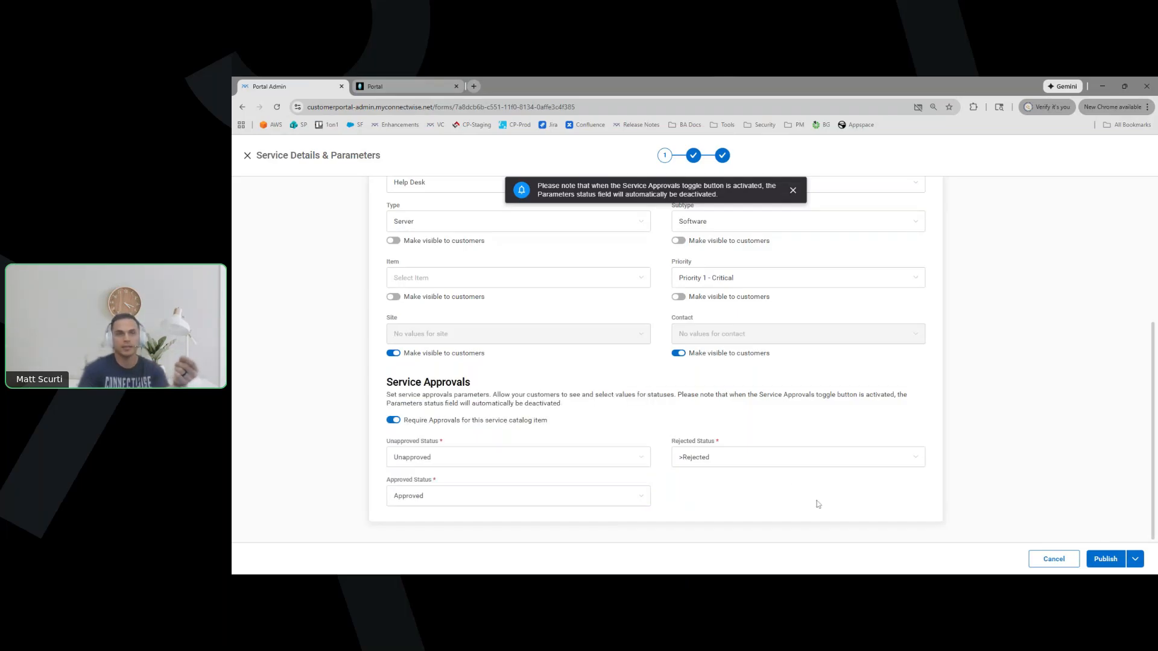
{"action": "left_click", "coordinate": [793, 458]}
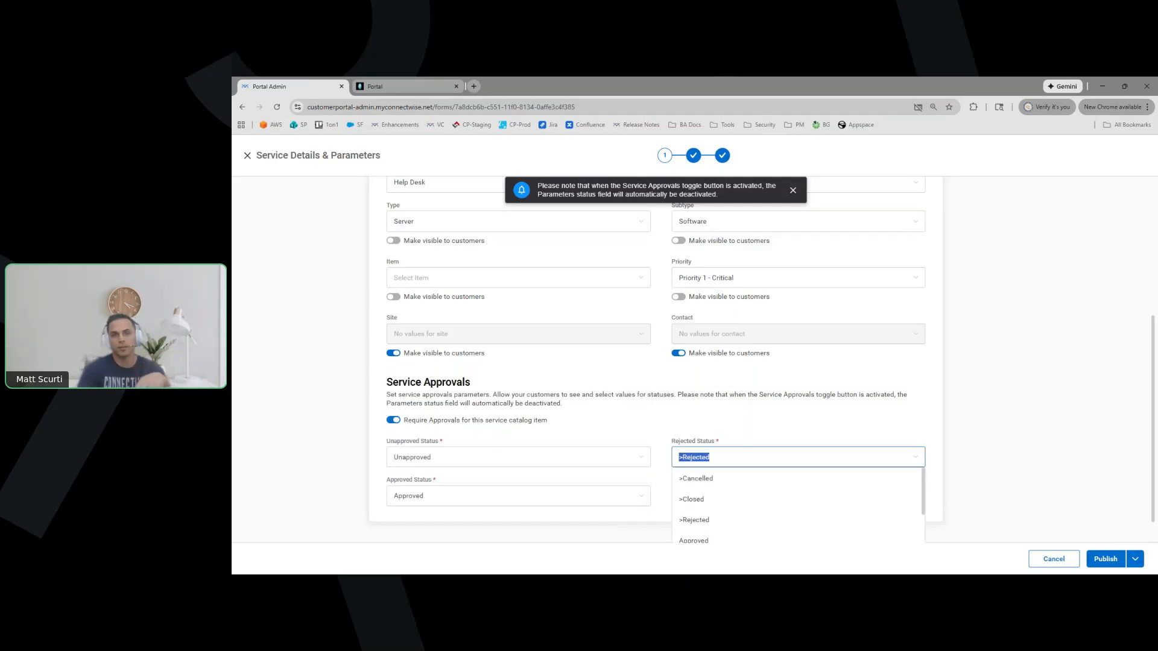
{"action": "left_click", "coordinate": [869, 438]}
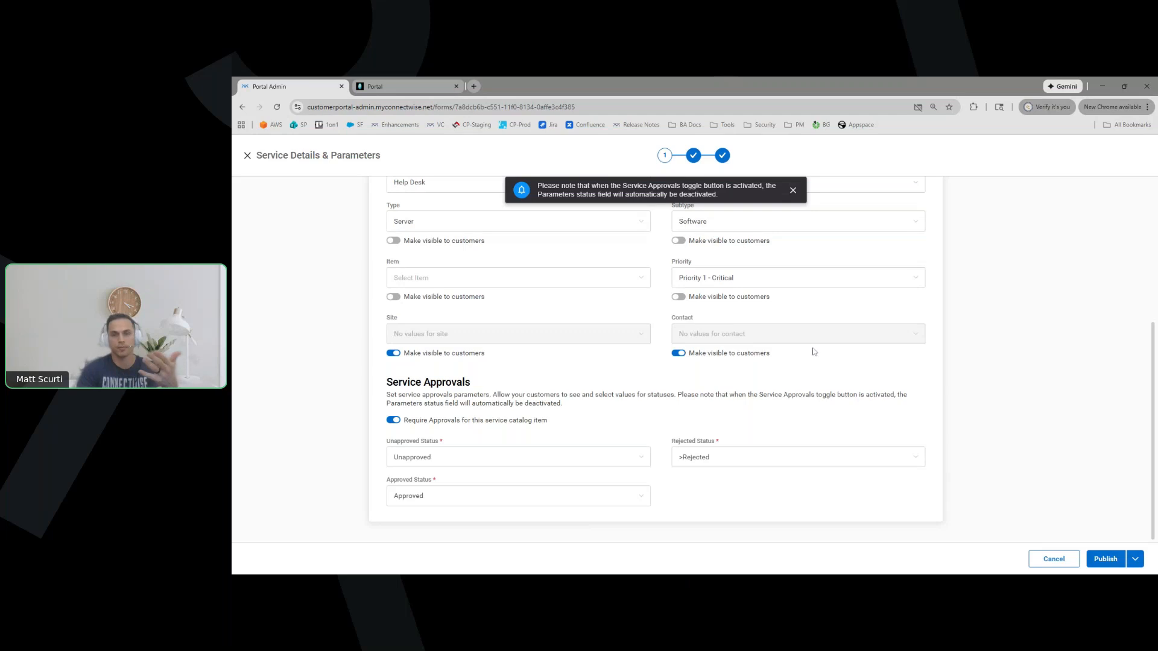
{"action": "left_click", "coordinate": [421, 88]}
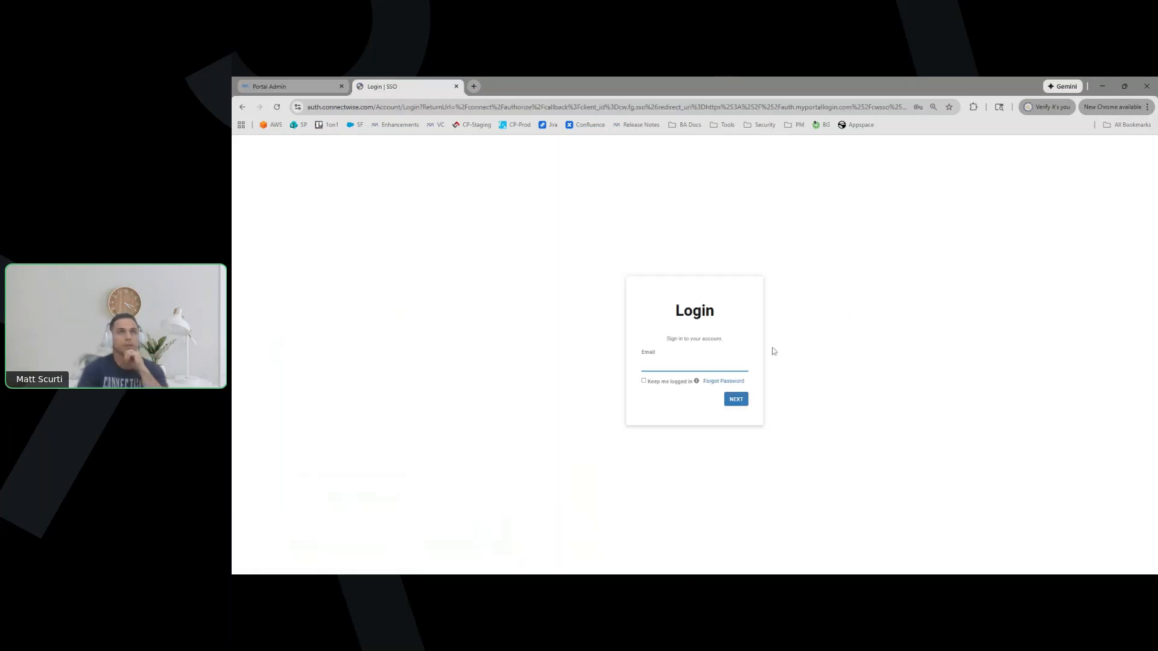
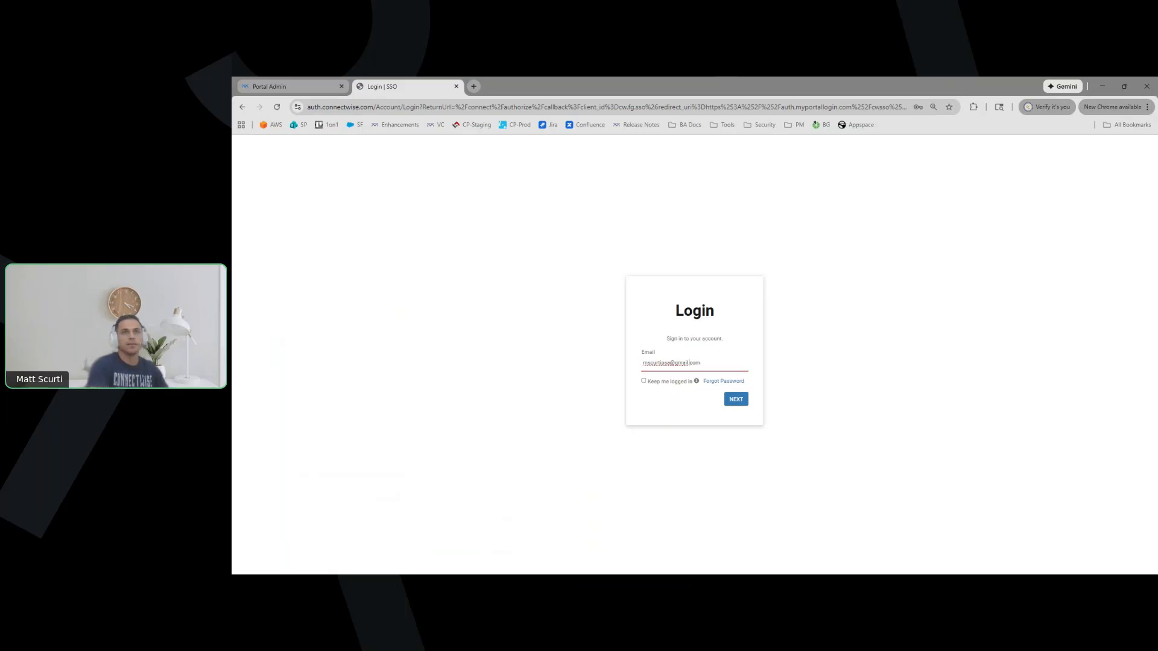
Log in to the portal with the user's email and password and access it as XYZ Test Company
{"action": "key", "text": "Return"}
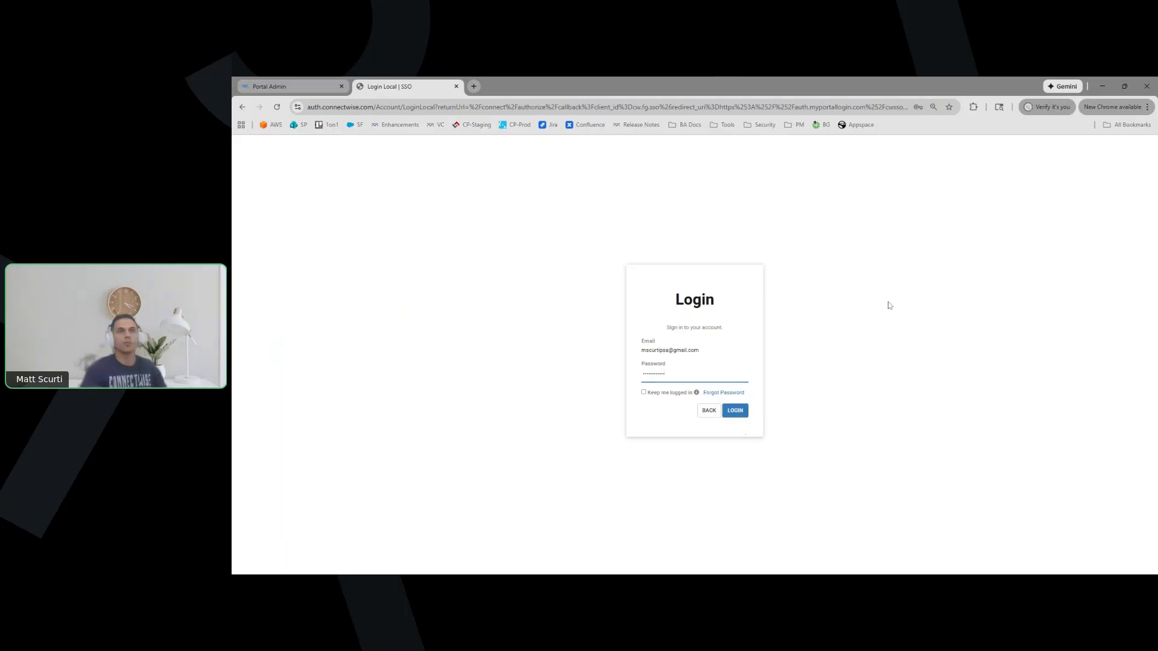
{"action": "left_click", "coordinate": [740, 413]}
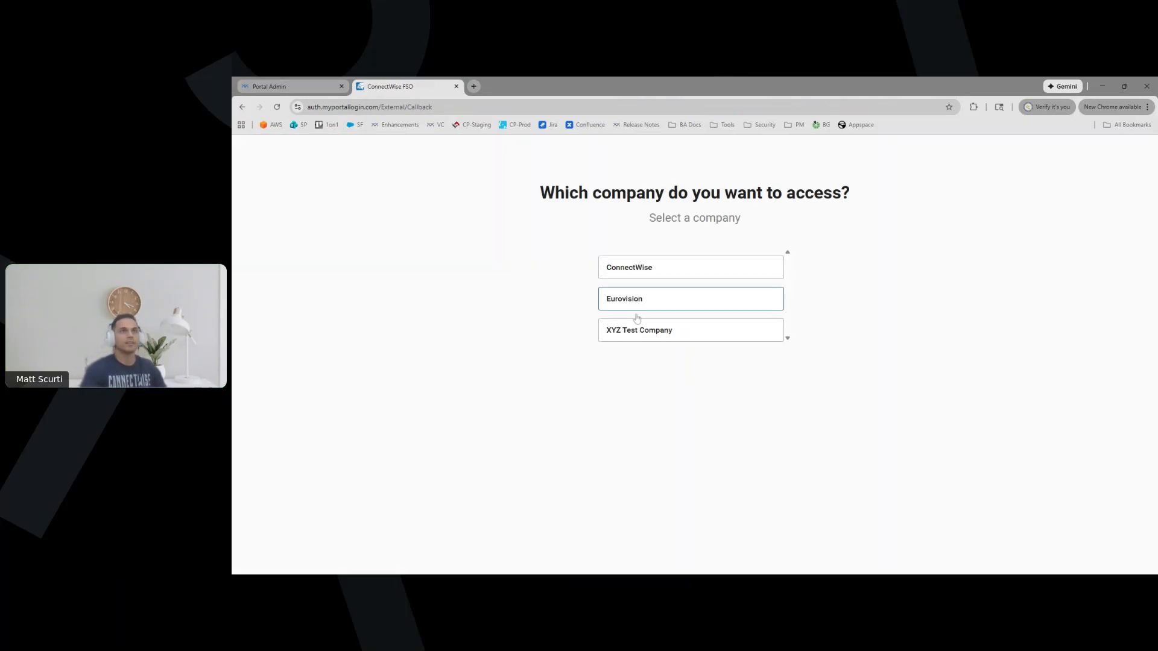
{"action": "left_click", "coordinate": [636, 337]}
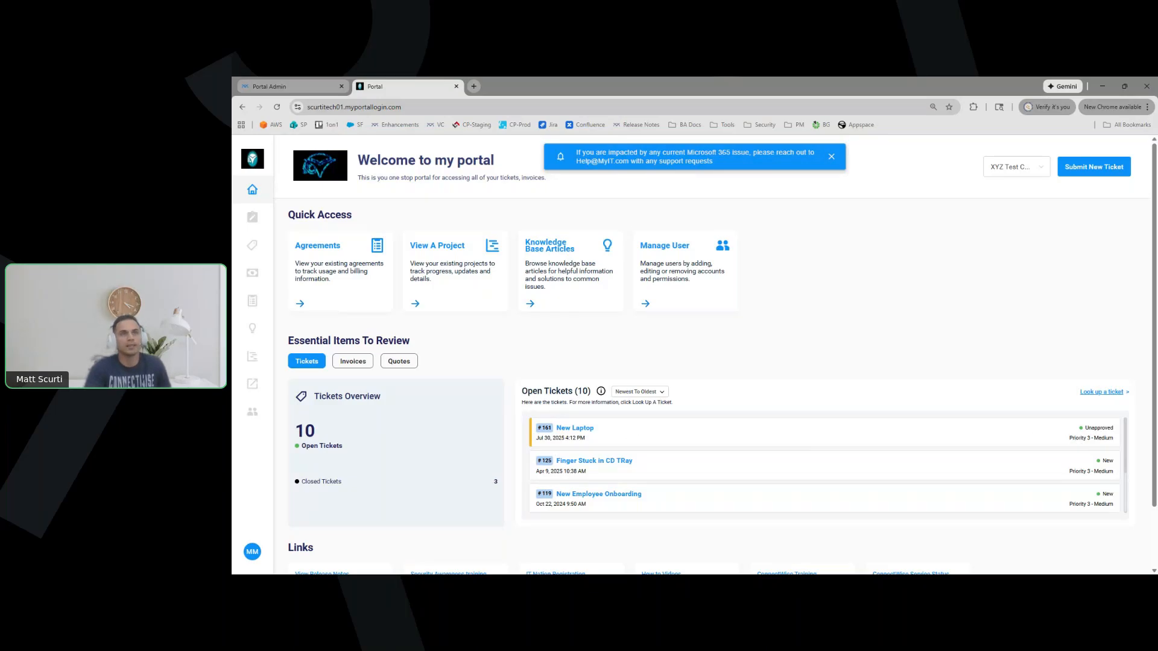
Review the details of ticket #161 New Laptop, then close its panel
{"action": "left_click", "coordinate": [633, 435]}
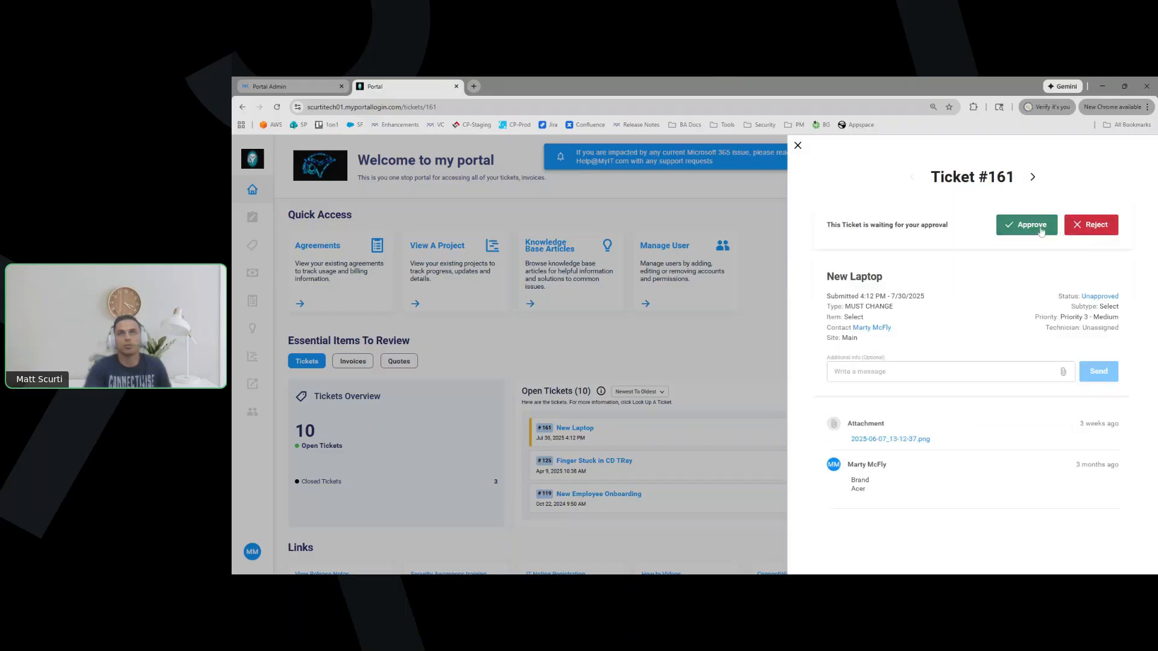
{"action": "left_click", "coordinate": [798, 146]}
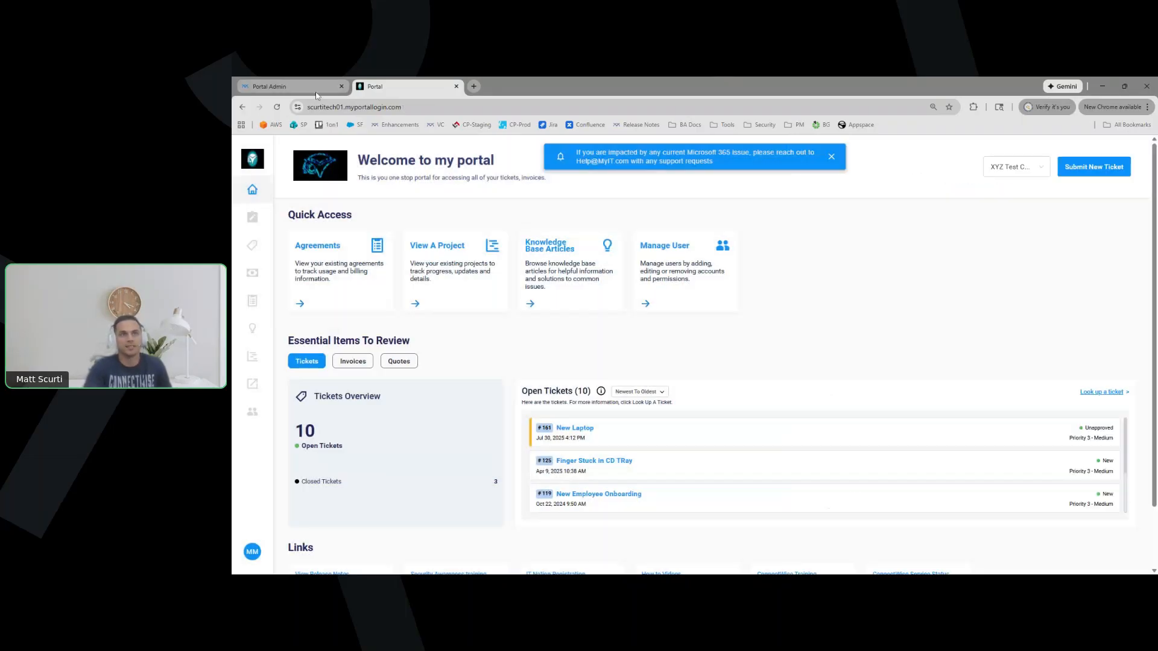
Check the Unapproved Status choices in the admin settings, leaving them unchanged
{"action": "left_click", "coordinate": [315, 89]}
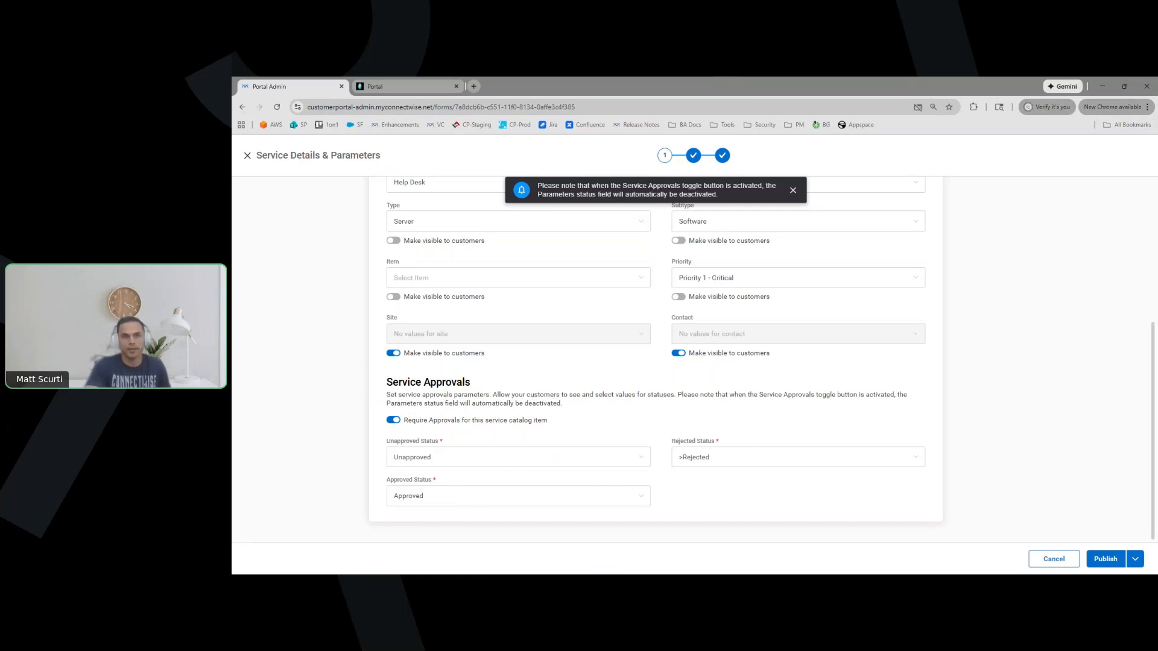
{"action": "left_click", "coordinate": [579, 457]}
{"action": "left_click", "coordinate": [596, 421]}
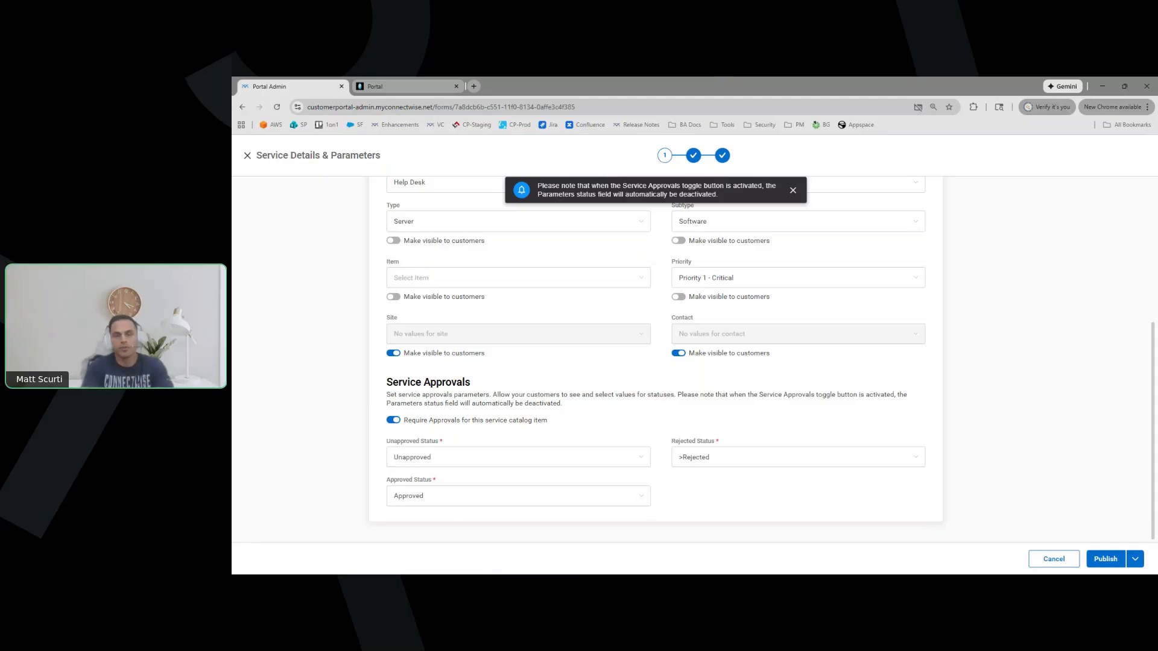
{"action": "left_click", "coordinate": [412, 84]}
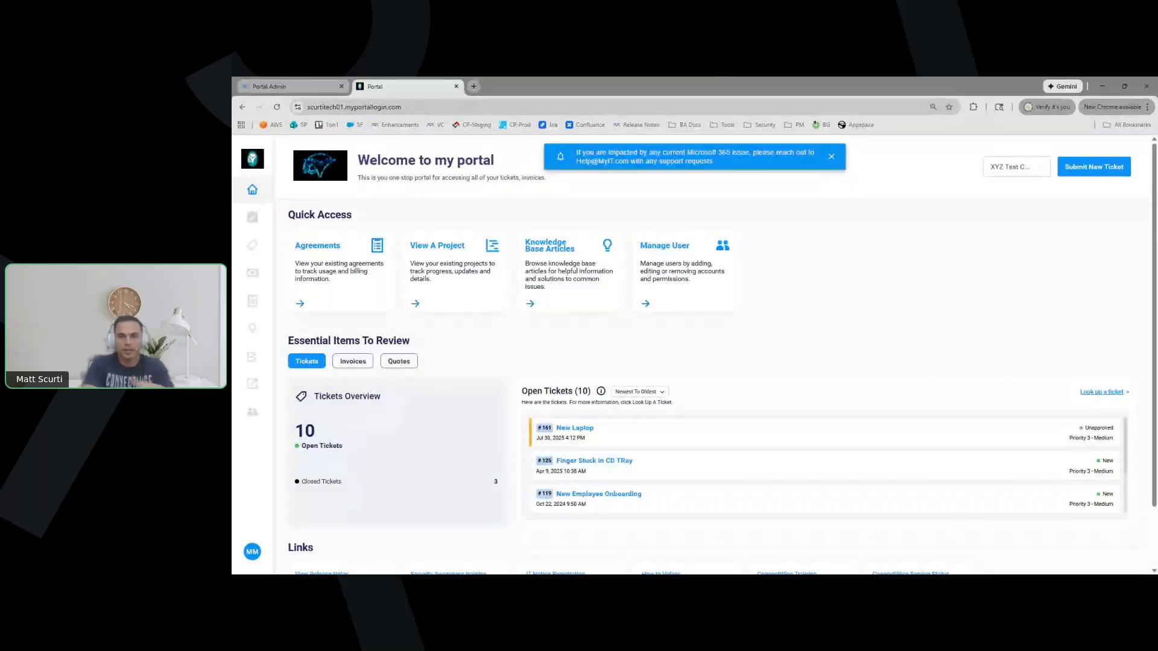
Turn off Require Approvals and advance to the form builder with Publish > Next
{"action": "left_click", "coordinate": [293, 88]}
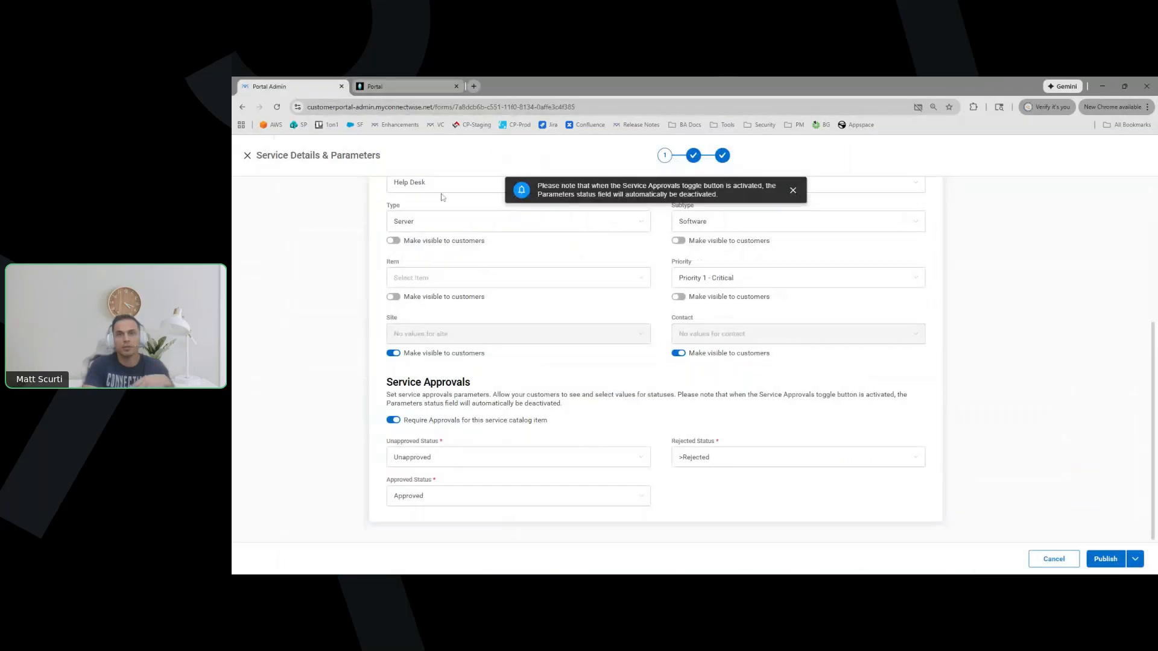
{"action": "left_click", "coordinate": [394, 421]}
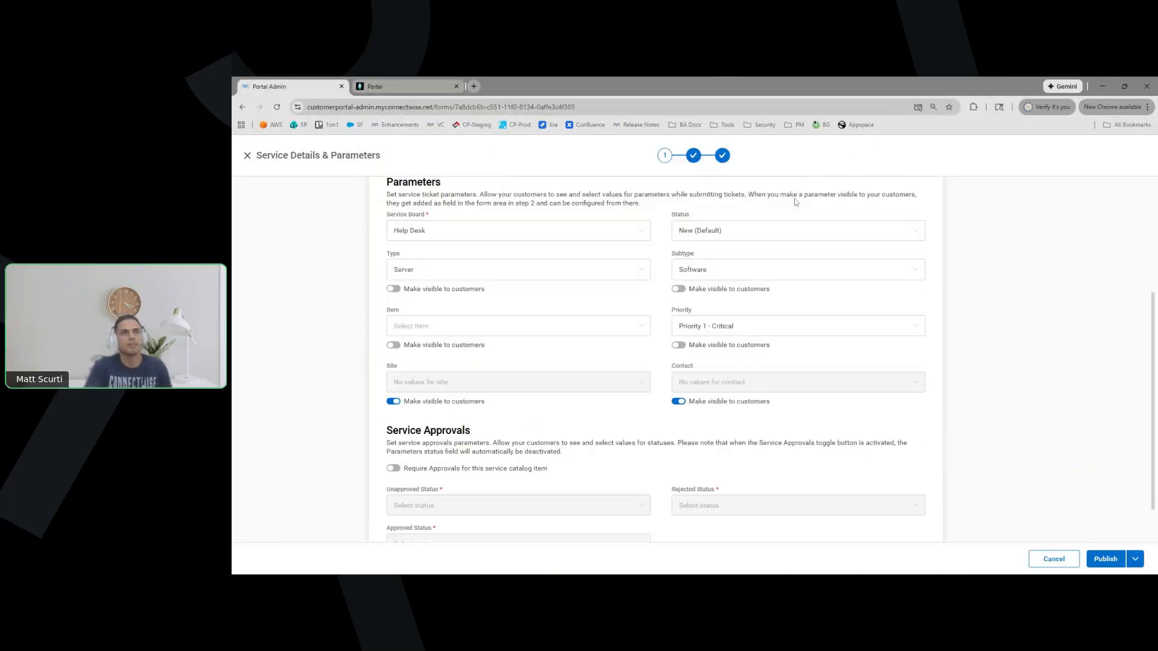
{"action": "left_click", "coordinate": [1134, 559]}
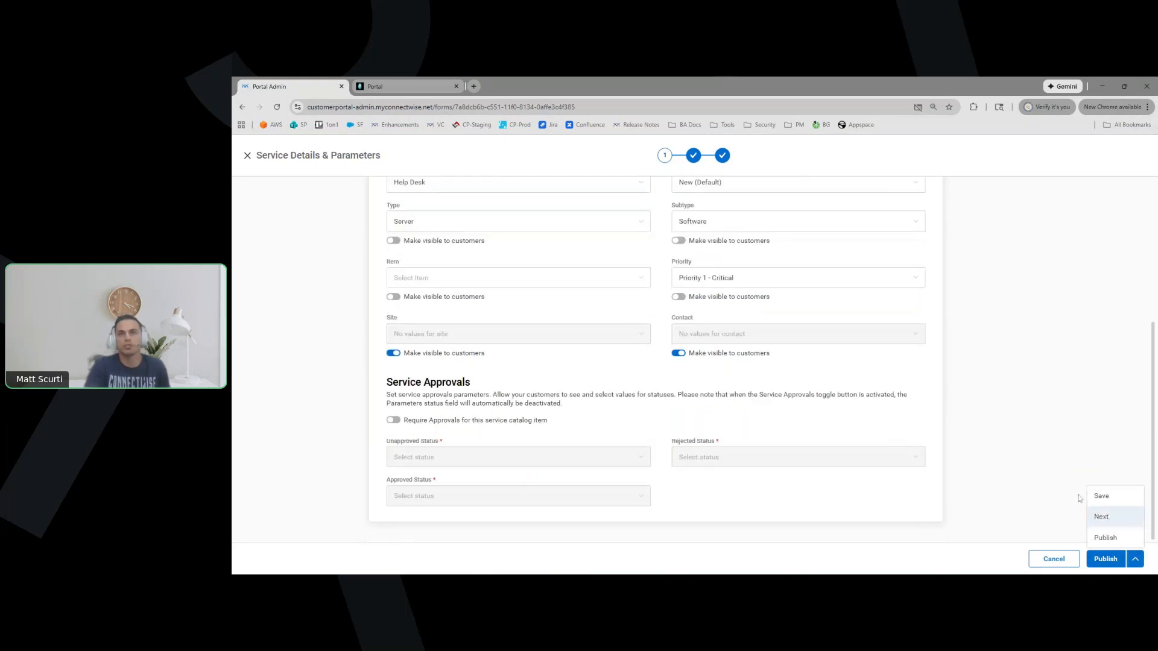
{"action": "left_click", "coordinate": [1101, 516]}
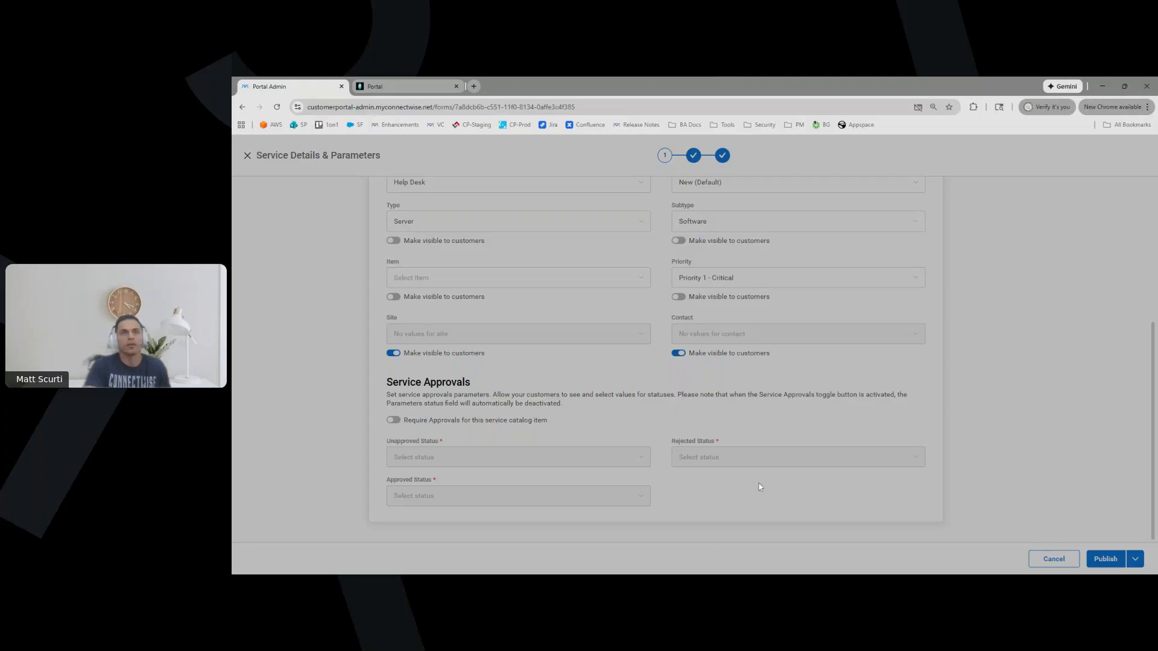
{"action": "left_click", "coordinate": [398, 90]}
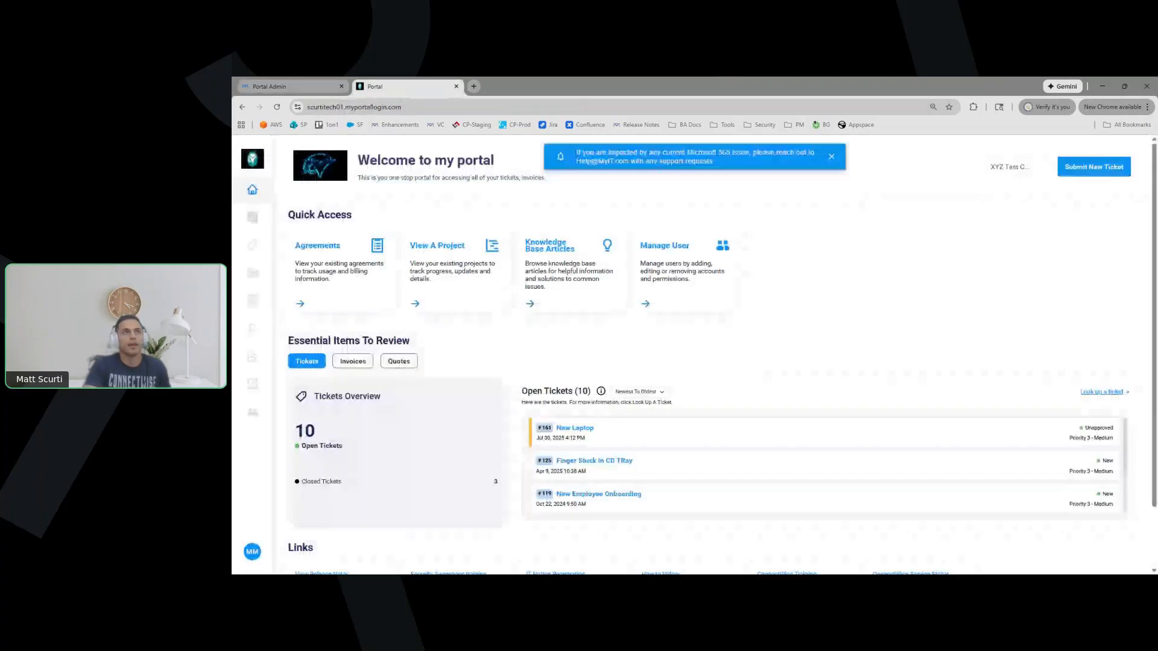
View the categories offered under Submit New Ticket, go back Home, and return to the Form Builder
{"action": "left_click", "coordinate": [1093, 171]}
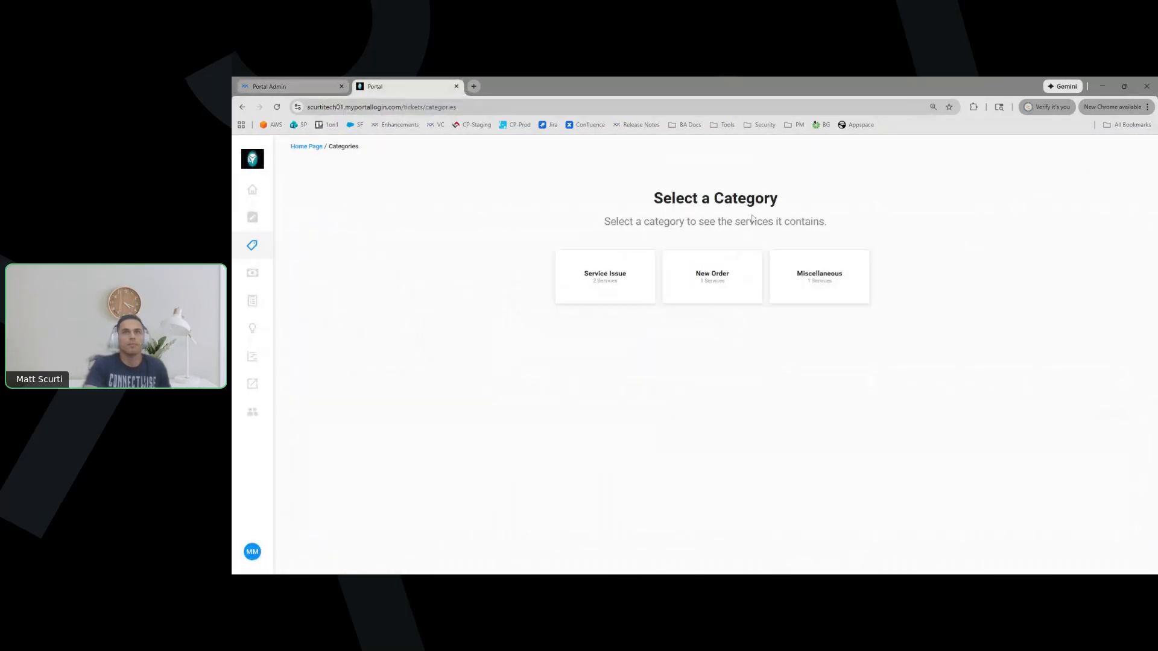
{"action": "left_click_drag", "start_coordinate": [654, 198], "coordinate": [816, 222]}
{"action": "left_click", "coordinate": [910, 224]}
{"action": "left_click", "coordinate": [254, 192]}
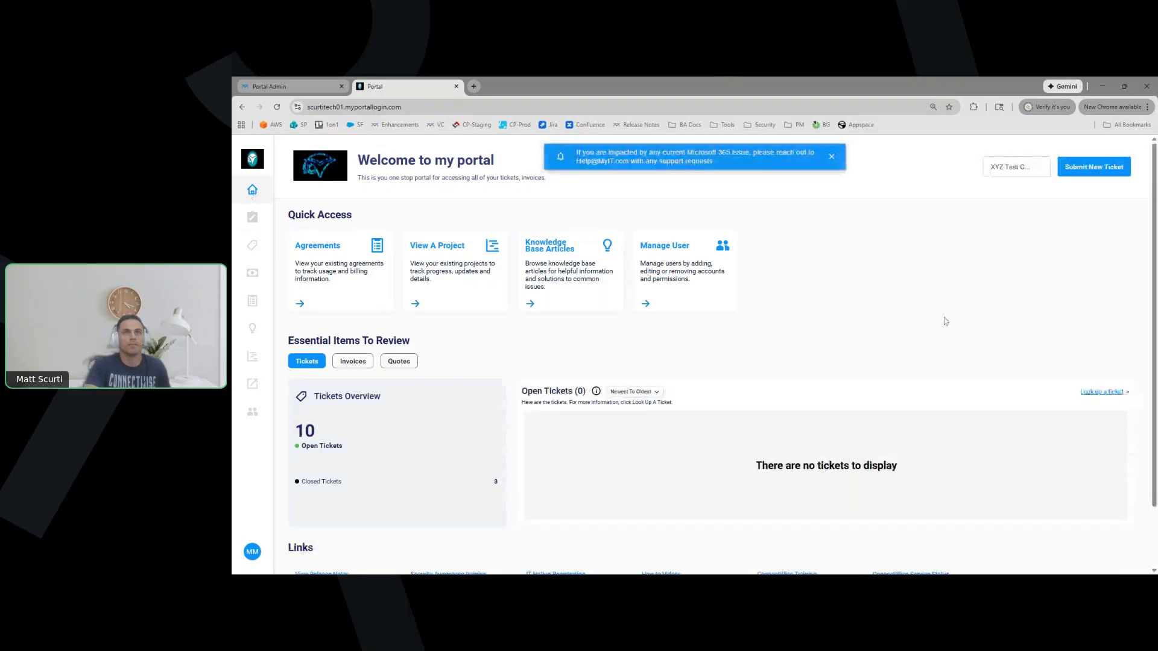
{"action": "left_click", "coordinate": [268, 87]}
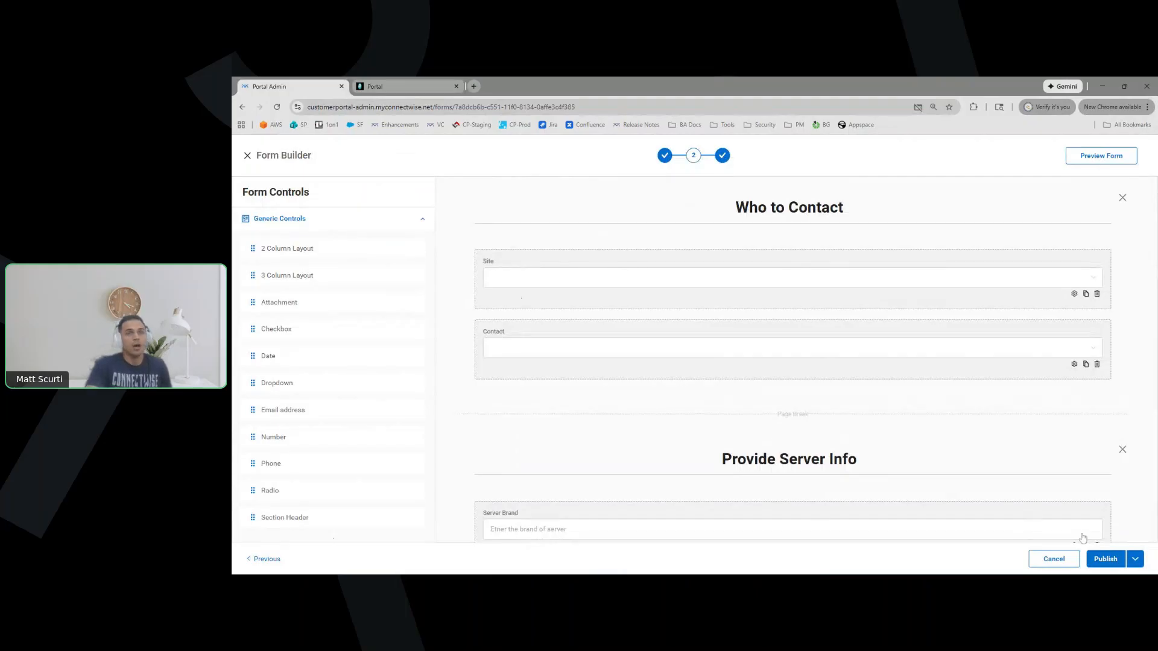
Go back to Service Details, then advance again to the Form Builder with Publish > Next
{"action": "left_click", "coordinate": [1127, 561]}
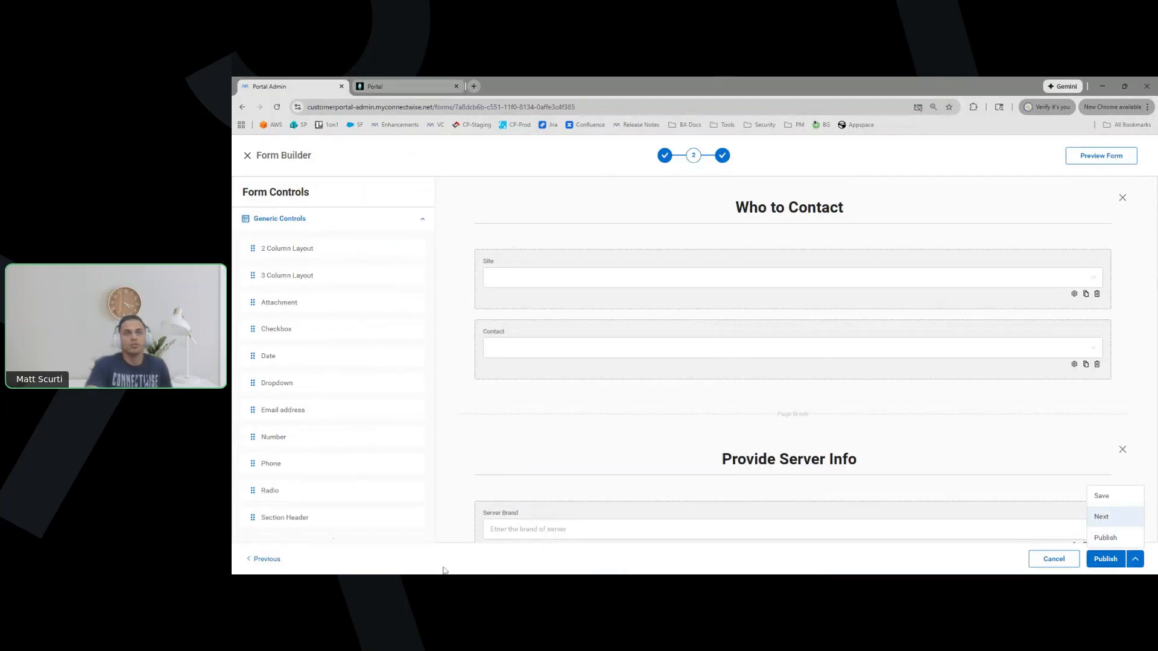
{"action": "left_click", "coordinate": [277, 560]}
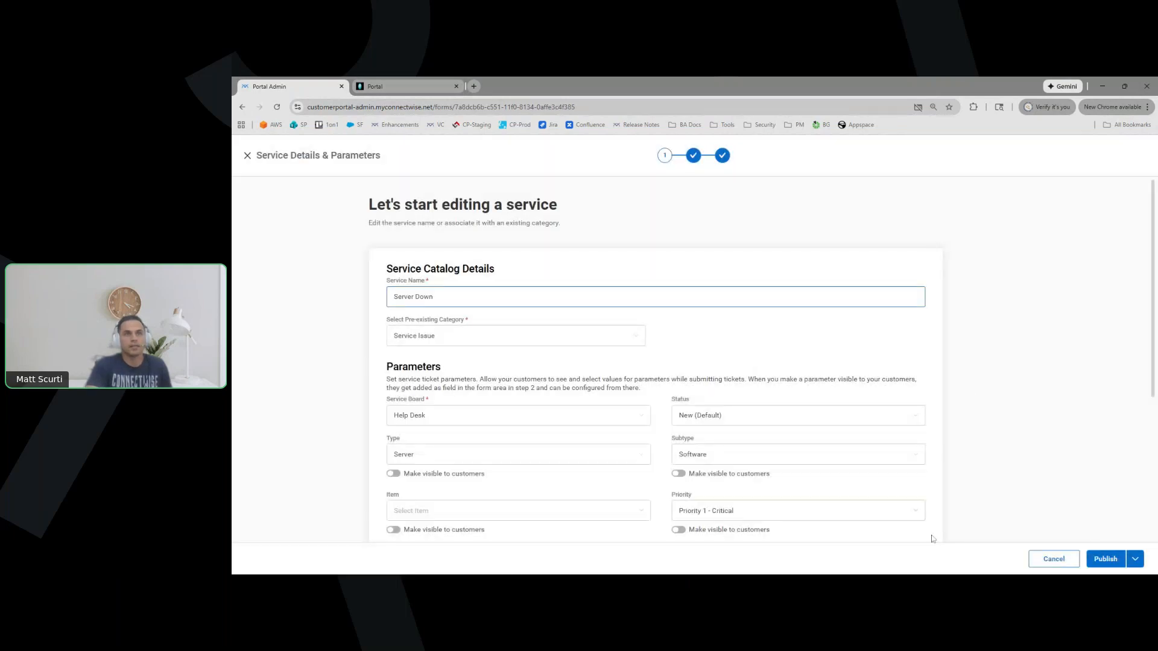
{"action": "scroll", "coordinate": [1008, 498], "scroll_direction": "down", "scroll_amount": 1}
{"action": "scroll", "coordinate": [1008, 498], "scroll_direction": "down", "scroll_amount": 4}
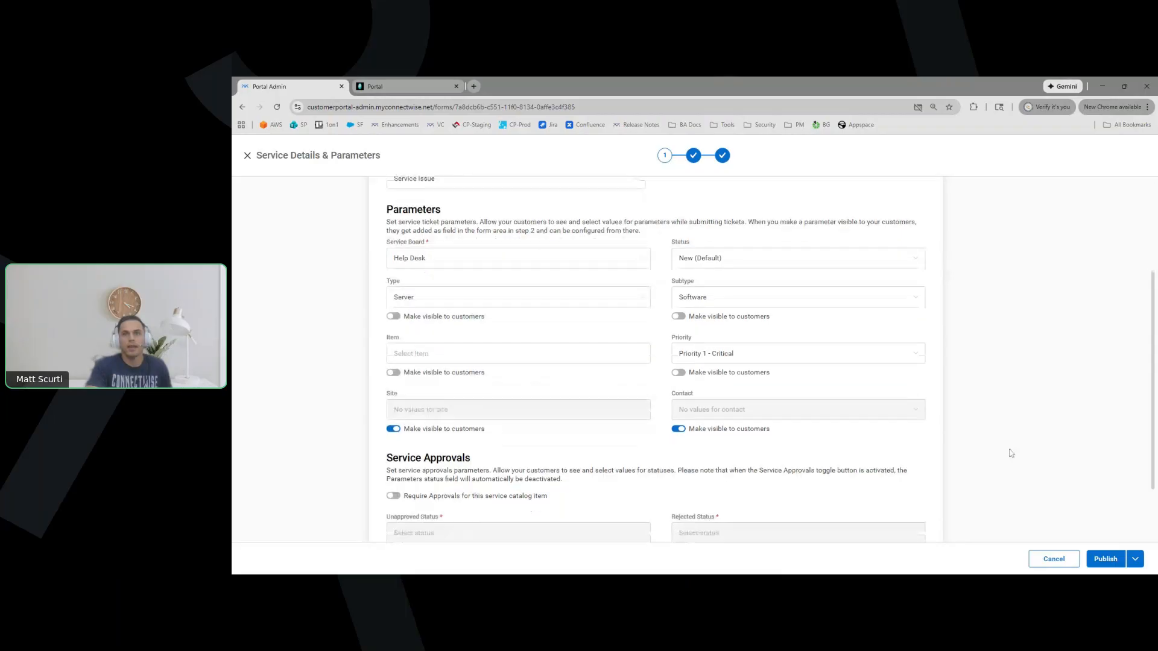
{"action": "left_click", "coordinate": [1136, 561]}
{"action": "left_click", "coordinate": [1137, 560]}
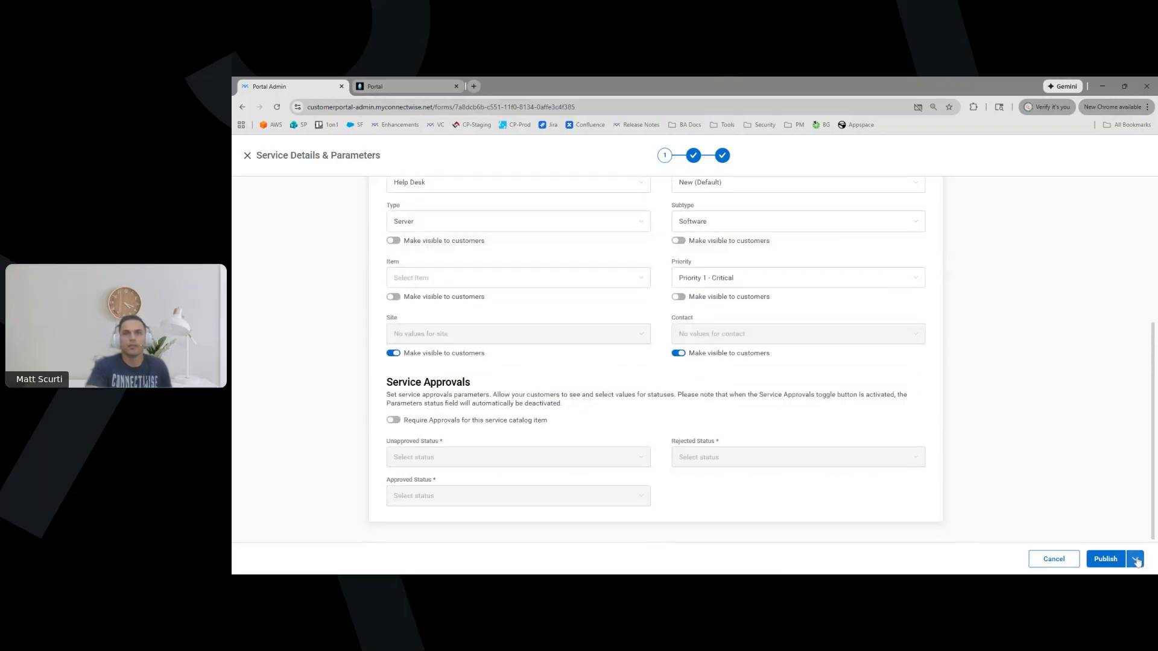
{"action": "left_click", "coordinate": [1136, 561]}
{"action": "left_click", "coordinate": [1114, 523]}
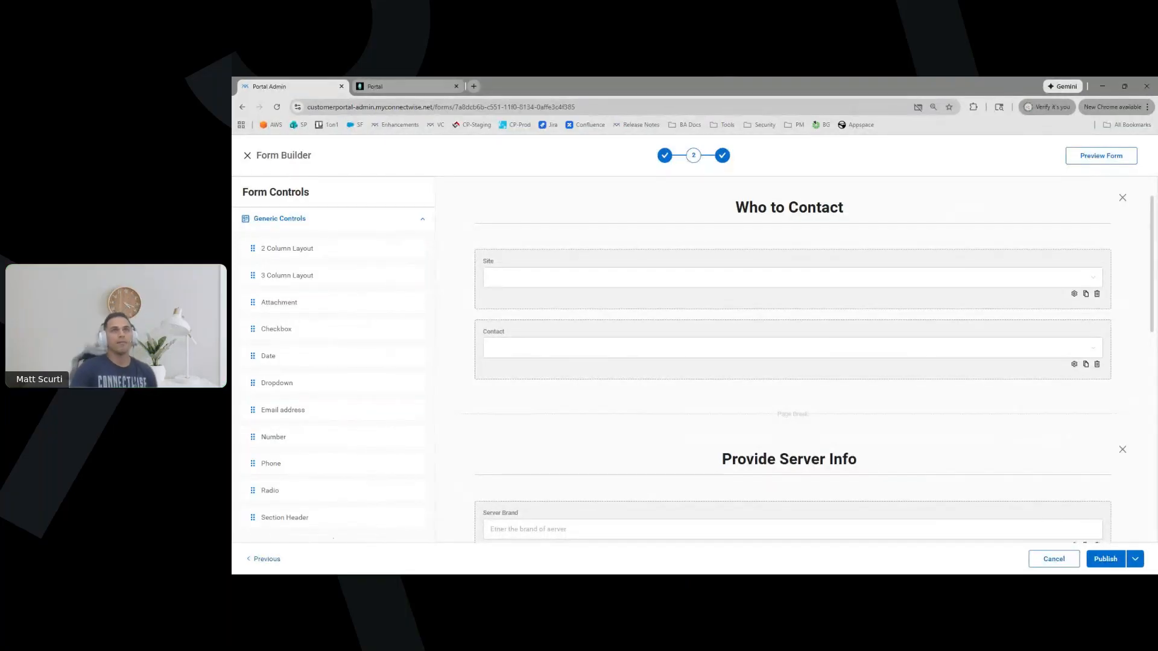
Return to Service Details, dismiss the hide-Site warning, and save with Site and Contact visible
{"action": "left_click_drag", "start_coordinate": [845, 208], "coordinate": [733, 208]}
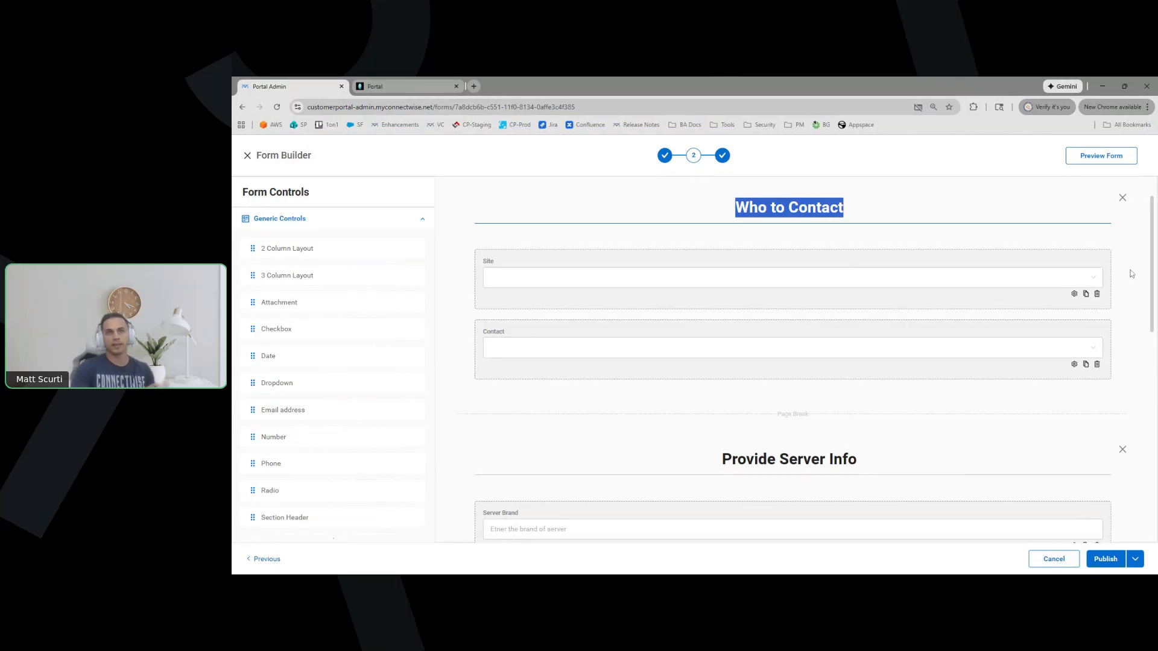
{"action": "scroll", "coordinate": [1131, 273], "scroll_direction": "down", "scroll_amount": 1}
{"action": "scroll", "coordinate": [752, 320], "scroll_direction": "down", "scroll_amount": 1}
{"action": "scroll", "coordinate": [618, 290], "scroll_direction": "up", "scroll_amount": 2}
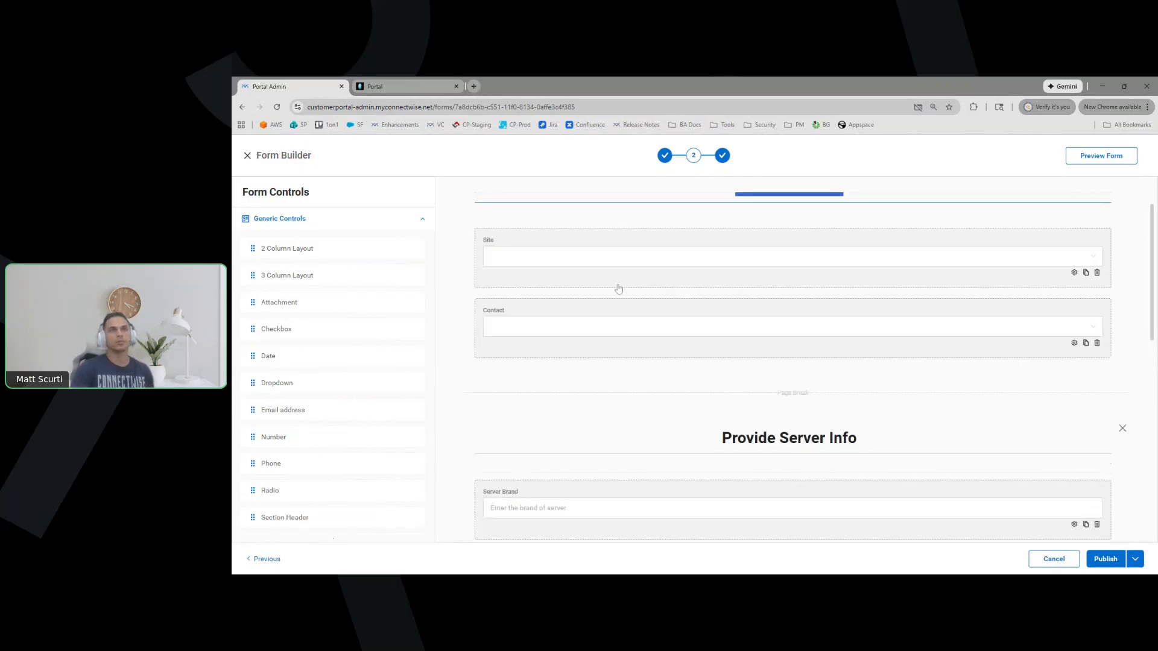
{"action": "left_click", "coordinate": [1135, 560]}
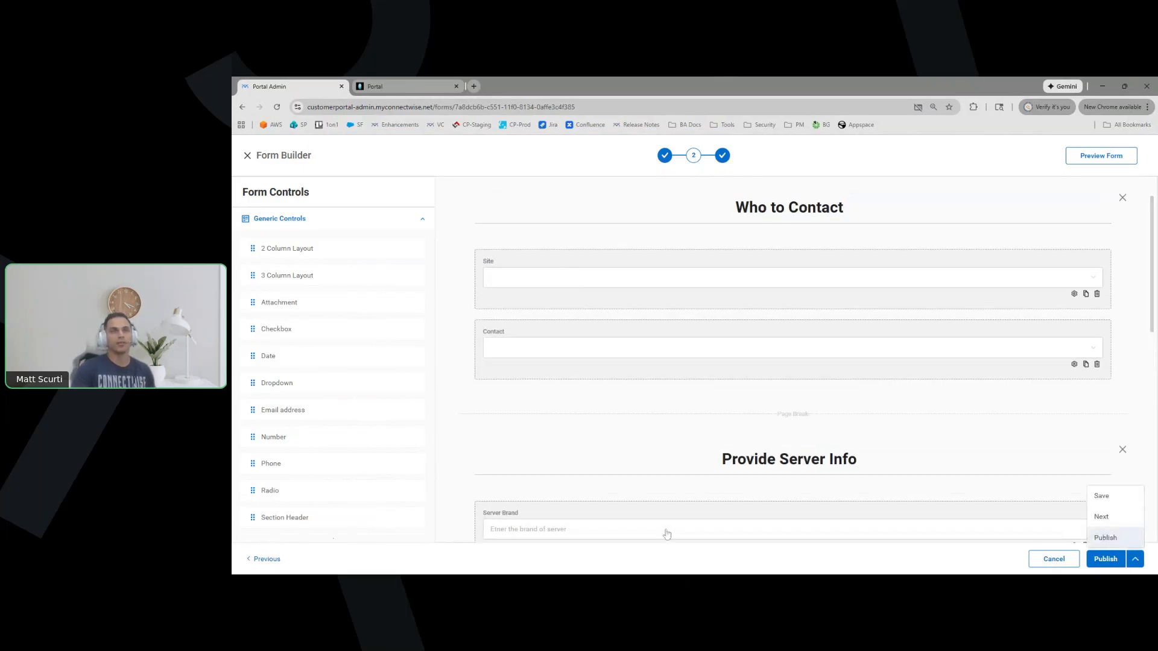
{"action": "left_click", "coordinate": [461, 443]}
{"action": "left_click", "coordinate": [269, 559]}
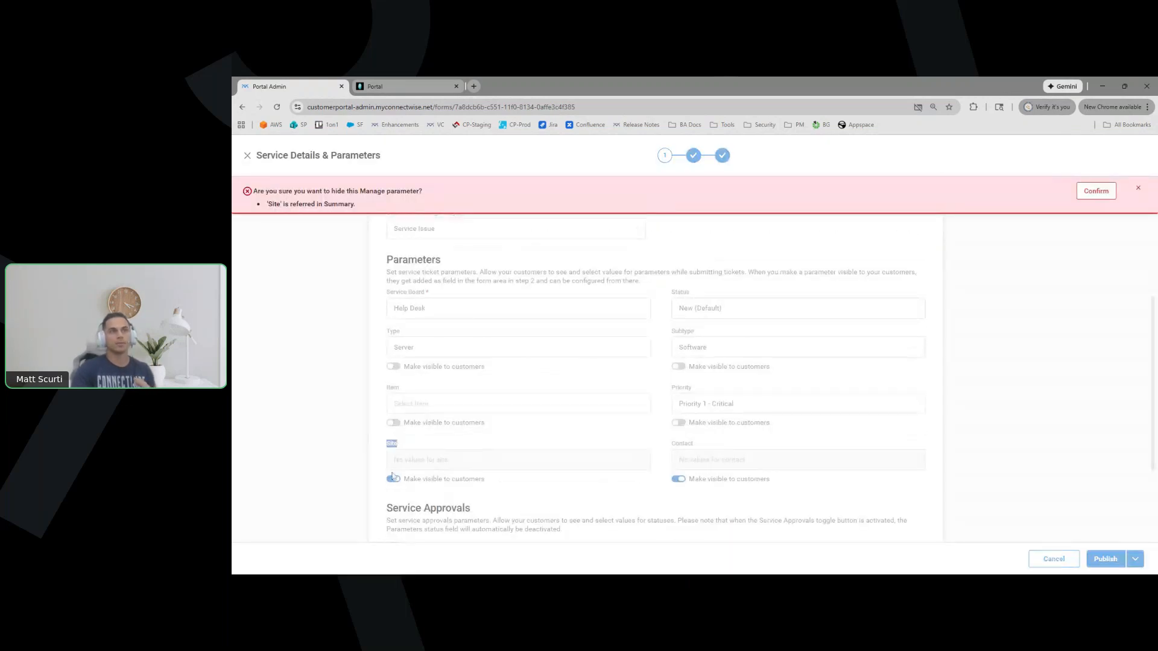
{"action": "left_click", "coordinate": [1138, 188]}
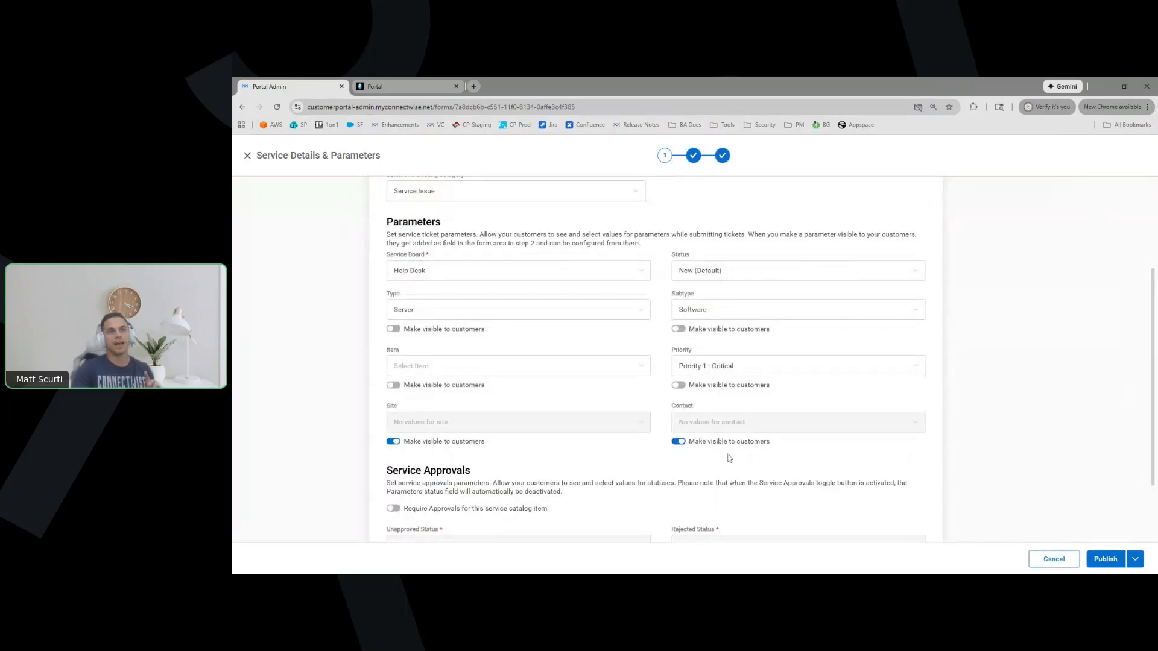
{"action": "left_click", "coordinate": [1139, 555]}
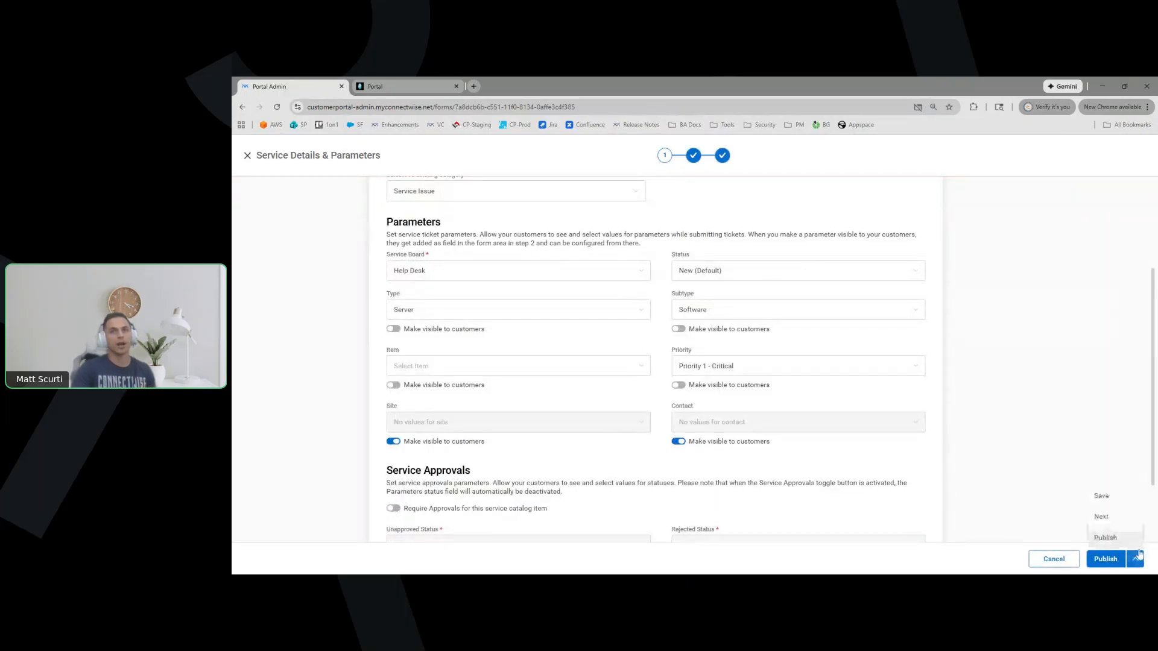
{"action": "left_click", "coordinate": [1125, 519]}
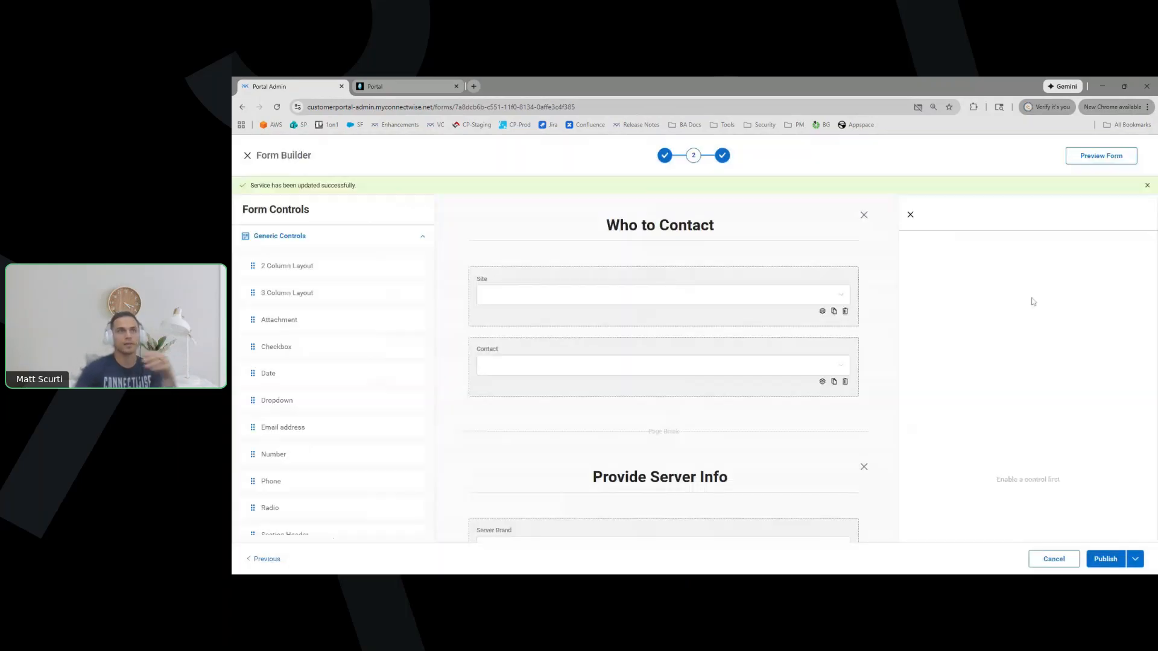
Locate the Server Brand field in the Form Builder and open its settings
{"action": "scroll", "coordinate": [922, 390], "scroll_direction": "down", "scroll_amount": 5}
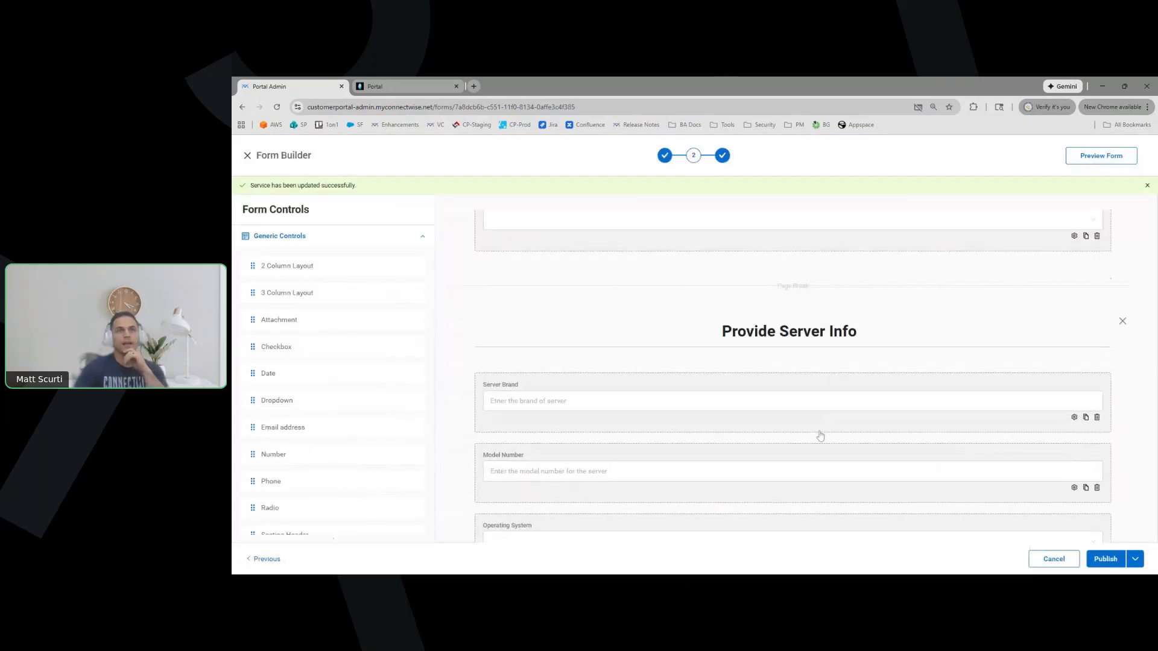
{"action": "scroll", "coordinate": [831, 420], "scroll_direction": "down", "scroll_amount": 2}
{"action": "scroll", "coordinate": [796, 370], "scroll_direction": "up", "scroll_amount": 6}
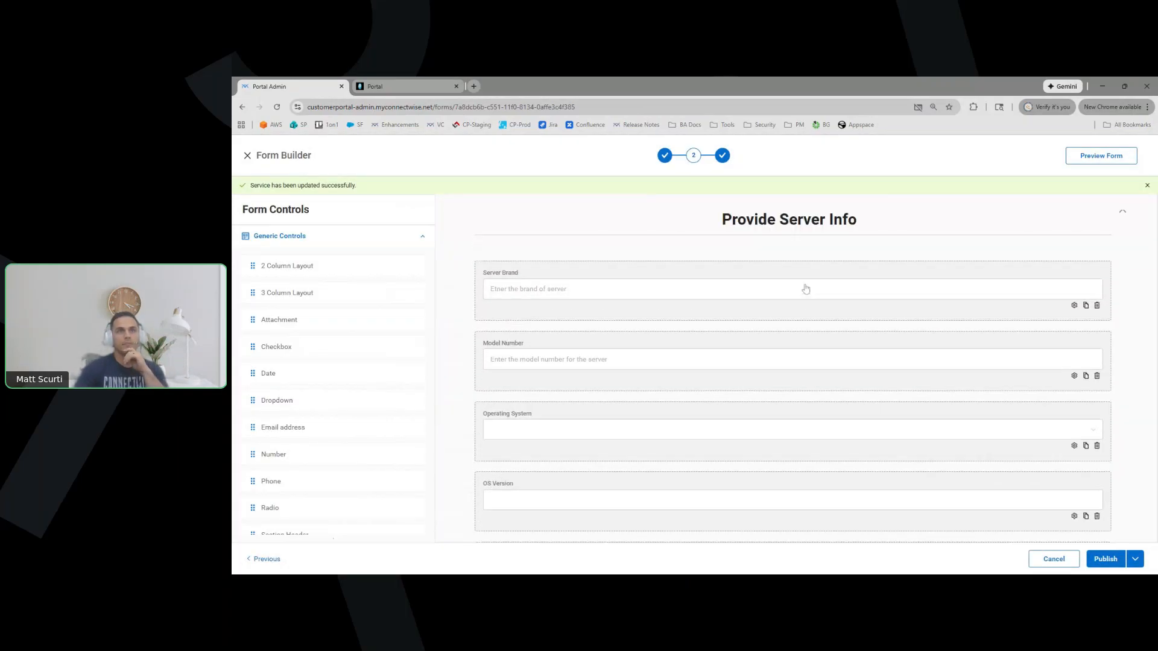
{"action": "scroll", "coordinate": [859, 326], "scroll_direction": "down", "scroll_amount": 10}
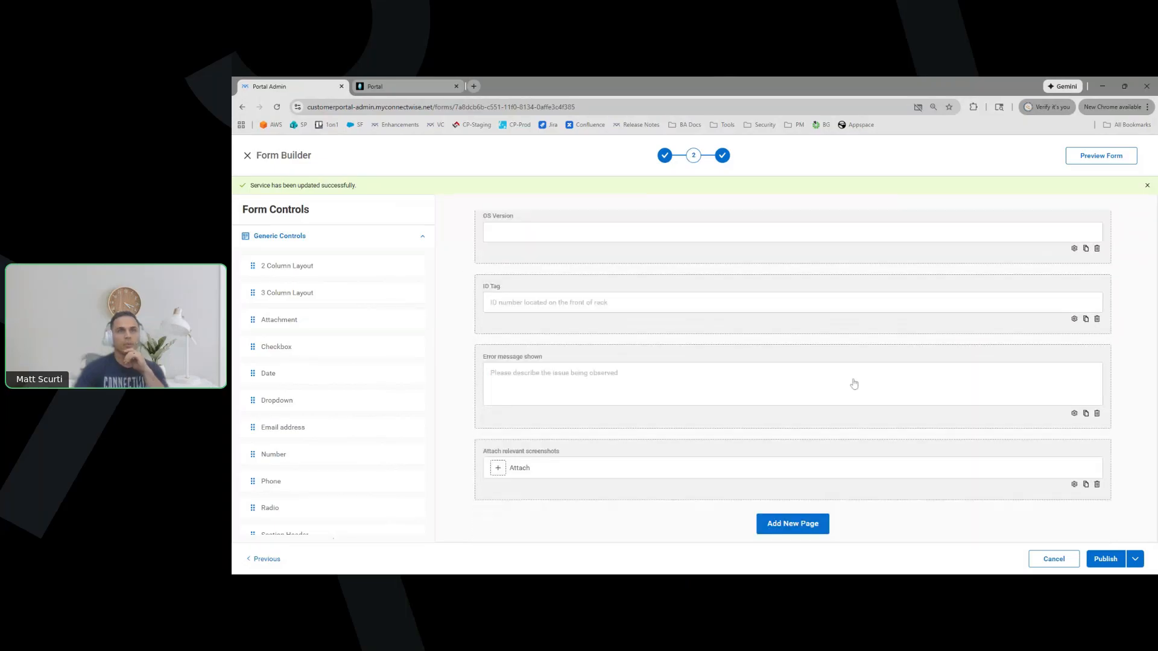
{"action": "scroll", "coordinate": [910, 507], "scroll_direction": "up", "scroll_amount": 8}
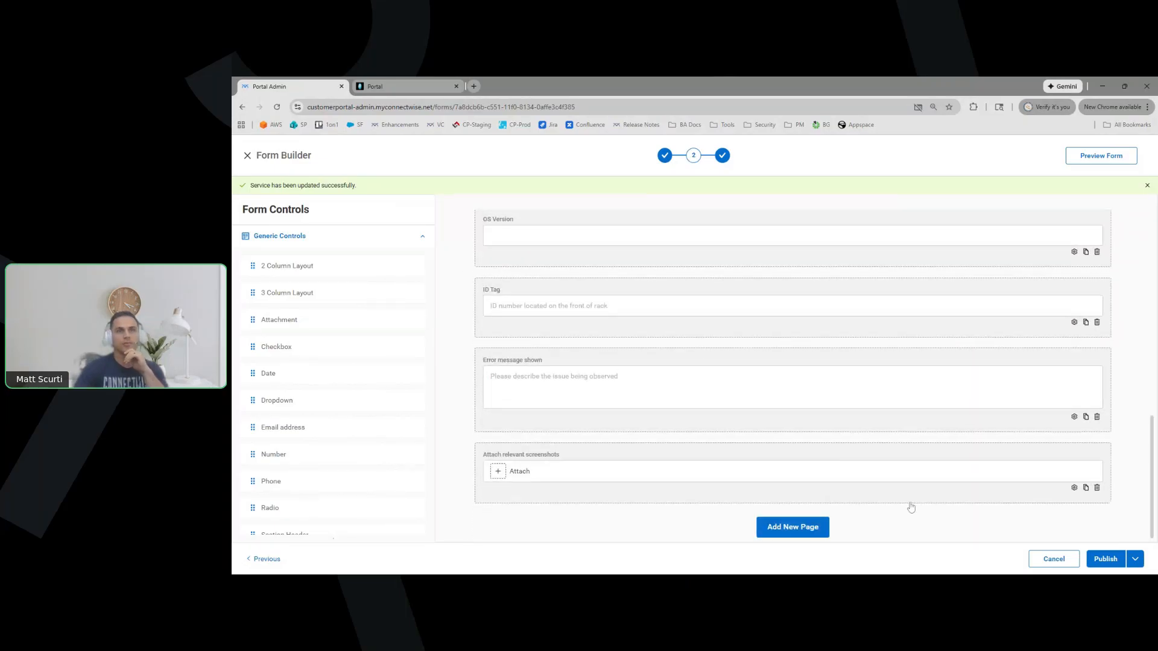
{"action": "scroll", "coordinate": [898, 382], "scroll_direction": "up", "scroll_amount": 3}
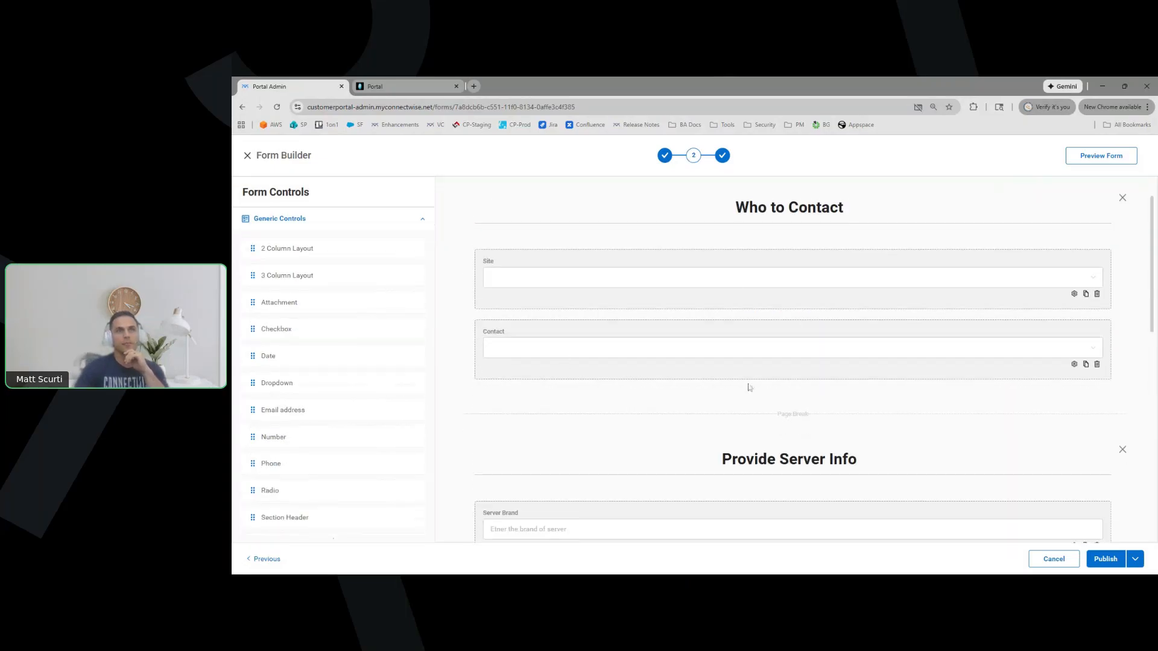
{"action": "scroll", "coordinate": [749, 387], "scroll_direction": "down", "scroll_amount": 2}
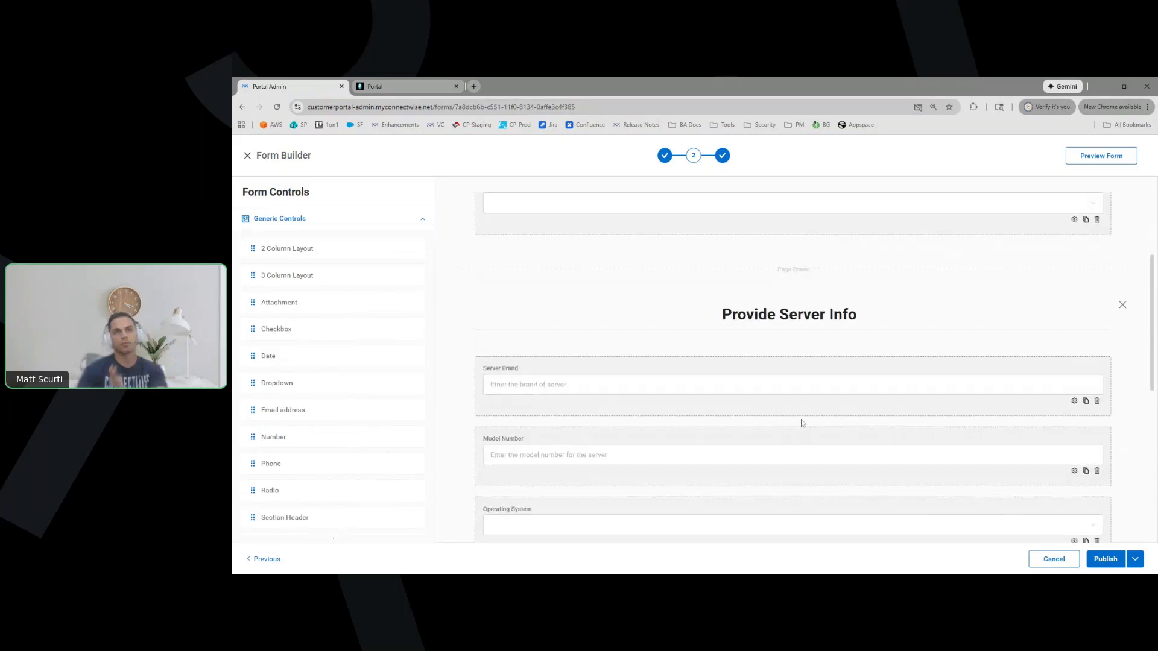
{"action": "scroll", "coordinate": [802, 423], "scroll_direction": "down", "scroll_amount": 1}
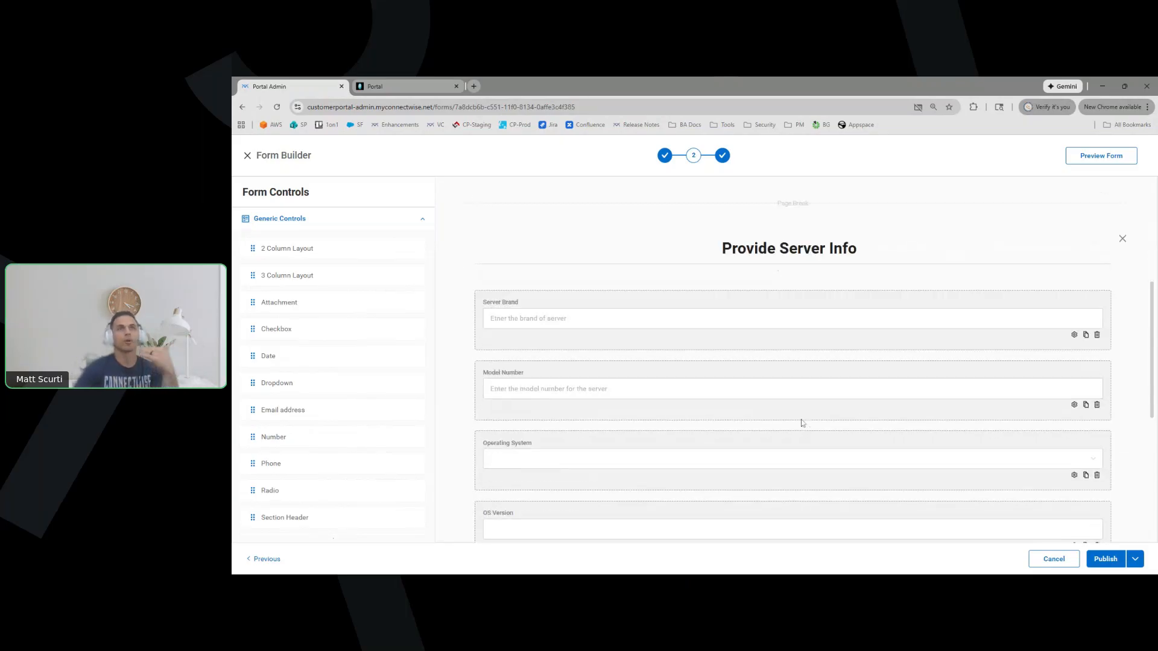
{"action": "scroll", "coordinate": [803, 423], "scroll_direction": "down", "scroll_amount": 1}
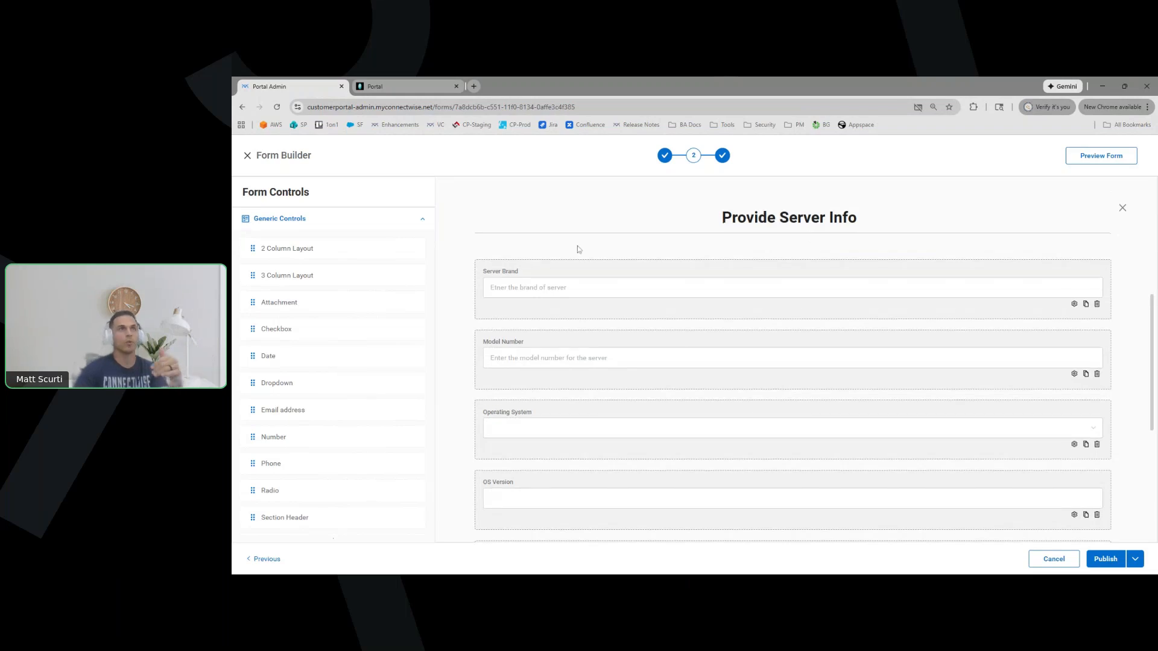
{"action": "scroll", "coordinate": [578, 249], "scroll_direction": "down", "scroll_amount": 1}
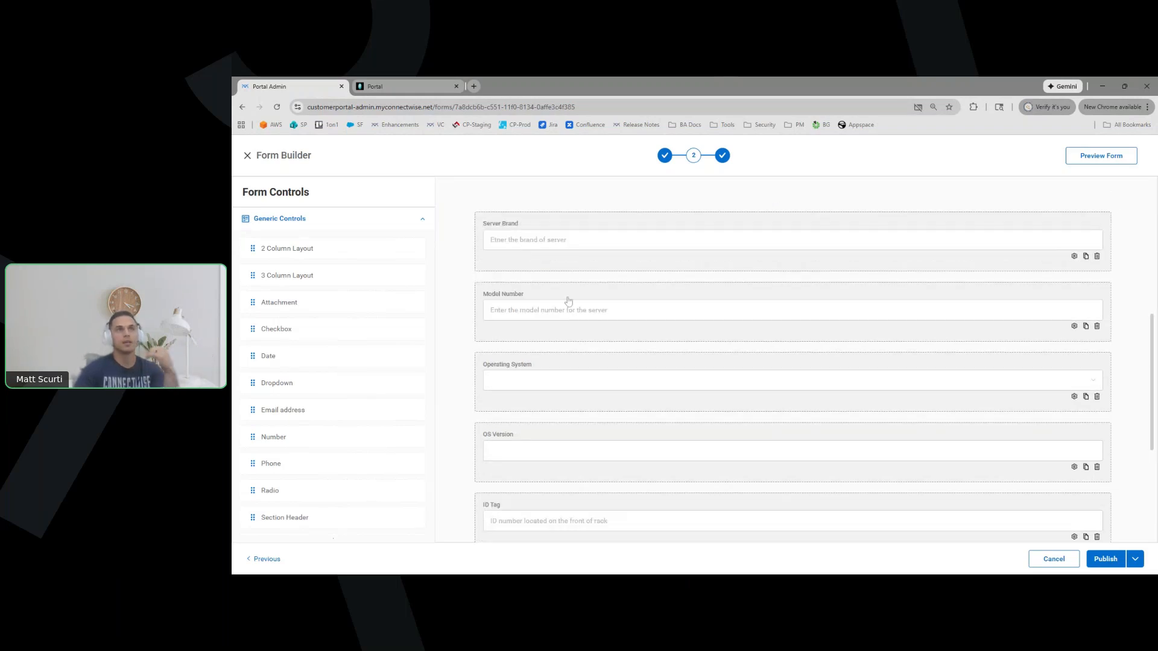
{"action": "left_click", "coordinate": [563, 249]}
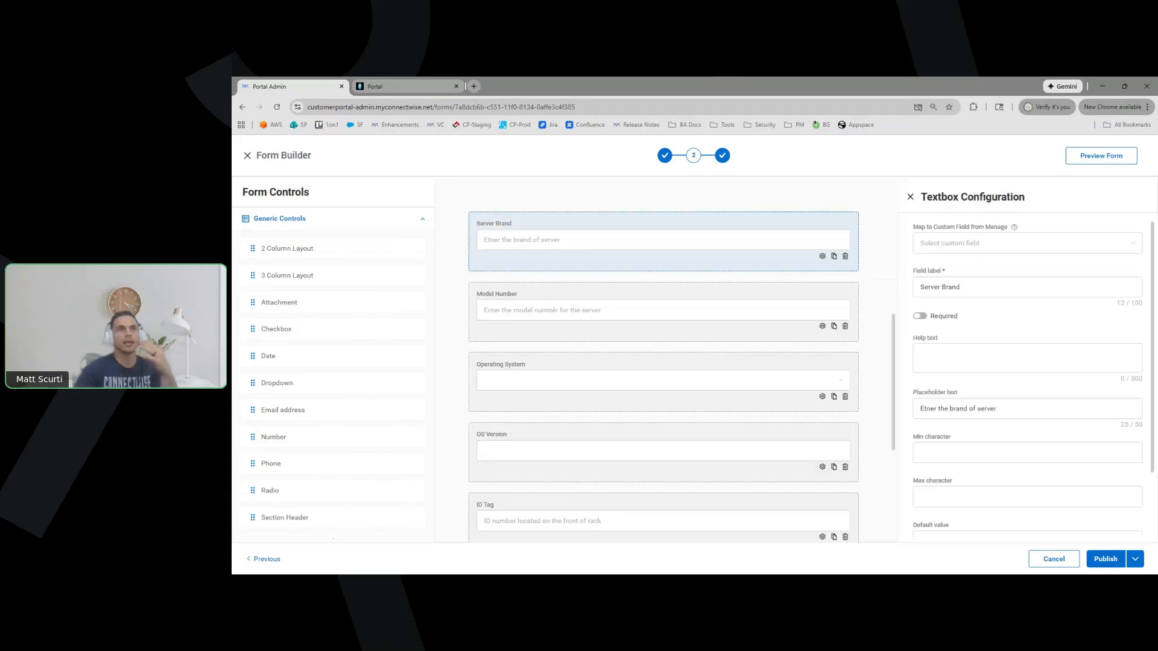
Correct the 'Etner' typo so the placeholder reads 'Enter the brand of server'
{"action": "left_click", "coordinate": [1025, 408]}
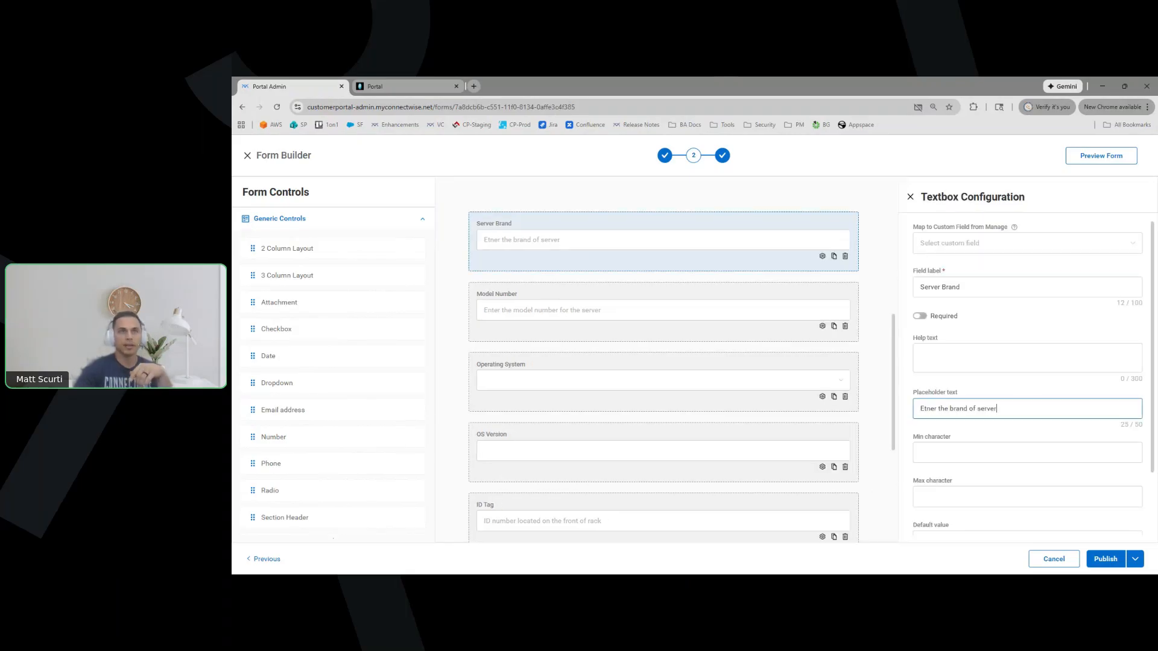
{"action": "left_click", "coordinate": [931, 409]}
{"action": "key", "text": "BackSpace"}
{"action": "key", "text": "BackSpace"}
{"action": "type", "text": "nt"}
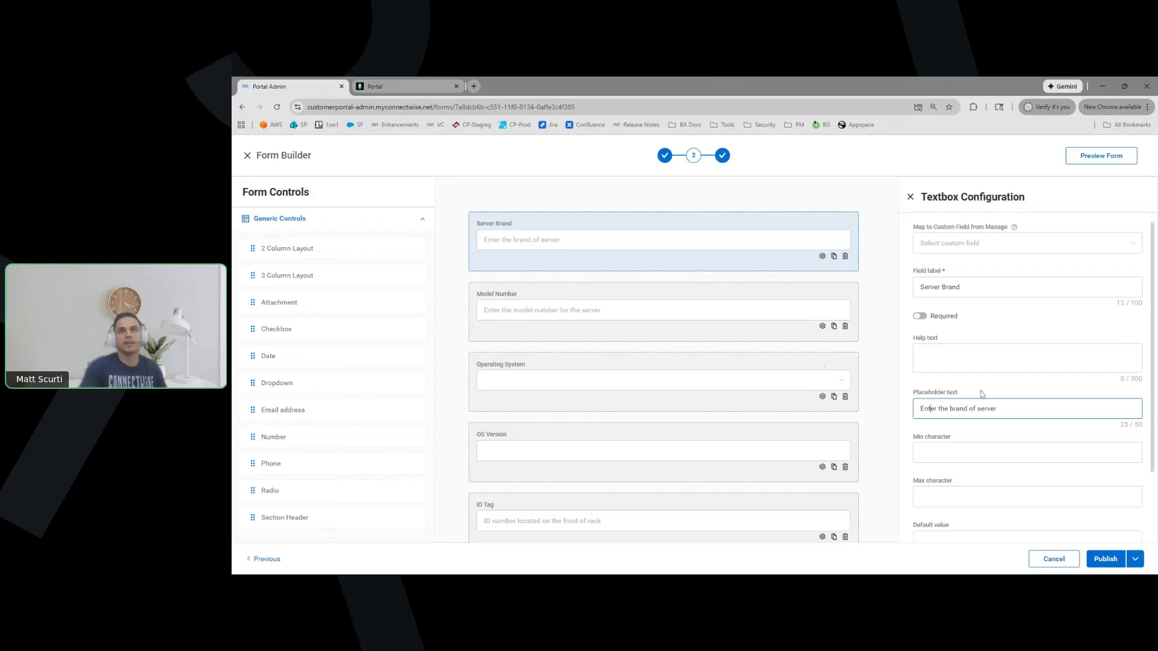
{"action": "key", "text": "ctrl+a"}
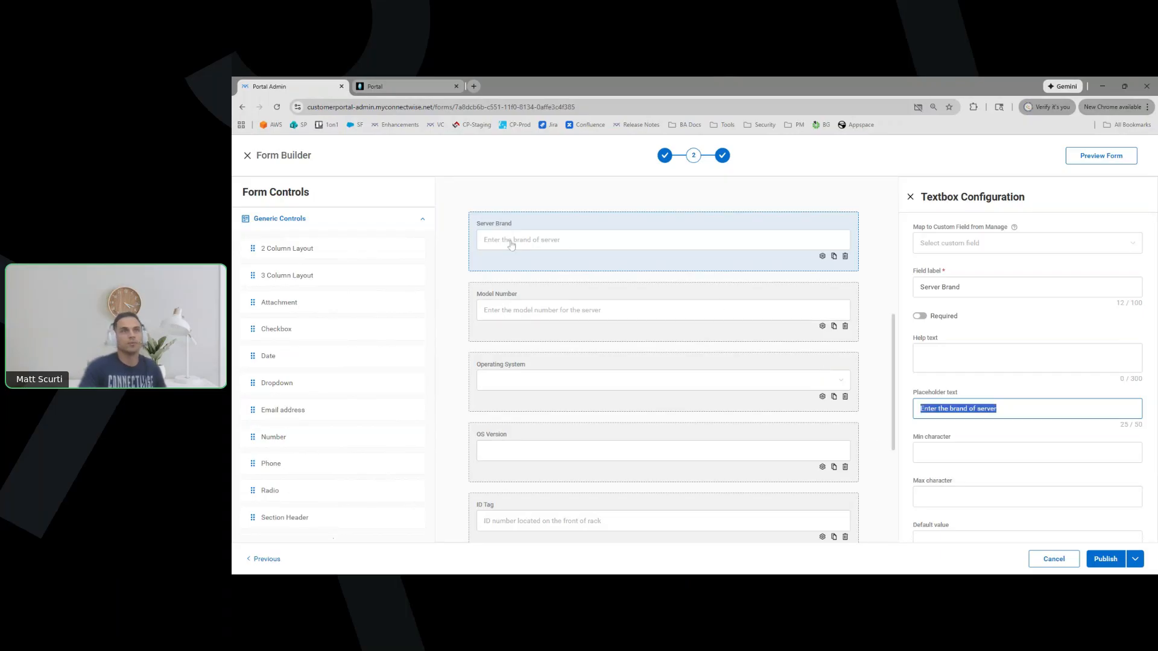
{"action": "scroll", "coordinate": [718, 439], "scroll_direction": "down", "scroll_amount": 2}
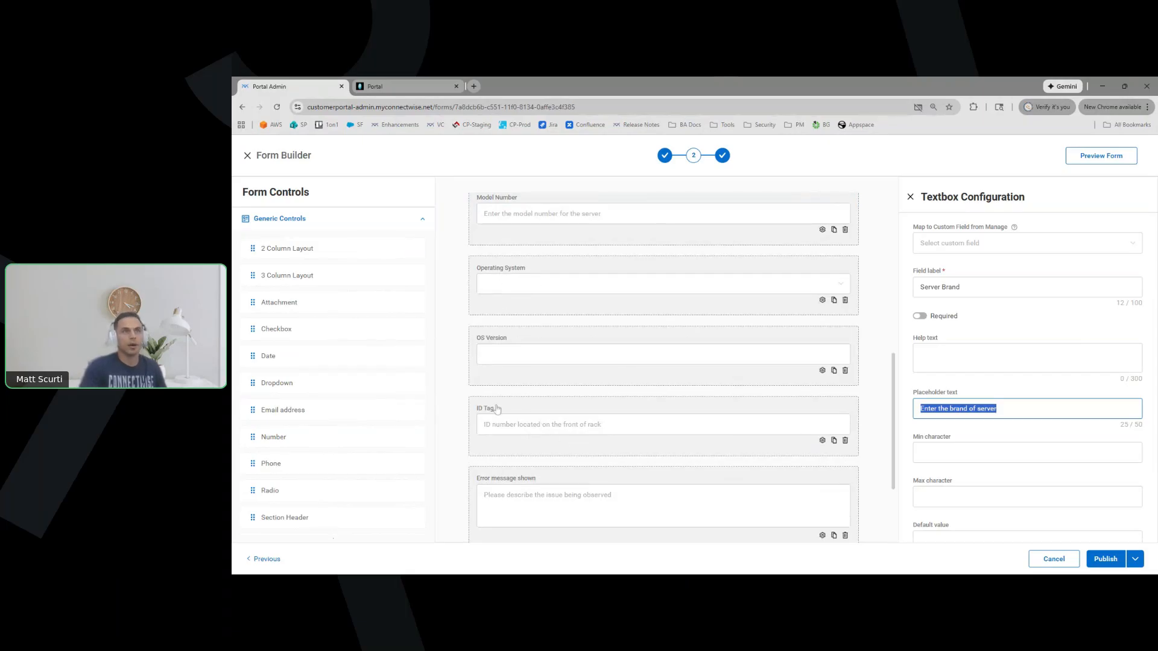
{"action": "scroll", "coordinate": [496, 343], "scroll_direction": "down", "scroll_amount": 2}
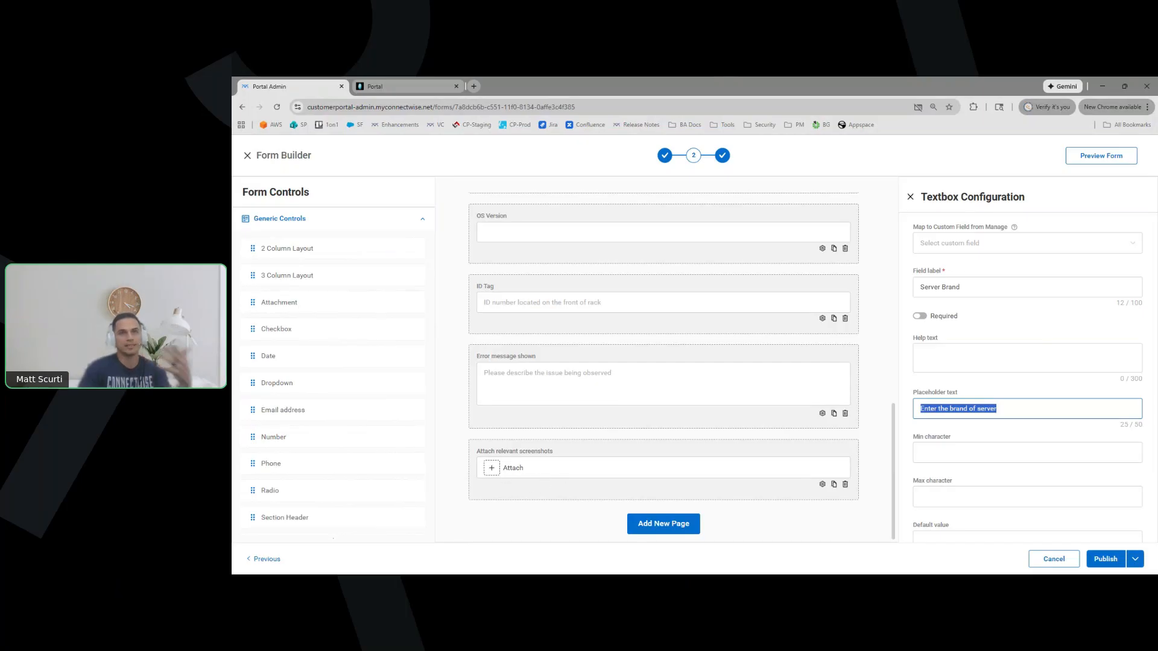
{"action": "scroll", "coordinate": [1101, 534], "scroll_direction": "down", "scroll_amount": 1}
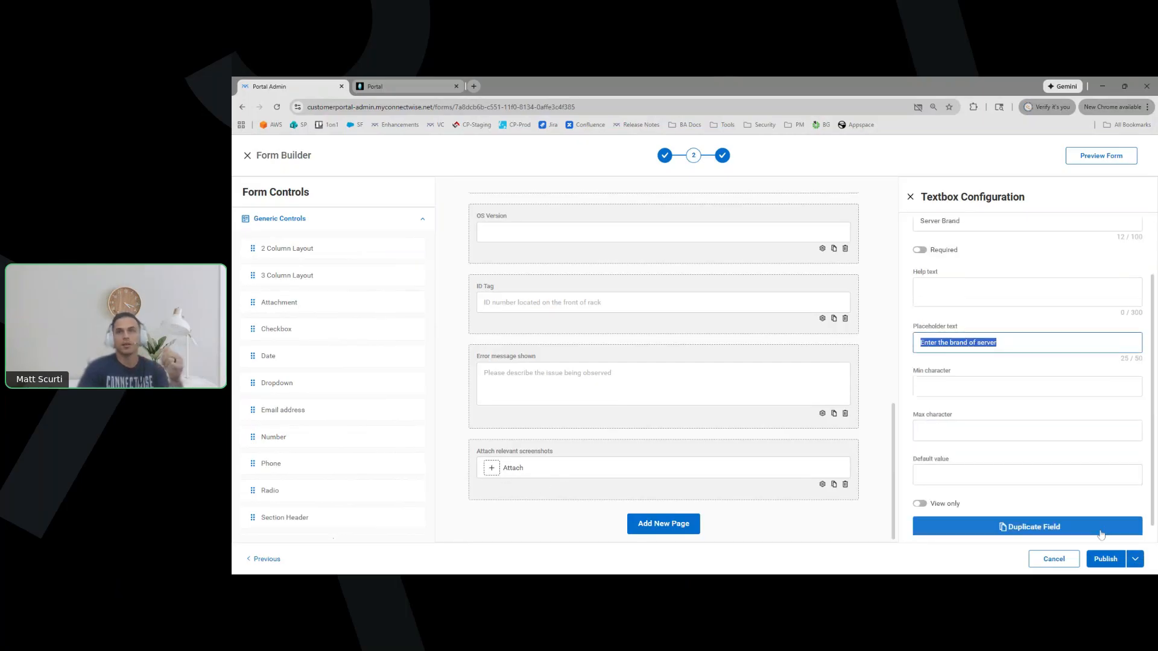
{"action": "left_click", "coordinate": [1135, 558]}
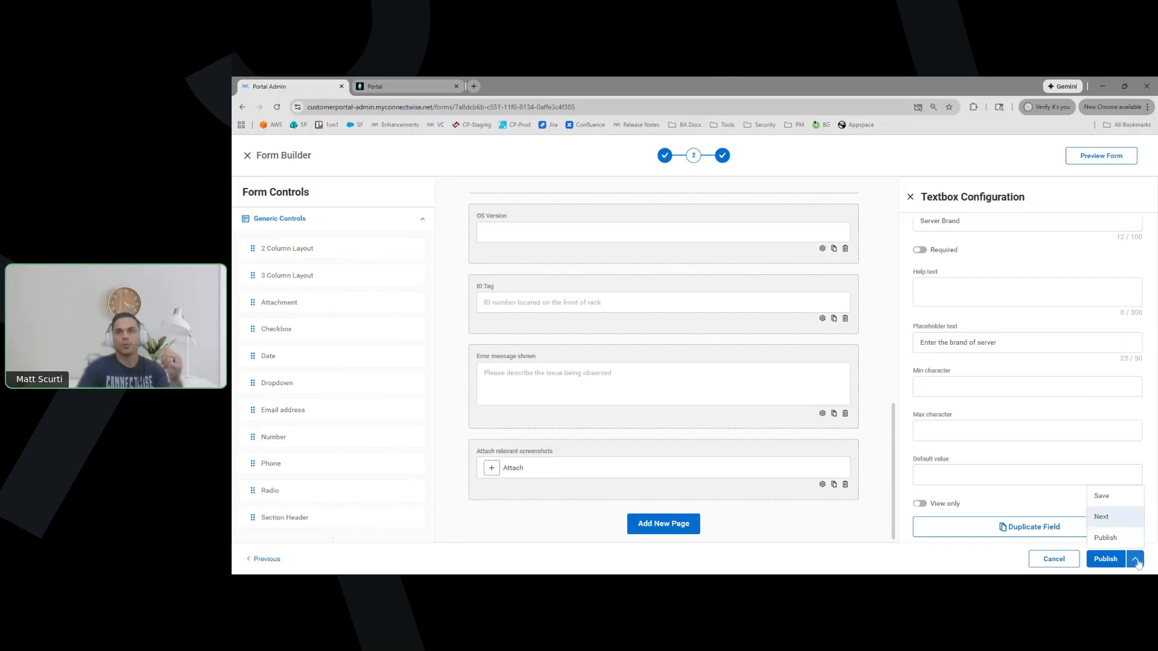
On form settings, check the summary's Server Down, Site, Server Brand, Model Number and Error message shown references
{"action": "left_click", "coordinate": [1116, 518]}
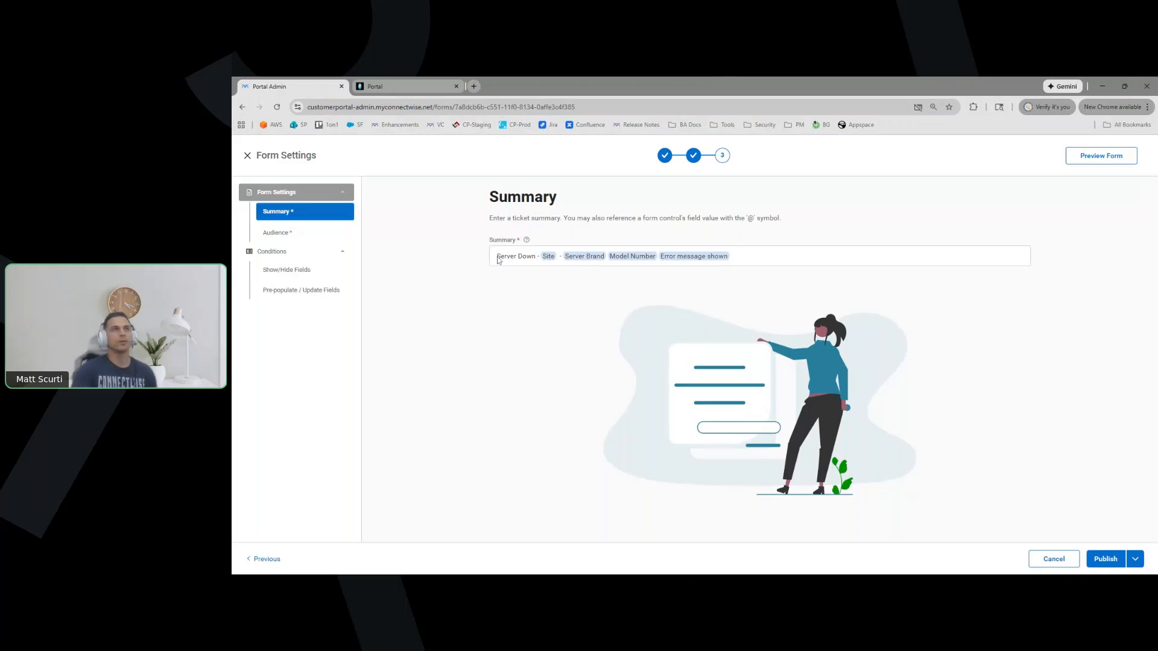
{"action": "left_click_drag", "start_coordinate": [496, 256], "coordinate": [535, 256]}
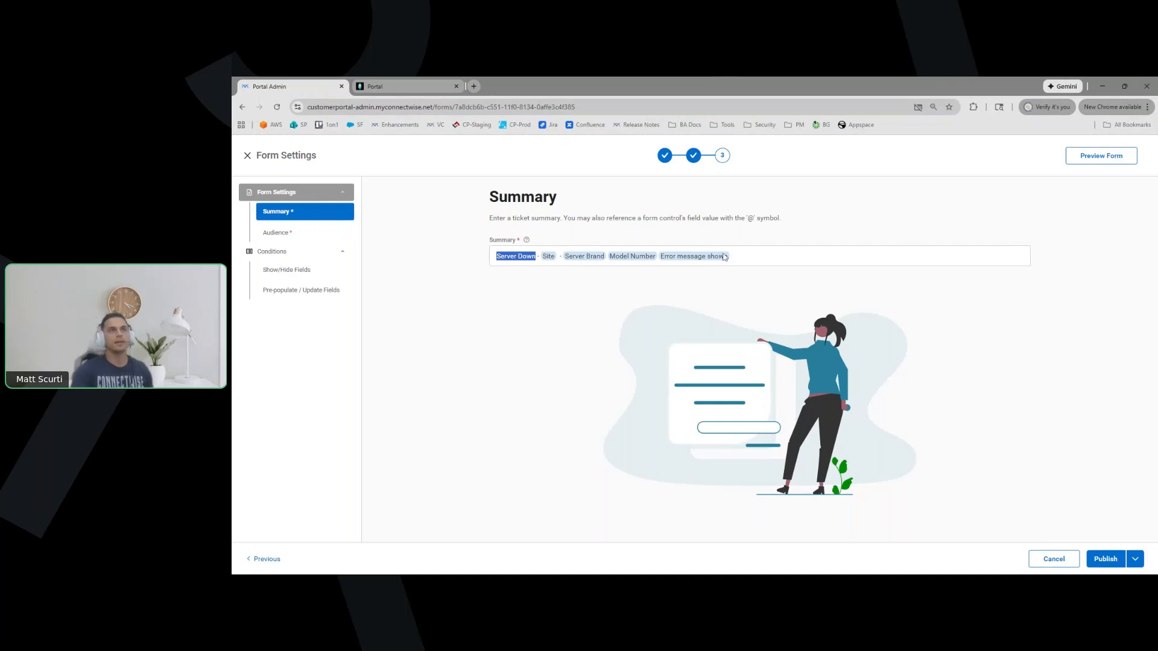
{"action": "left_click", "coordinate": [537, 257]}
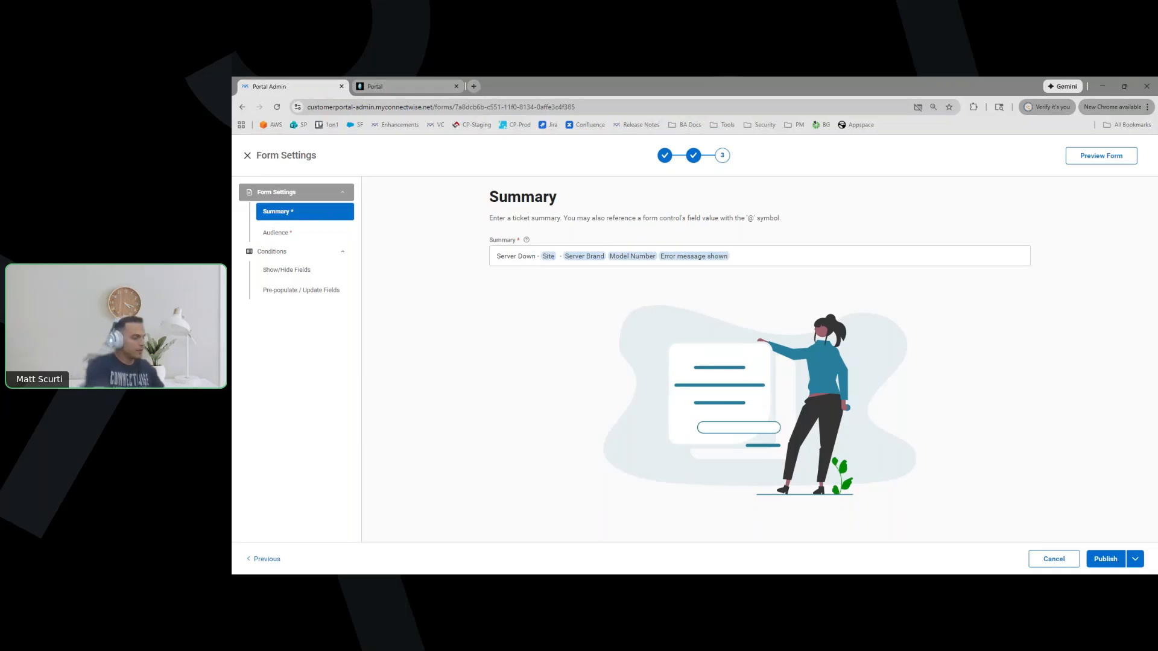
{"action": "type", "text": "@"}
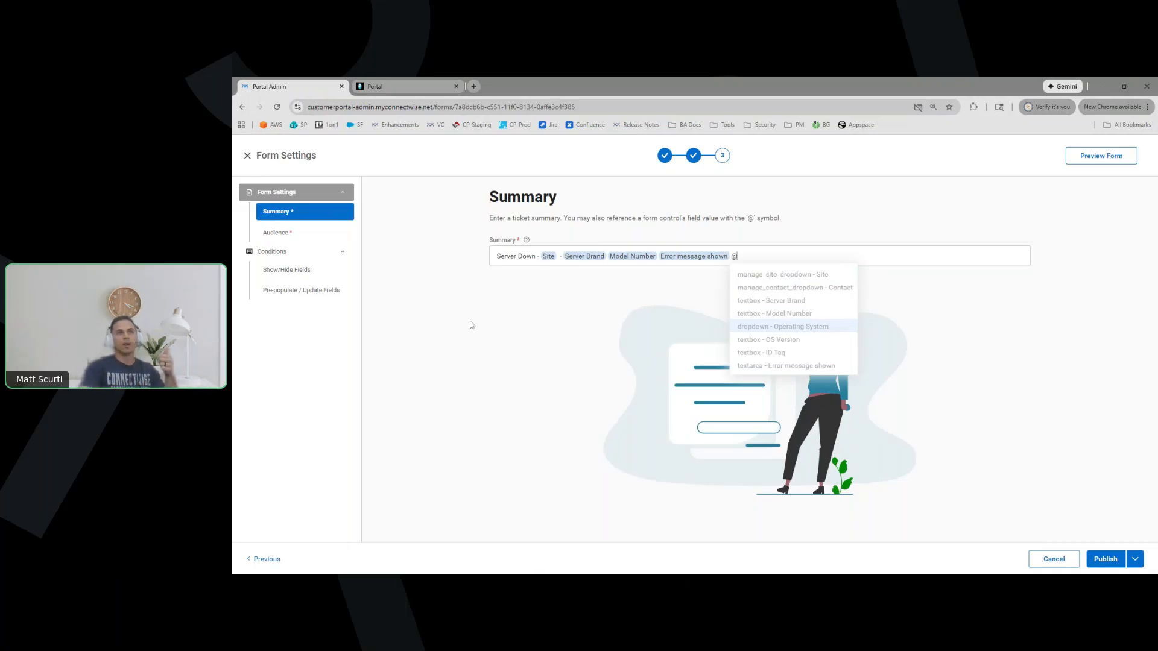
{"action": "left_click", "coordinate": [446, 305]}
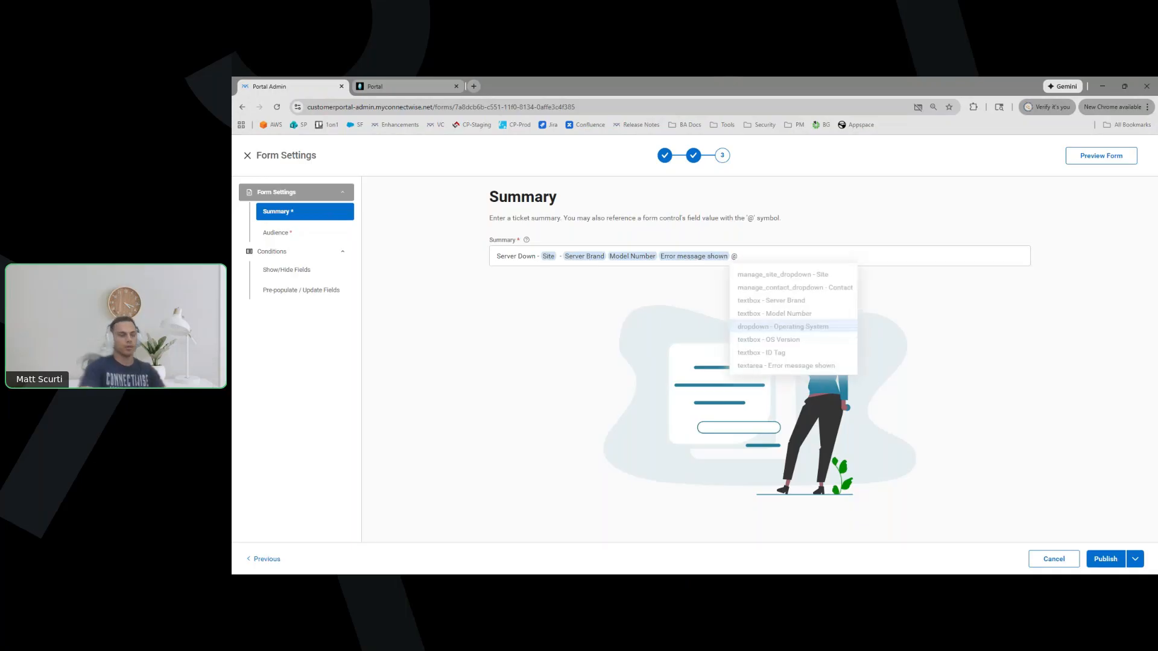
{"action": "key", "text": "BackSpace"}
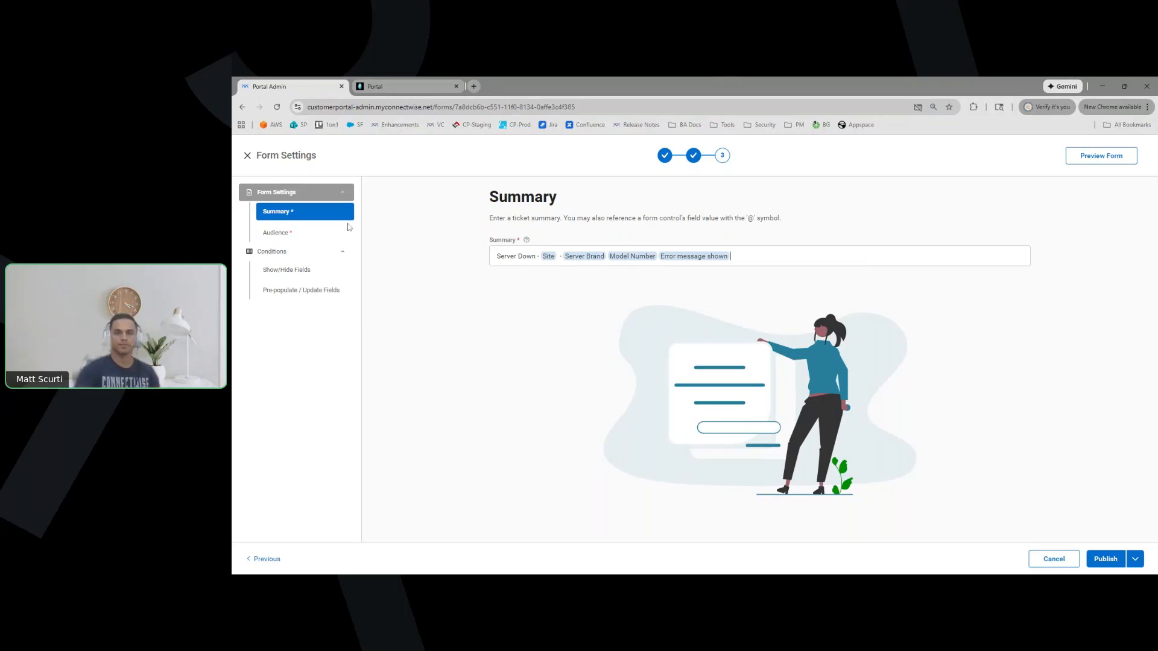
Open the form's Audience settings and scroll down to its conditions
{"action": "left_click", "coordinate": [299, 235]}
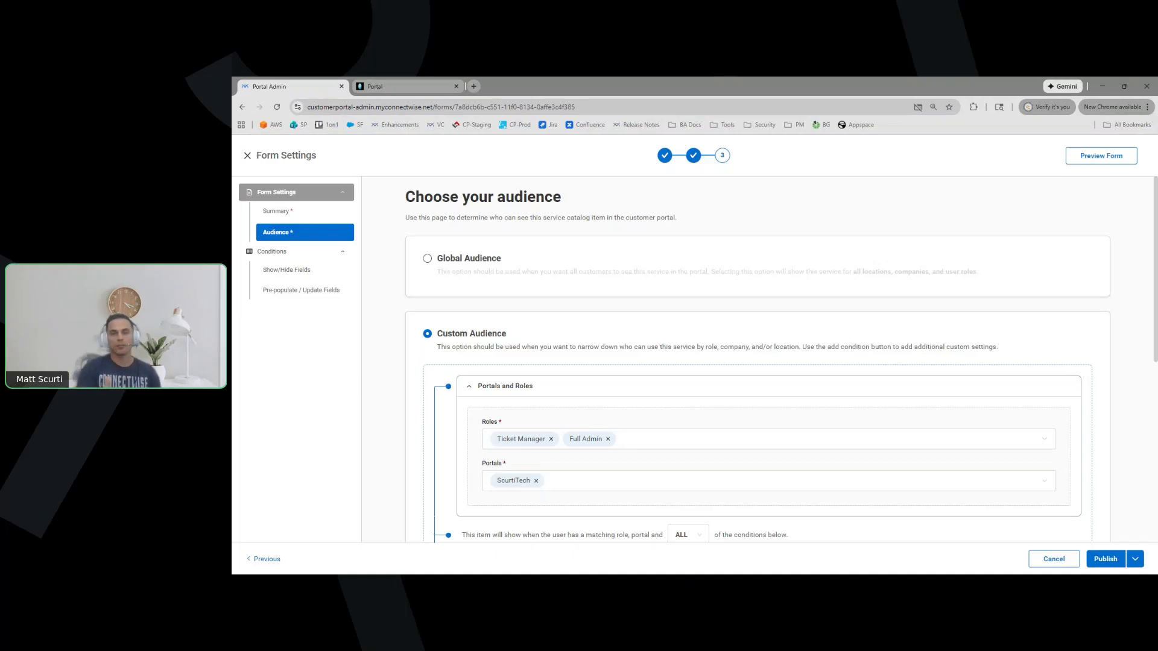
{"action": "scroll", "coordinate": [402, 323], "scroll_direction": "down", "scroll_amount": 2}
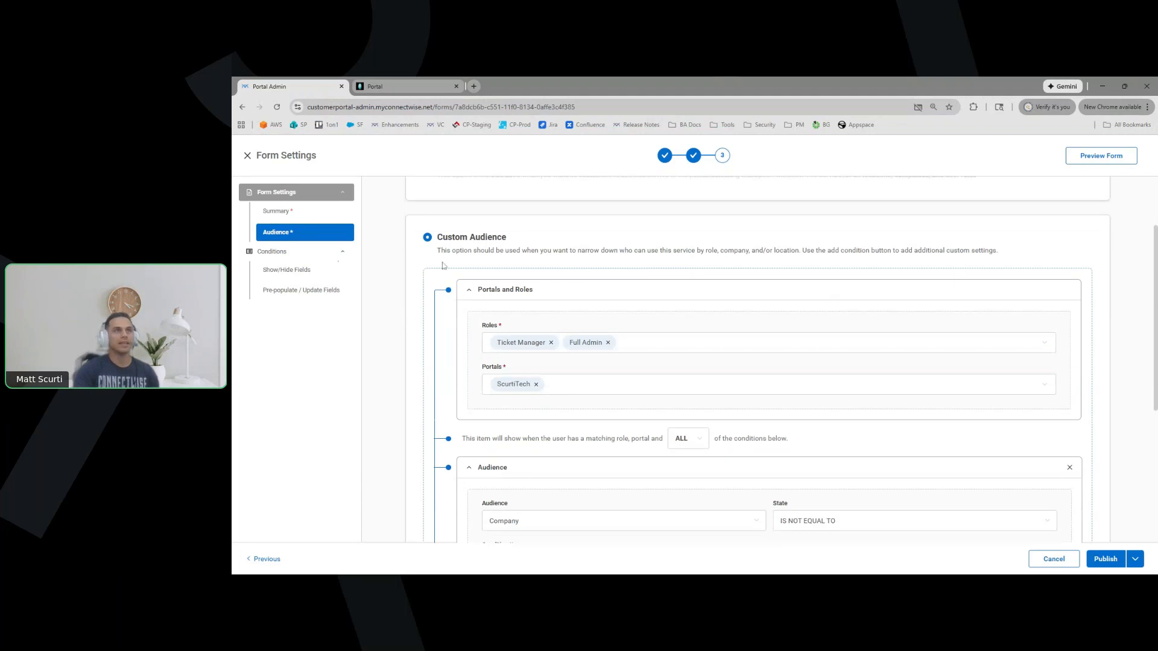
{"action": "scroll", "coordinate": [398, 330], "scroll_direction": "down", "scroll_amount": 2}
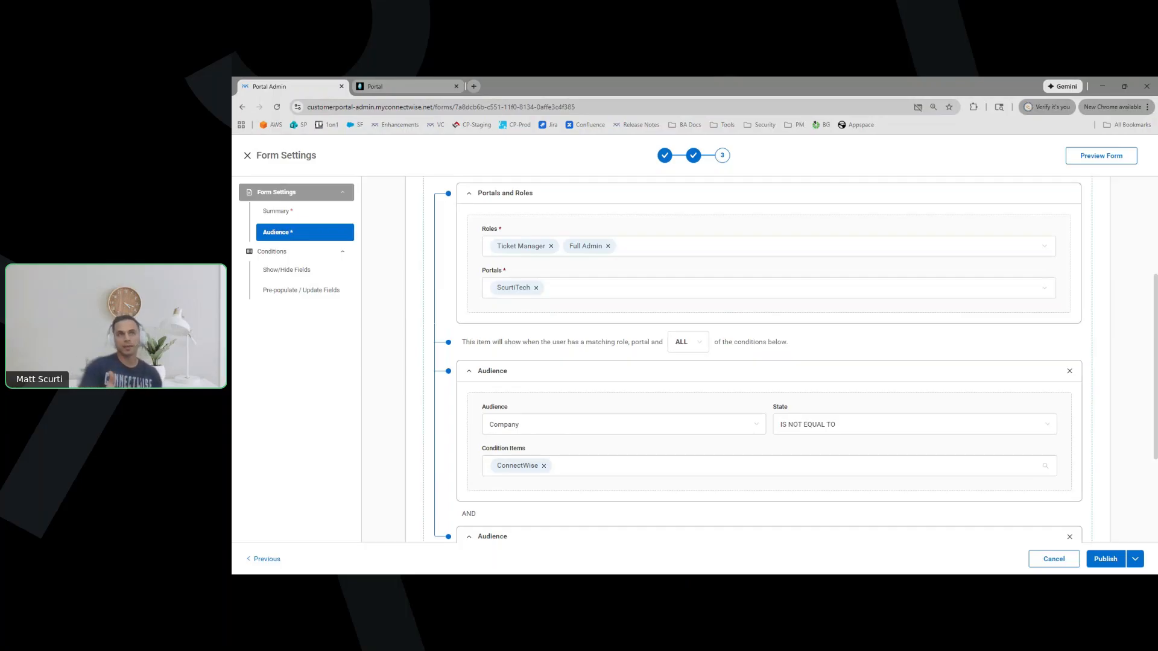
Inspect the Roles and Portals lists without changing them, then scroll to the company and location conditions
{"action": "left_click", "coordinate": [675, 246]}
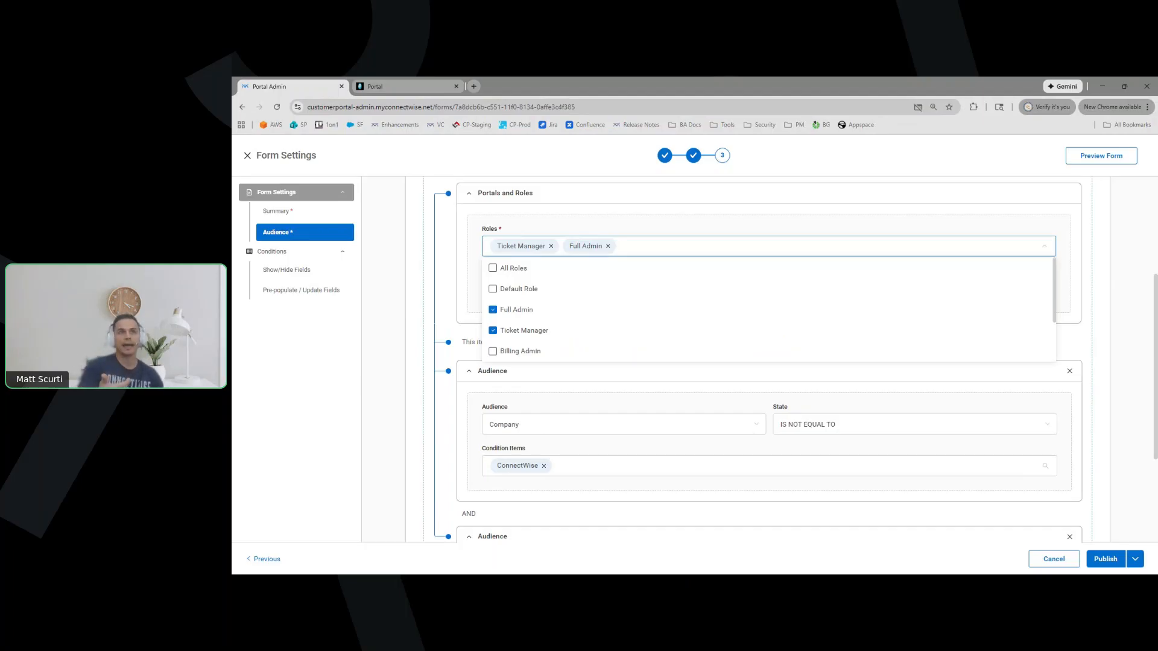
{"action": "scroll", "coordinate": [526, 299], "scroll_direction": "down", "scroll_amount": 1}
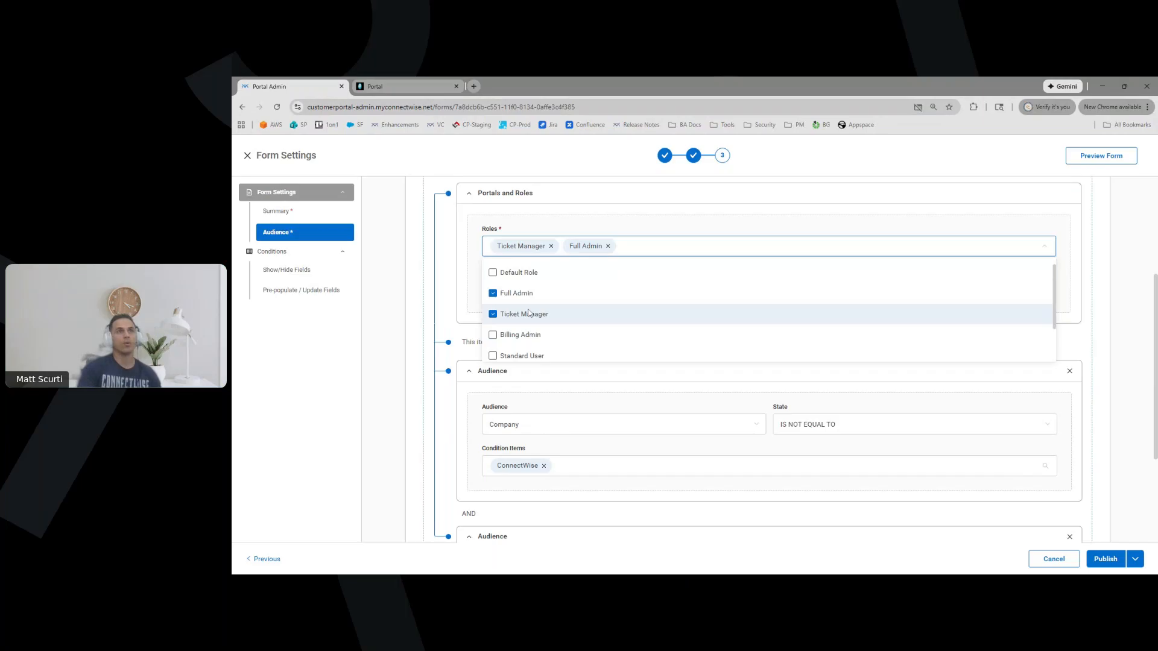
{"action": "scroll", "coordinate": [531, 328], "scroll_direction": "up", "scroll_amount": 1}
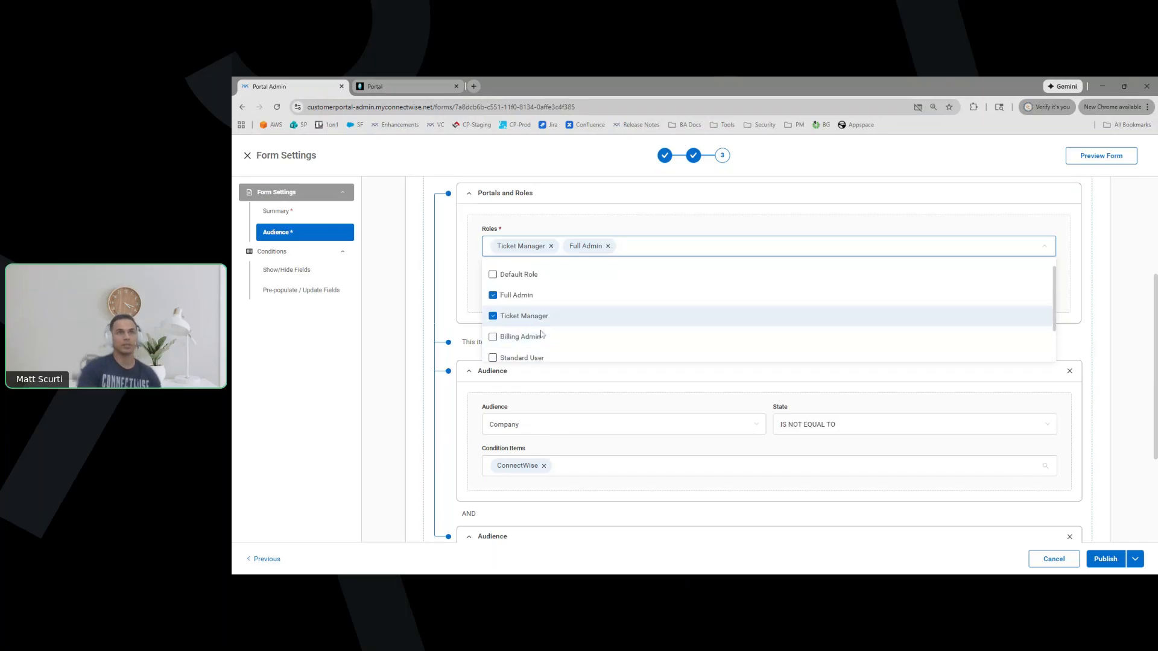
{"action": "left_click", "coordinate": [417, 281]}
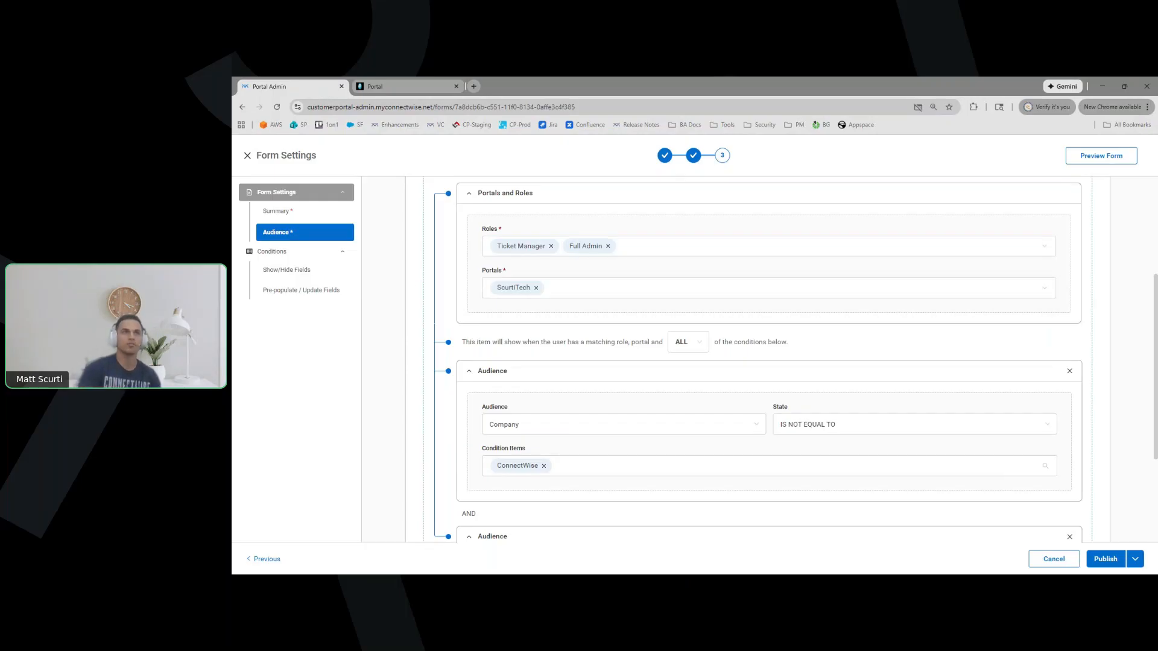
{"action": "left_click", "coordinate": [586, 296]}
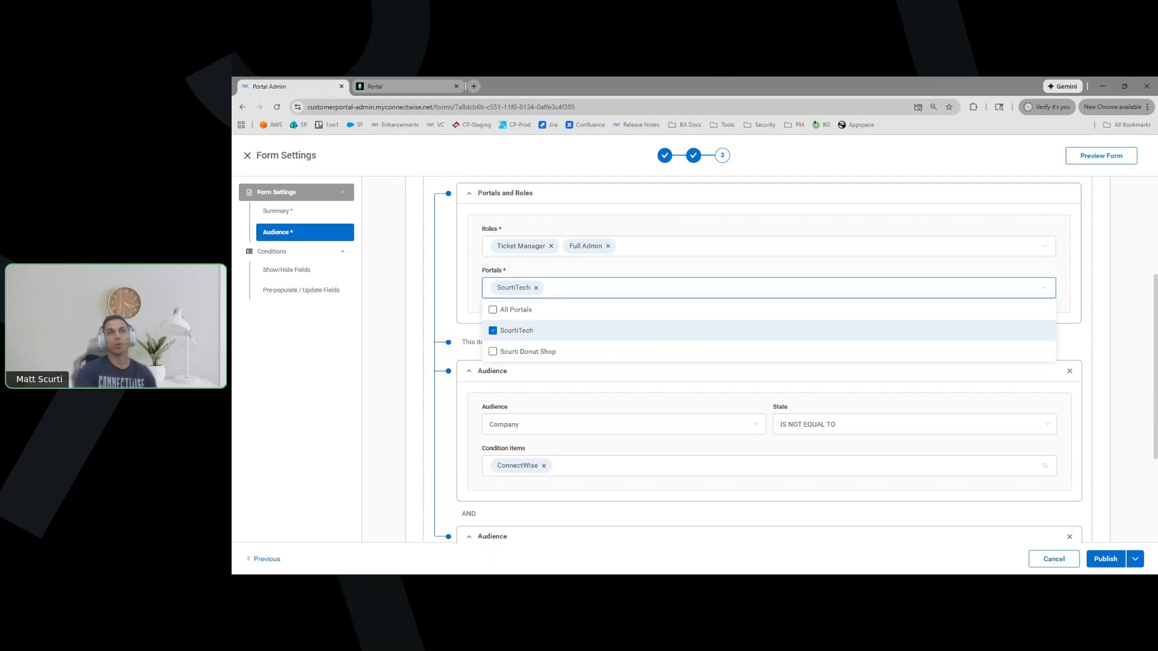
{"action": "left_click", "coordinate": [440, 293]}
{"action": "scroll", "coordinate": [440, 295], "scroll_direction": "down", "scroll_amount": 1}
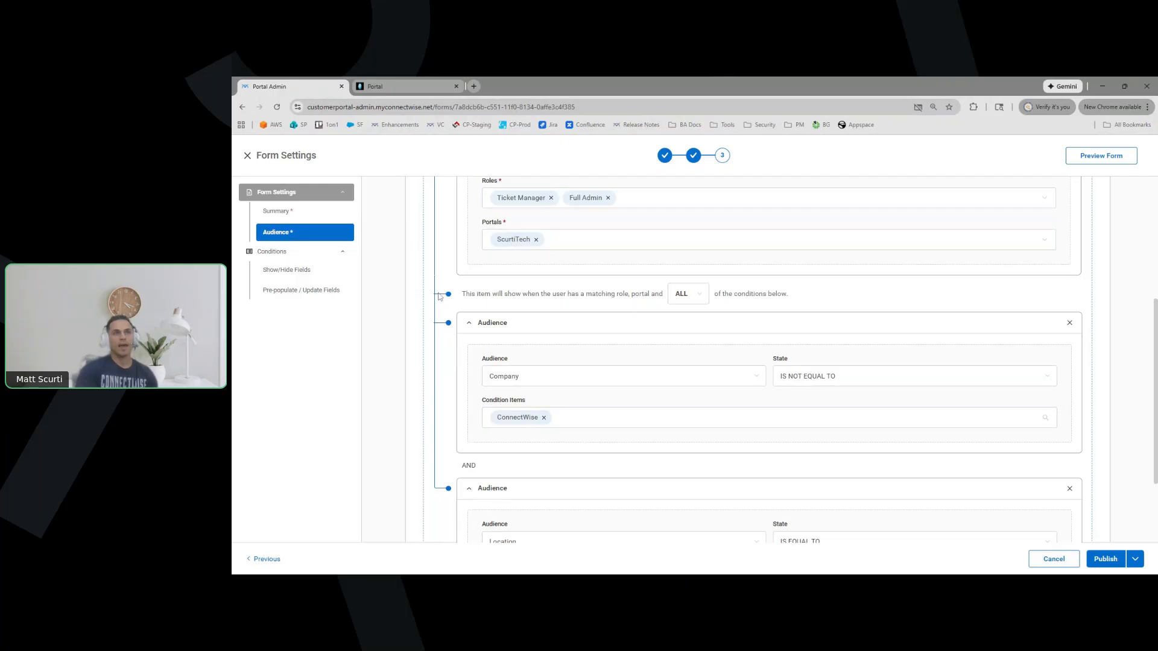
{"action": "scroll", "coordinate": [439, 296], "scroll_direction": "down", "scroll_amount": 2}
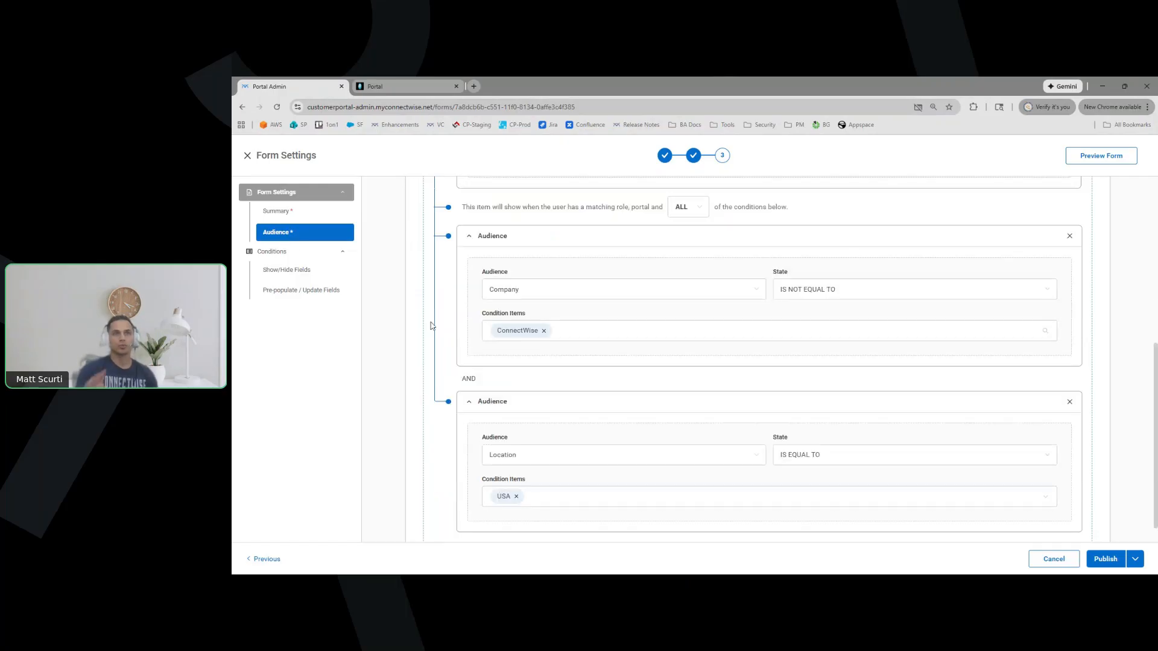
{"action": "scroll", "coordinate": [432, 326], "scroll_direction": "down", "scroll_amount": 1}
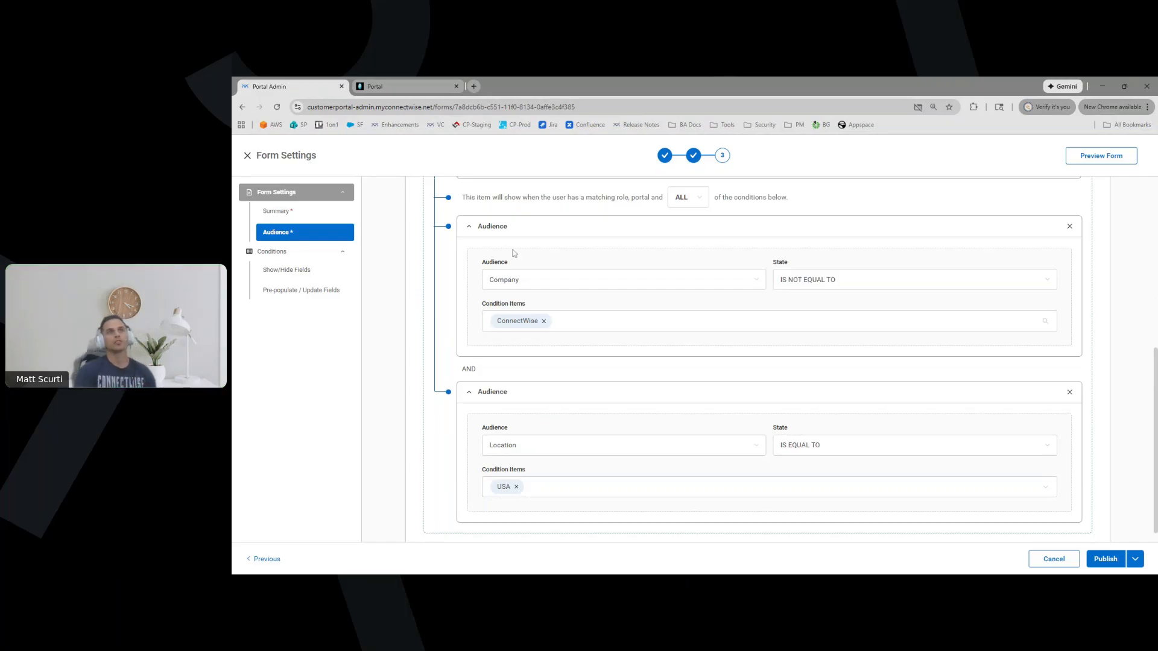
{"action": "left_click", "coordinate": [557, 279]}
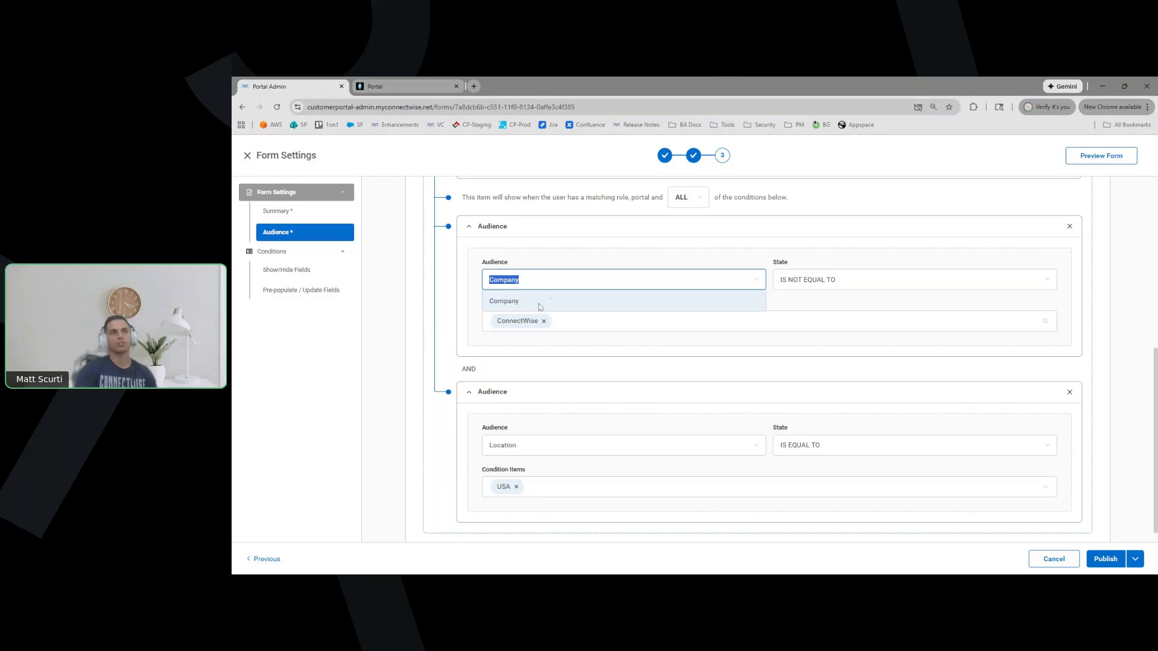
{"action": "left_click", "coordinate": [569, 264]}
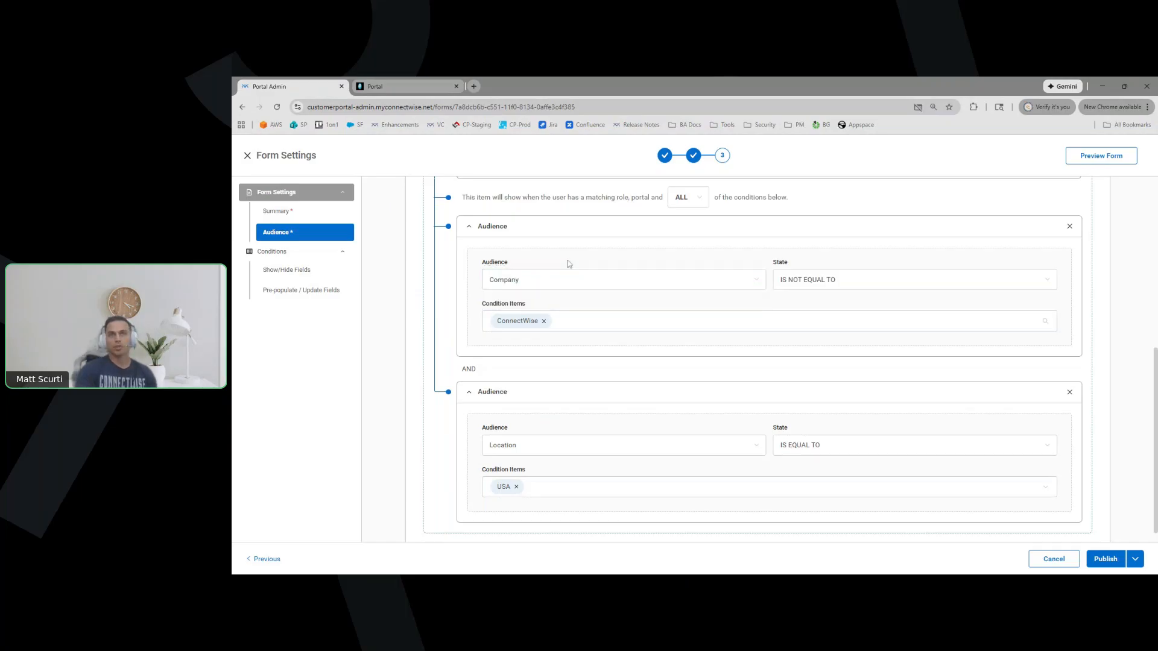
{"action": "left_click", "coordinate": [569, 274]}
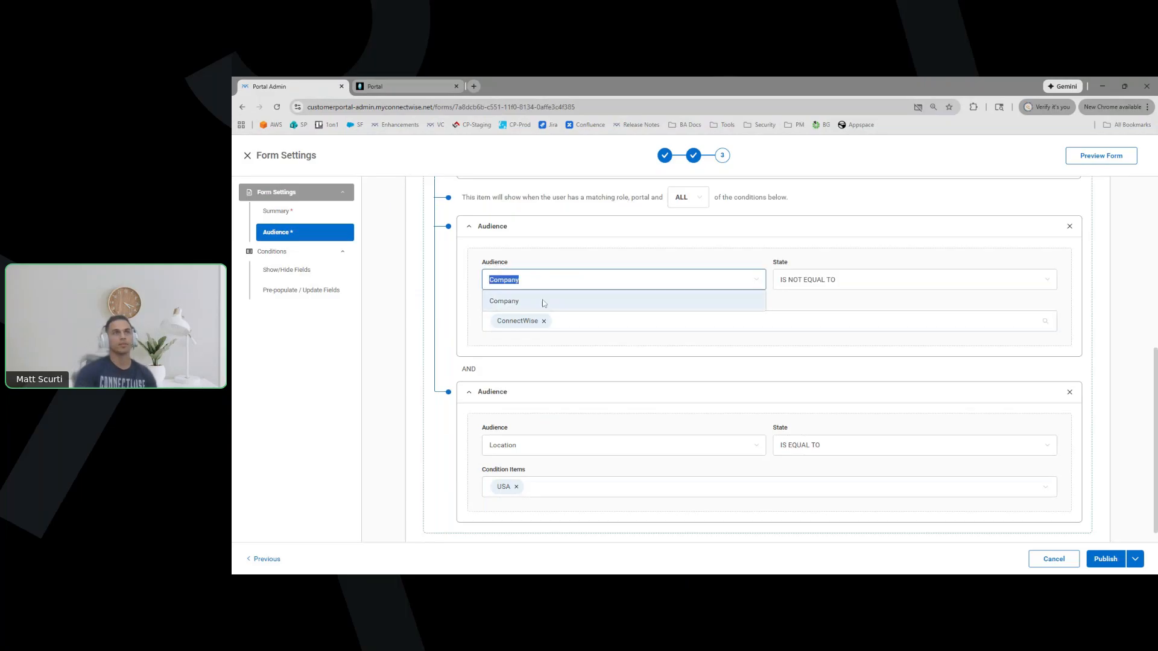
{"action": "left_click", "coordinate": [904, 281]}
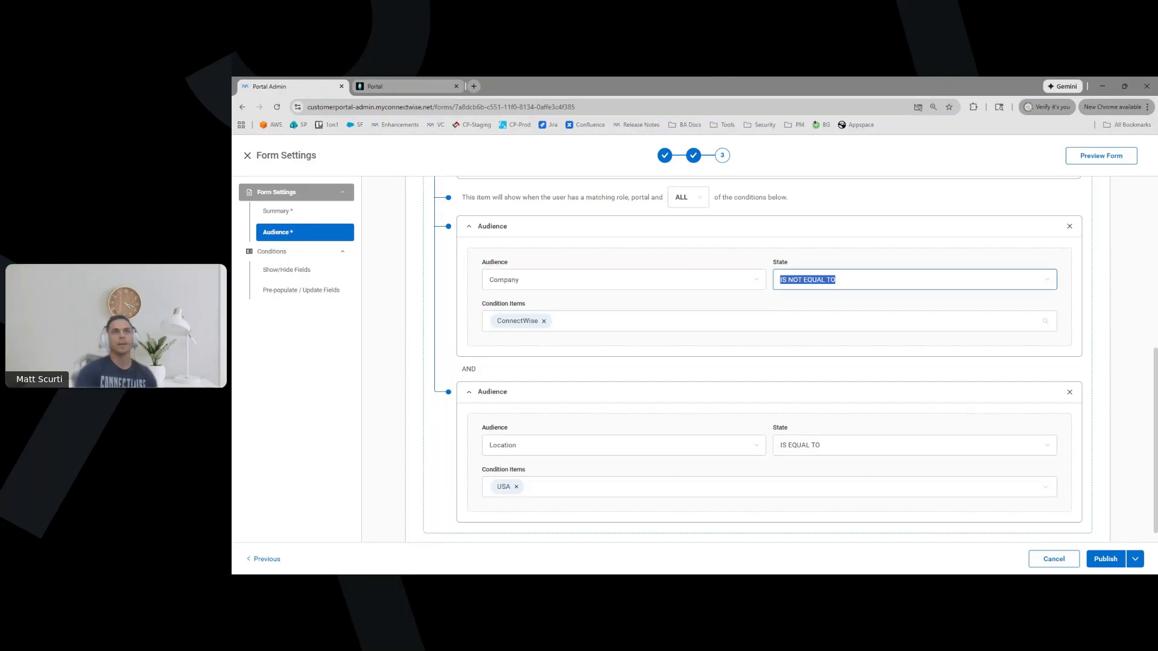
{"action": "left_click", "coordinate": [845, 320]}
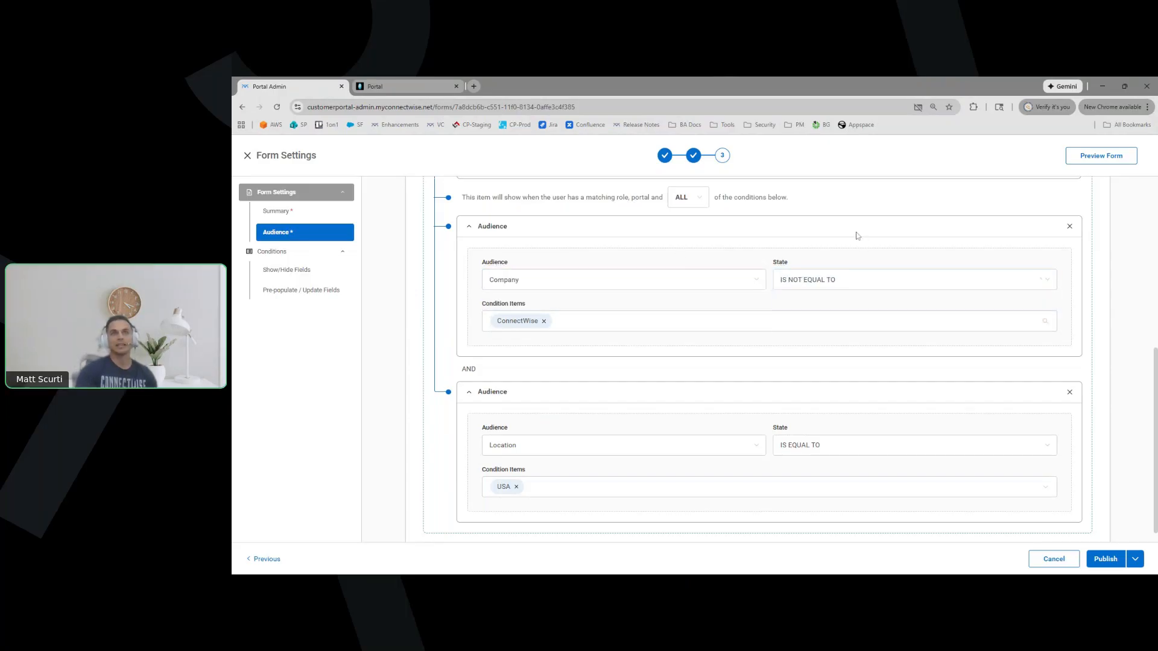
{"action": "left_click", "coordinate": [572, 329]}
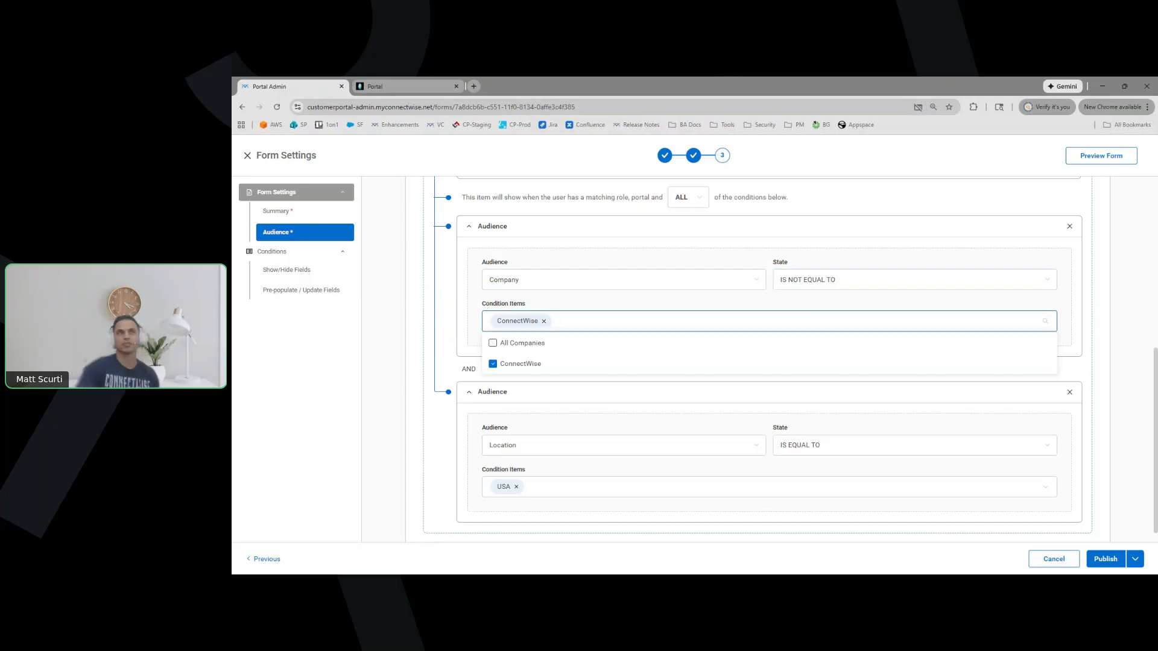
{"action": "left_click", "coordinate": [427, 290]}
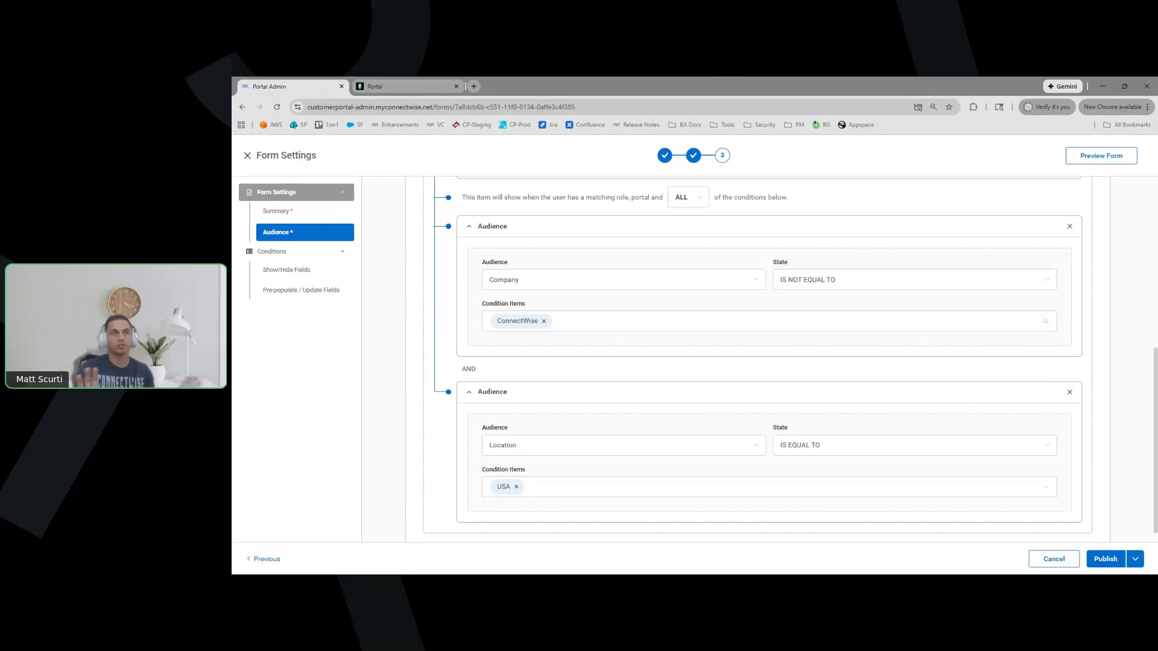
{"action": "scroll", "coordinate": [469, 380], "scroll_direction": "down", "scroll_amount": 1}
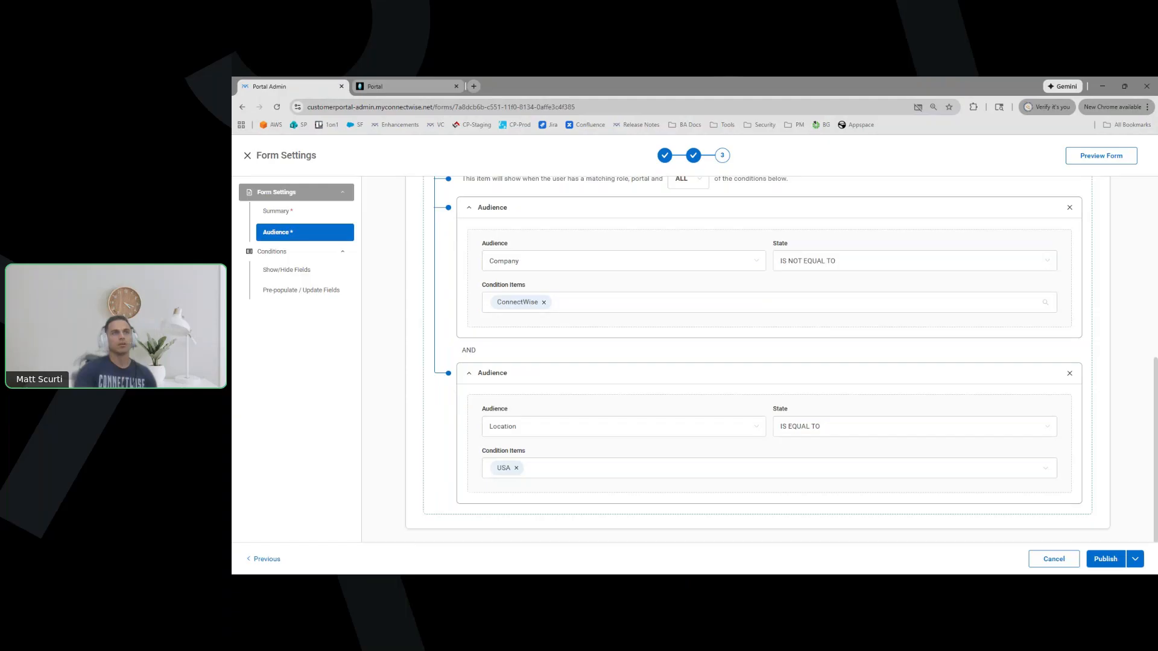
Keep the second audience condition as Location IS EQUAL TO
{"action": "key", "text": "Tab"}
{"action": "key", "text": "Tab"}
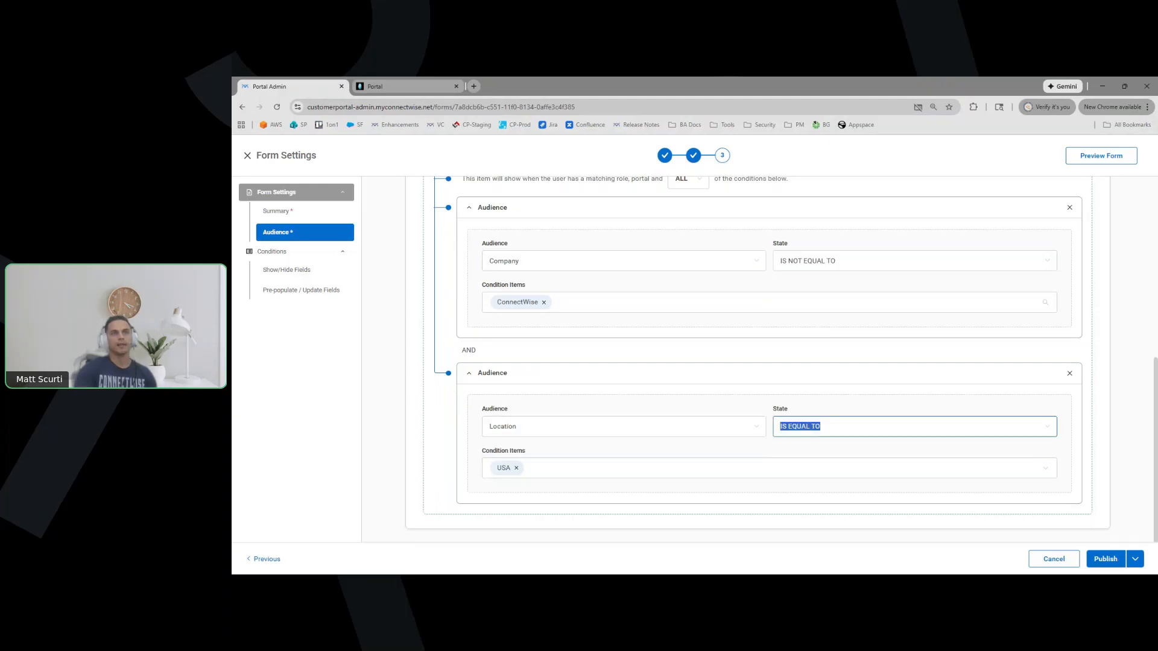
{"action": "key", "text": "Down"}
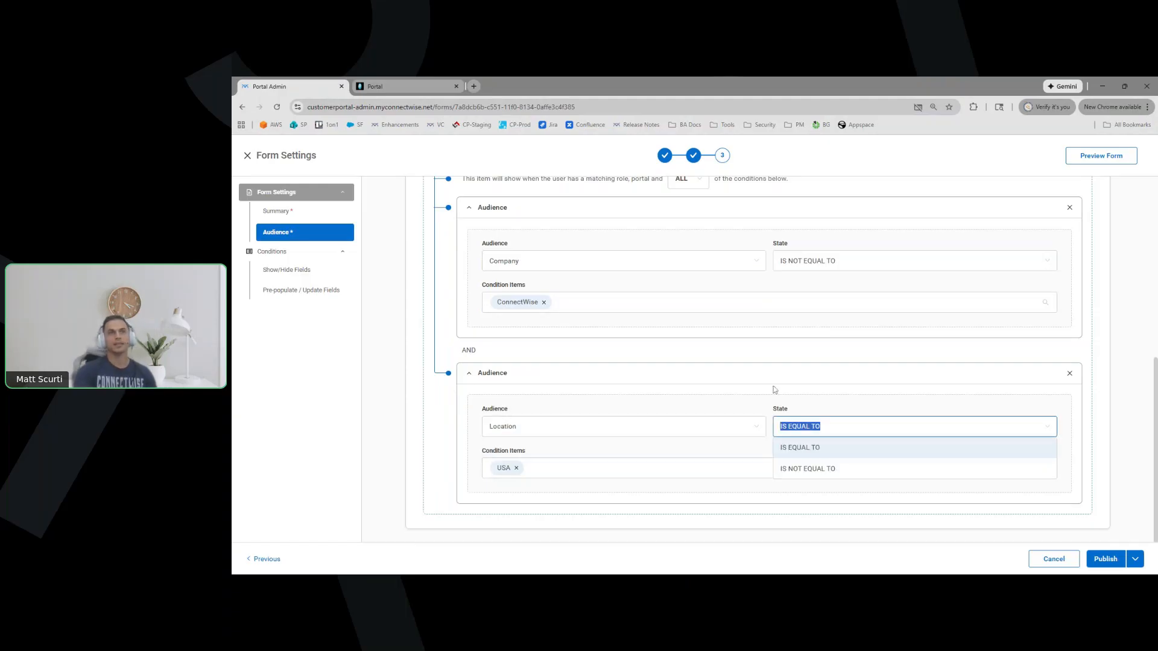
{"action": "key", "text": "Return"}
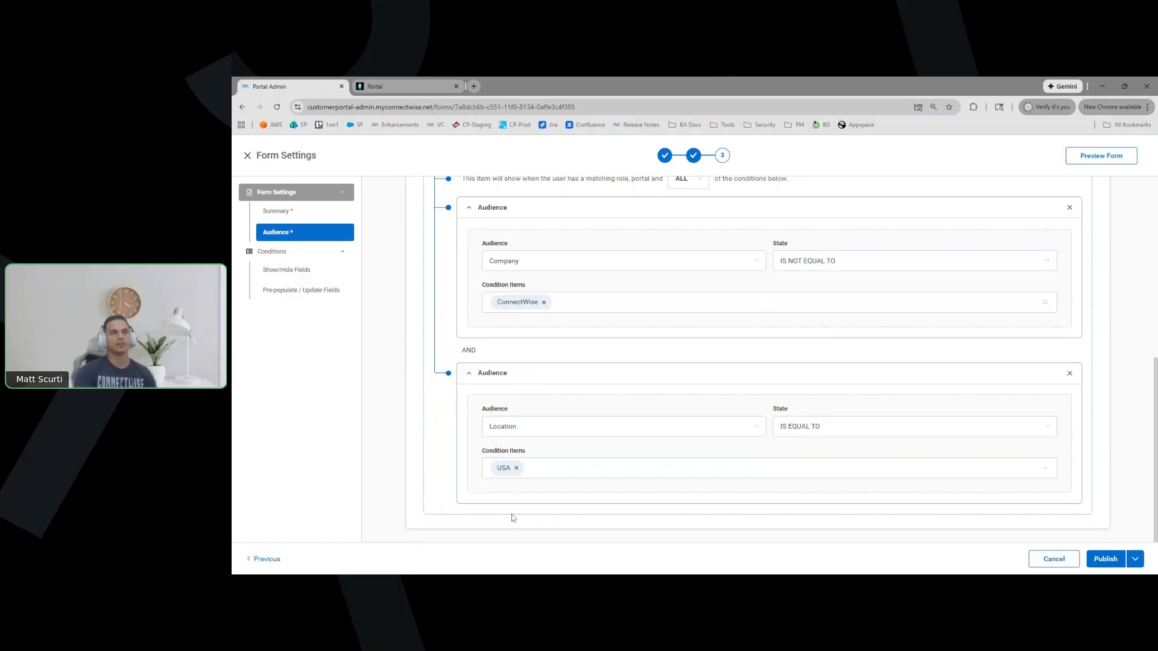
{"action": "key", "text": "shift+Tab"}
{"action": "key", "text": "Down"}
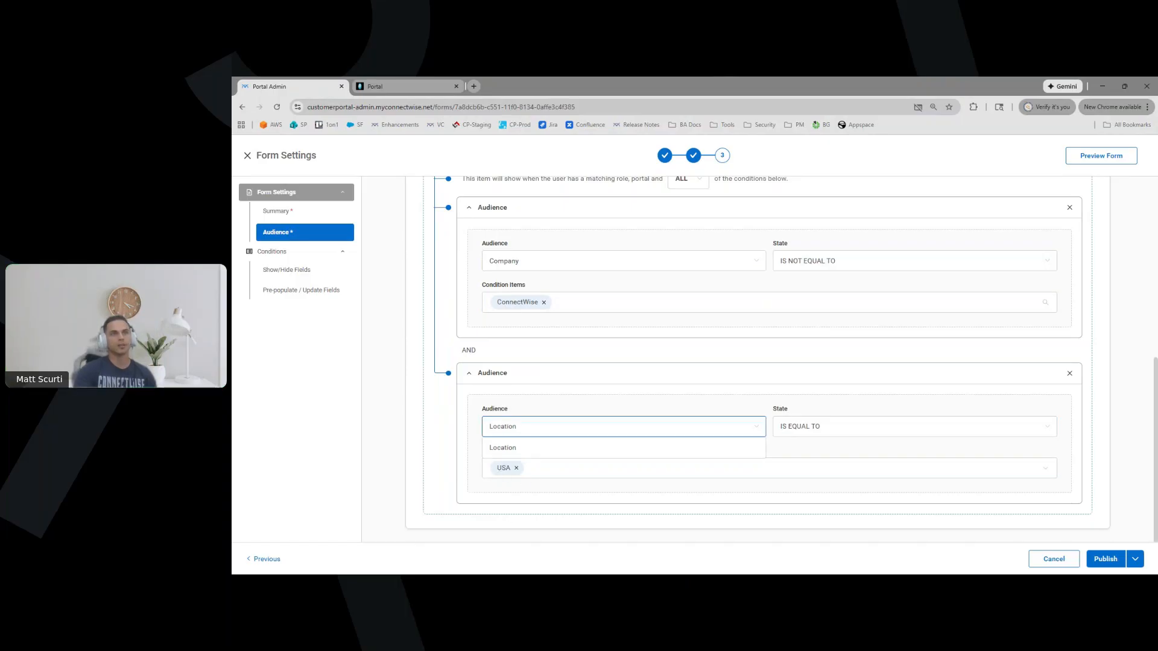
{"action": "key", "text": "Tab"}
{"action": "key", "text": "Down"}
Add Tampa and Miami to the condition's matched locations alongside USA
{"action": "left_click", "coordinate": [572, 451]}
{"action": "left_click", "coordinate": [566, 467]}
{"action": "scroll", "coordinate": [541, 426], "scroll_direction": "down", "scroll_amount": 1}
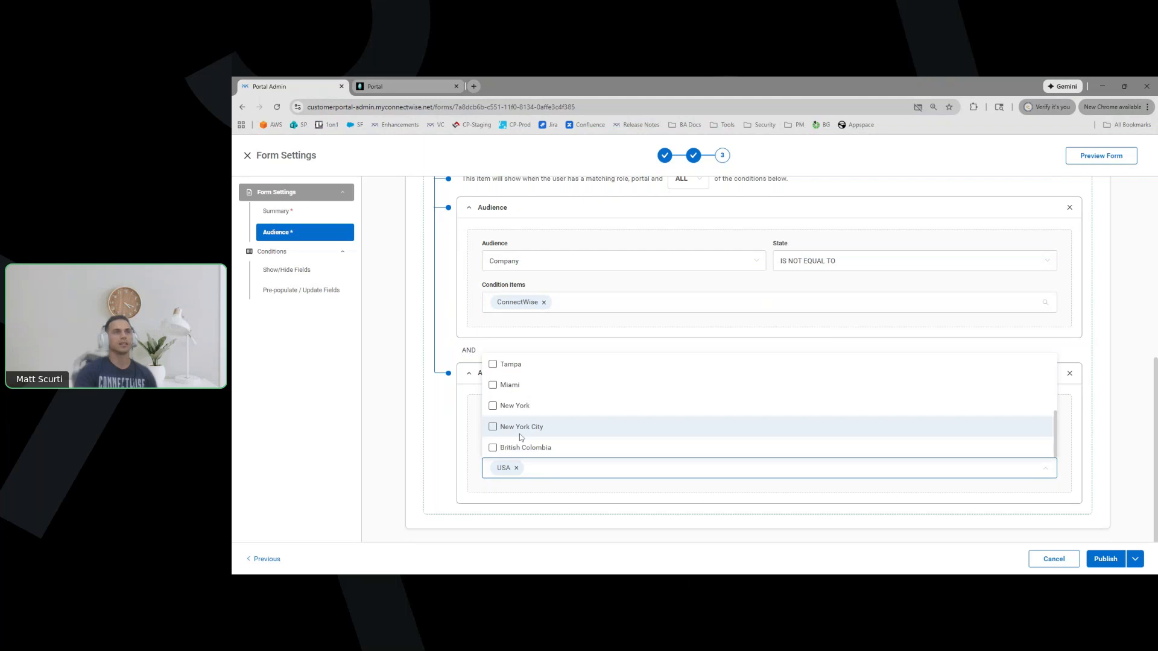
{"action": "scroll", "coordinate": [500, 425], "scroll_direction": "down", "scroll_amount": 2}
{"action": "left_click", "coordinate": [493, 413]}
{"action": "scroll", "coordinate": [494, 421], "scroll_direction": "down", "scroll_amount": 1}
{"action": "left_click", "coordinate": [493, 405]}
{"action": "left_click", "coordinate": [447, 434]}
{"action": "scroll", "coordinate": [450, 458], "scroll_direction": "up", "scroll_amount": 3}
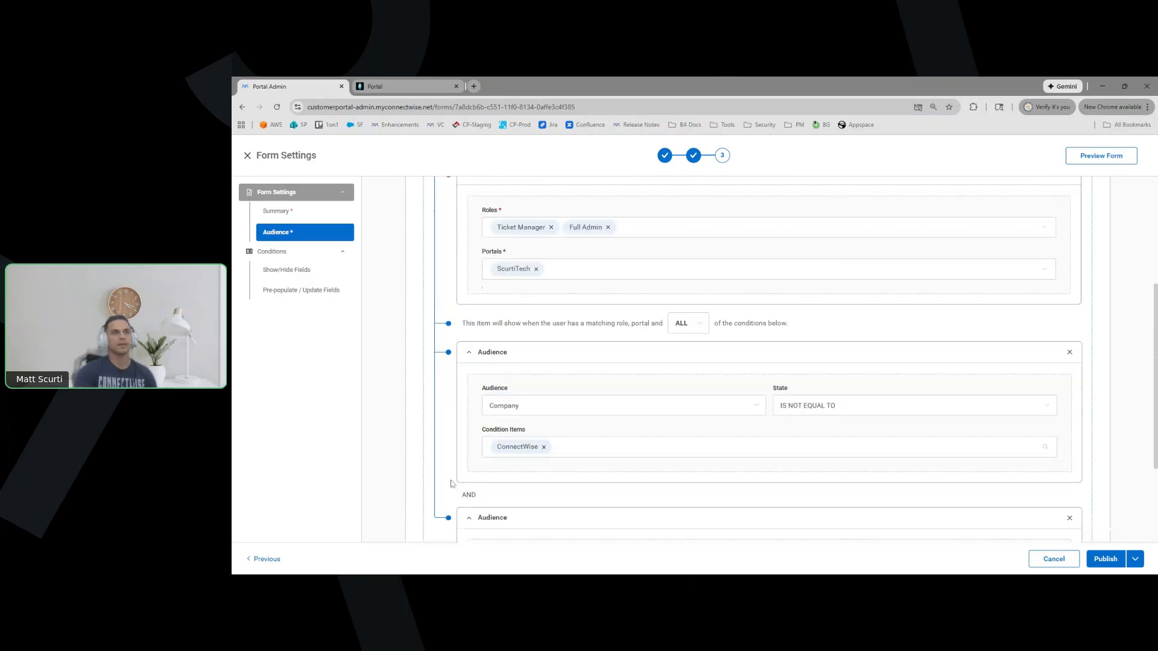
{"action": "scroll", "coordinate": [452, 482], "scroll_direction": "down", "scroll_amount": 3}
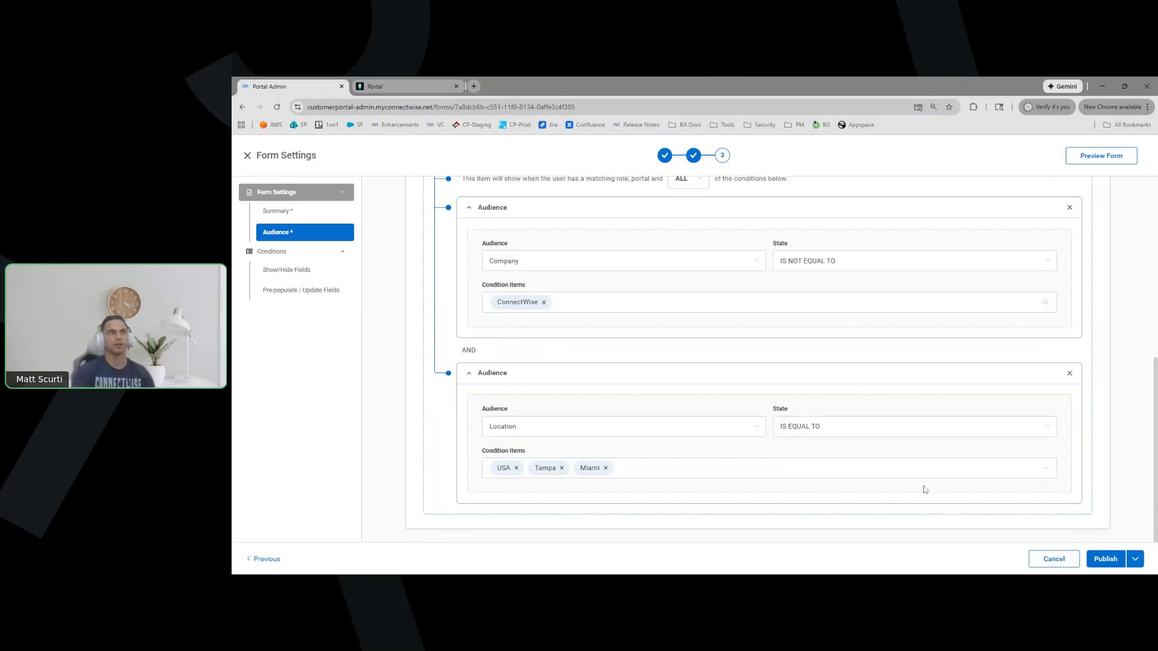
{"action": "scroll", "coordinate": [443, 381], "scroll_direction": "up", "scroll_amount": 2}
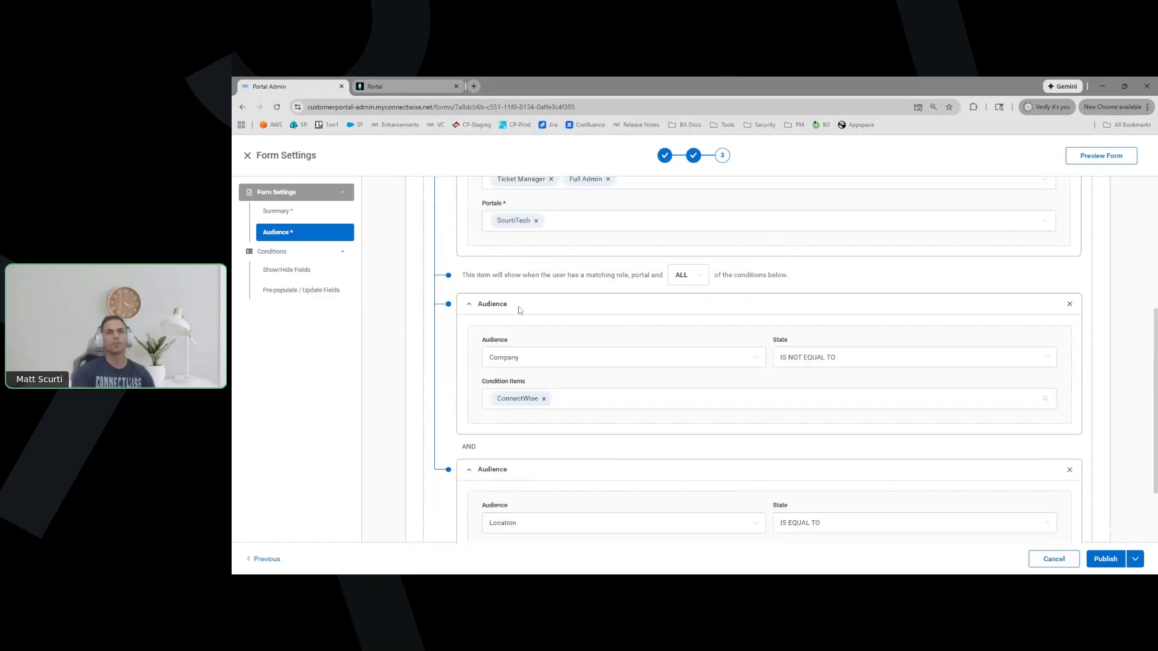
Open the Show/Hide Fields conditions and the Show Model Field rule
{"action": "left_click", "coordinate": [314, 271]}
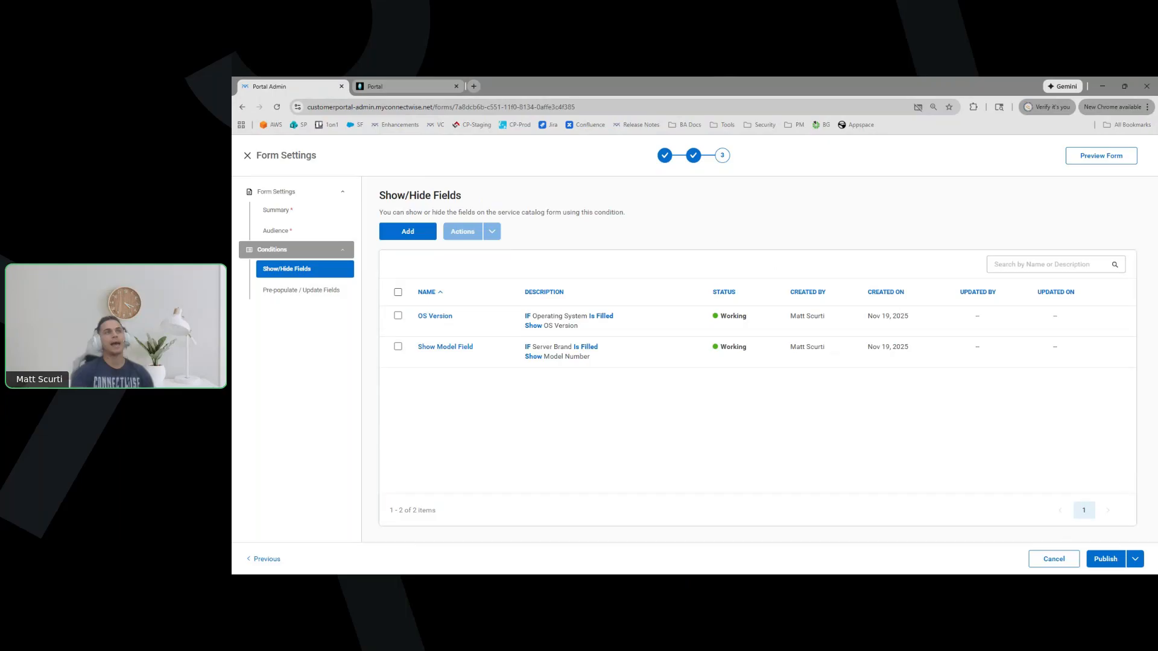
{"action": "left_click", "coordinate": [457, 354]}
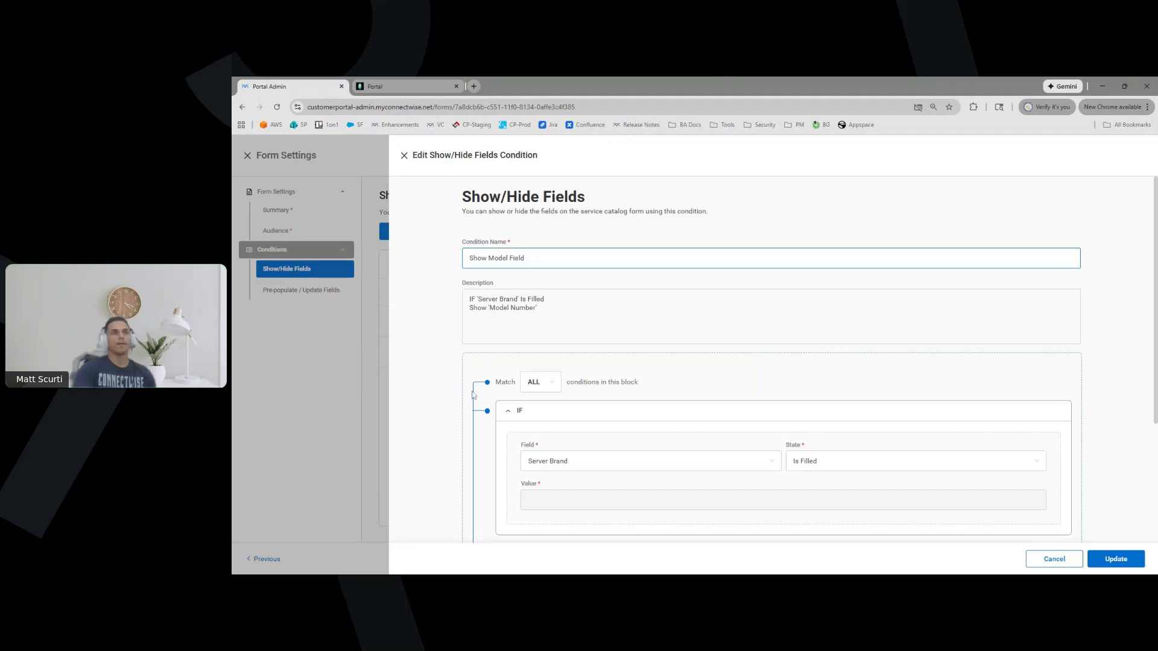
{"action": "scroll", "coordinate": [474, 398], "scroll_direction": "down", "scroll_amount": 3}
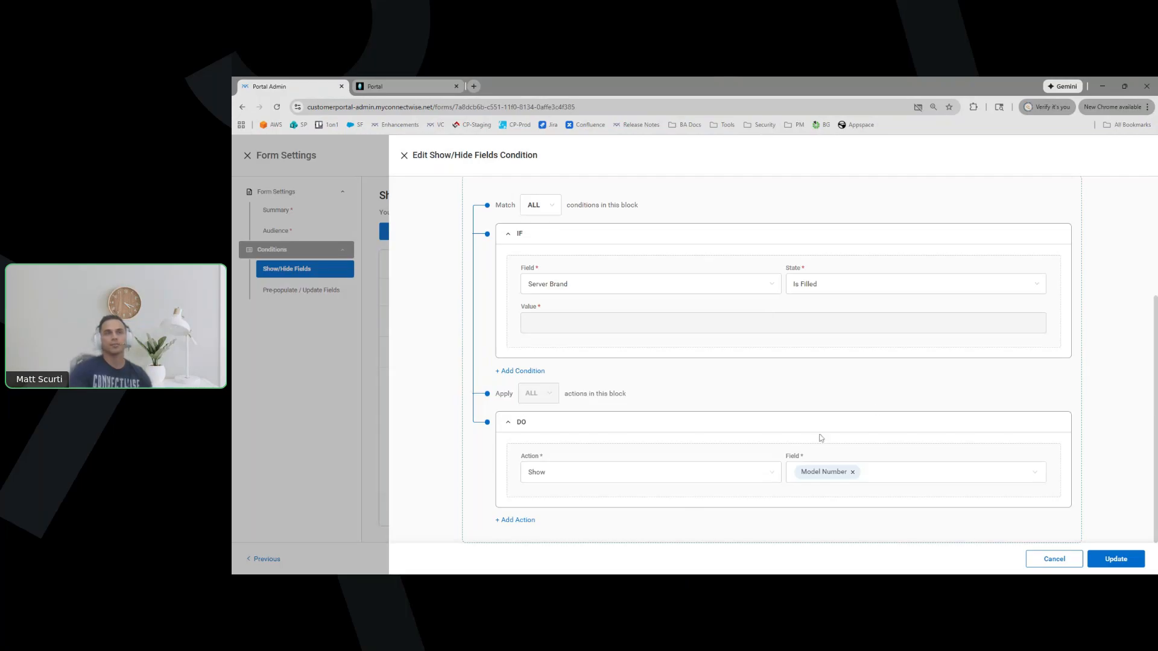
Review the rule's Field list and Is Filled state, then cancel without saving
{"action": "left_click", "coordinate": [546, 284]}
{"action": "scroll", "coordinate": [579, 350], "scroll_direction": "down", "scroll_amount": 3}
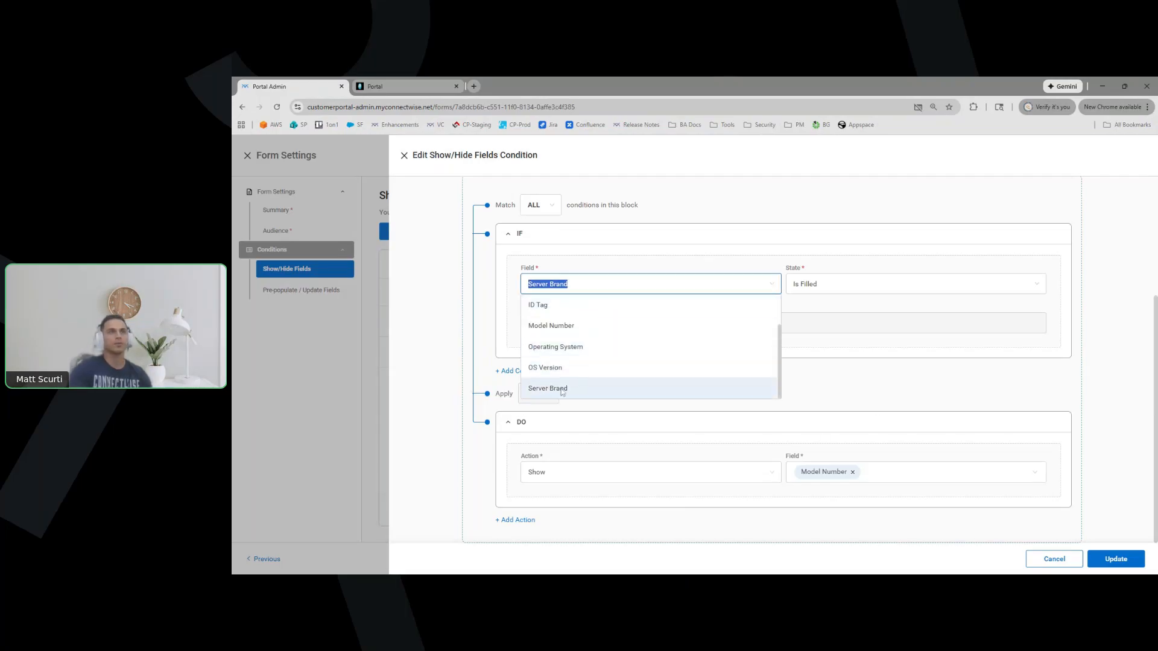
{"action": "scroll", "coordinate": [585, 368], "scroll_direction": "up", "scroll_amount": 2}
{"action": "scroll", "coordinate": [640, 362], "scroll_direction": "down", "scroll_amount": 1}
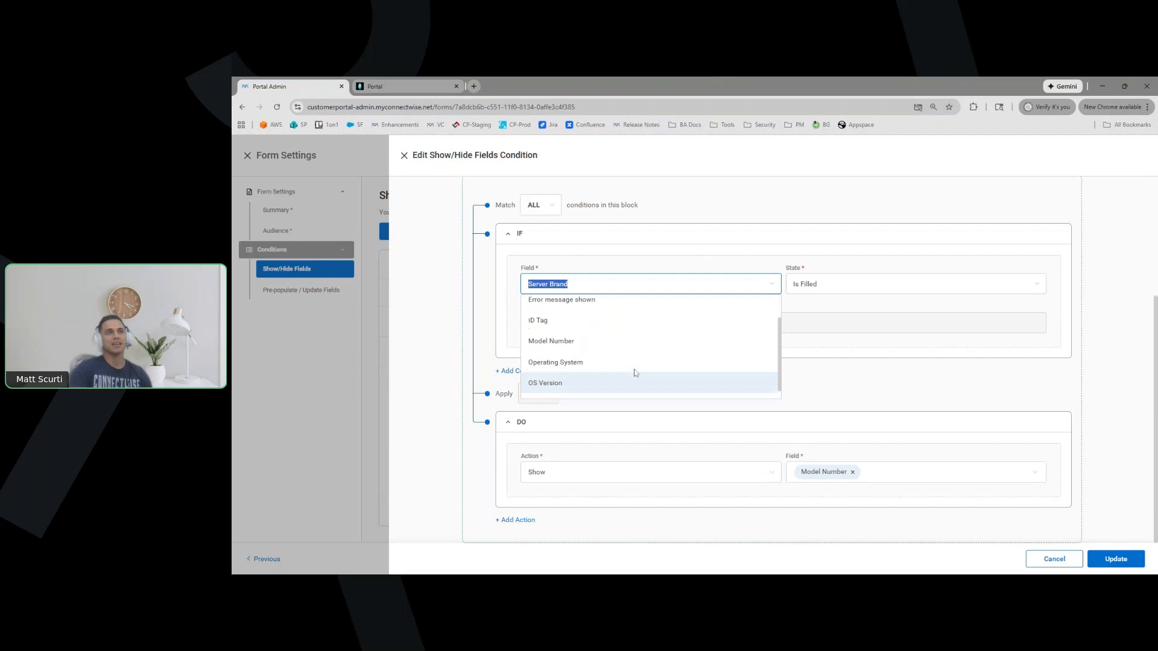
{"action": "scroll", "coordinate": [632, 365], "scroll_direction": "up", "scroll_amount": 1}
{"action": "left_click", "coordinate": [845, 372]}
{"action": "left_click", "coordinate": [896, 284]}
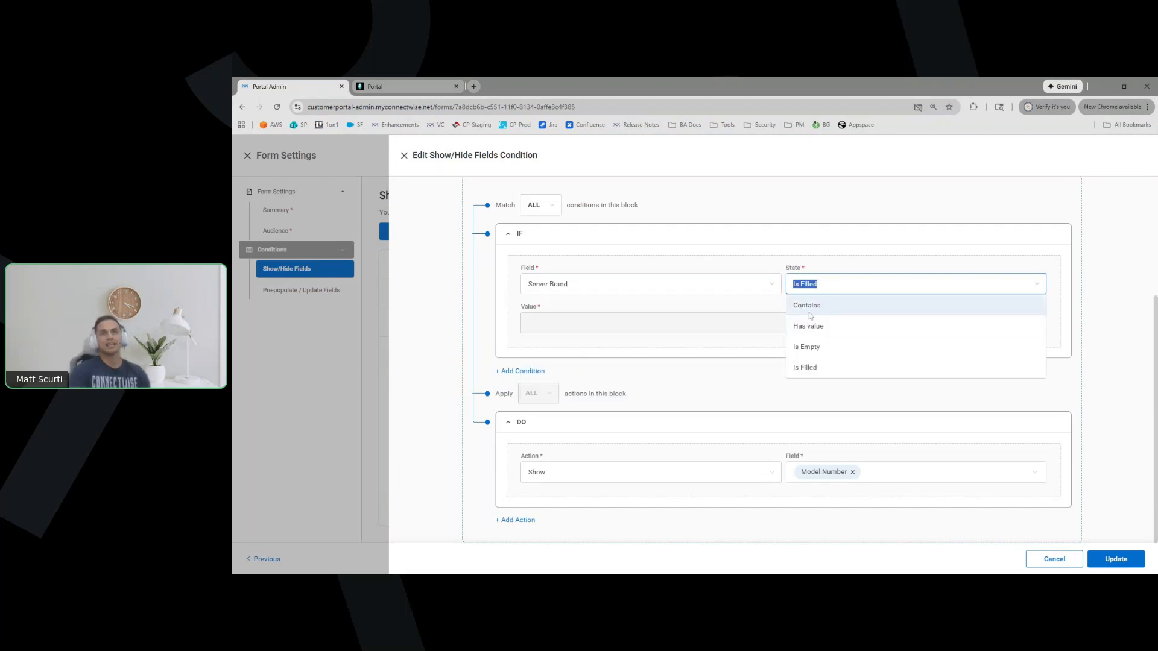
{"action": "left_click", "coordinate": [731, 403]}
{"action": "left_click", "coordinate": [1035, 555]}
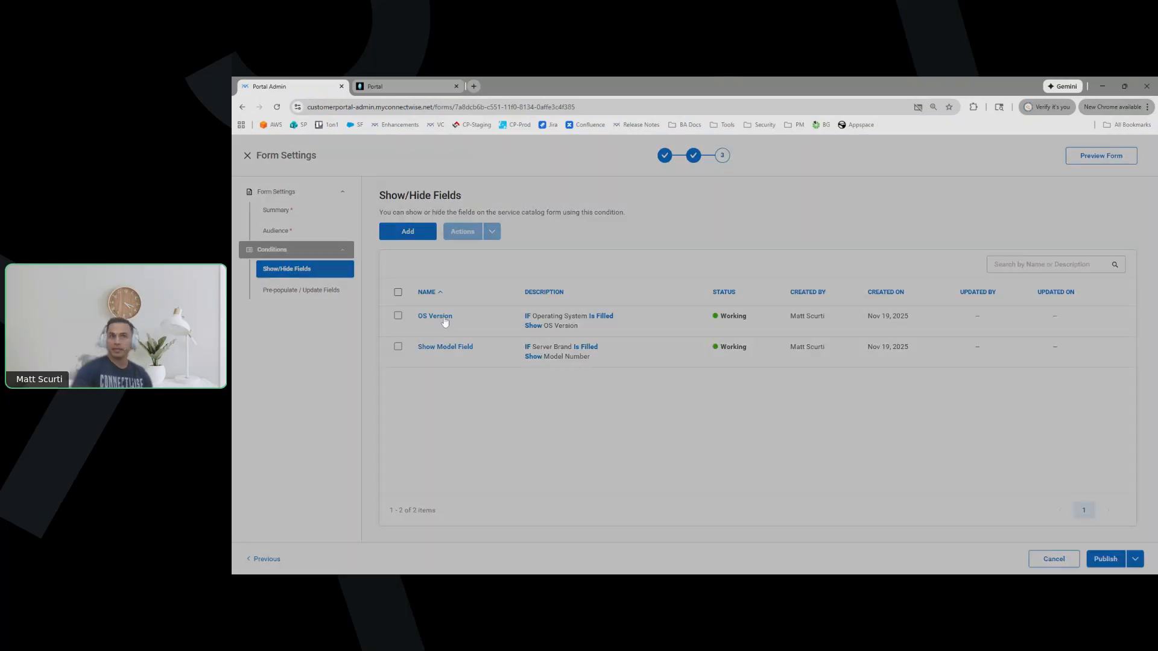
{"action": "left_click", "coordinate": [435, 316]}
{"action": "scroll", "coordinate": [500, 377], "scroll_direction": "down", "scroll_amount": 2}
{"action": "left_click", "coordinate": [868, 364]}
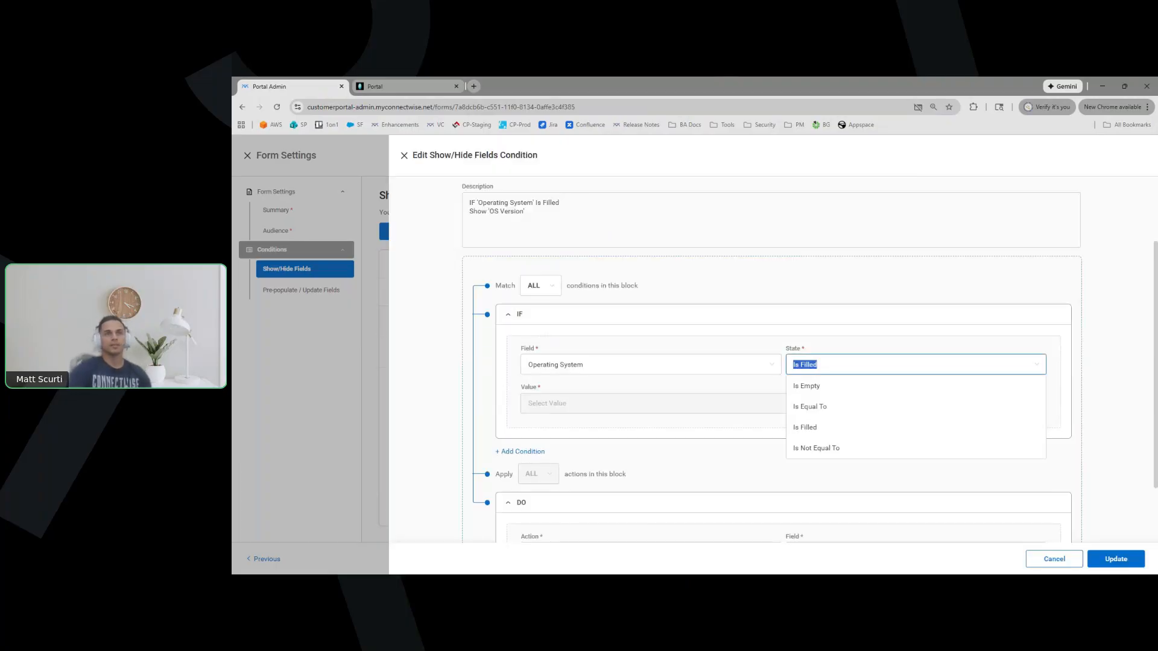
{"action": "left_click", "coordinate": [837, 294]}
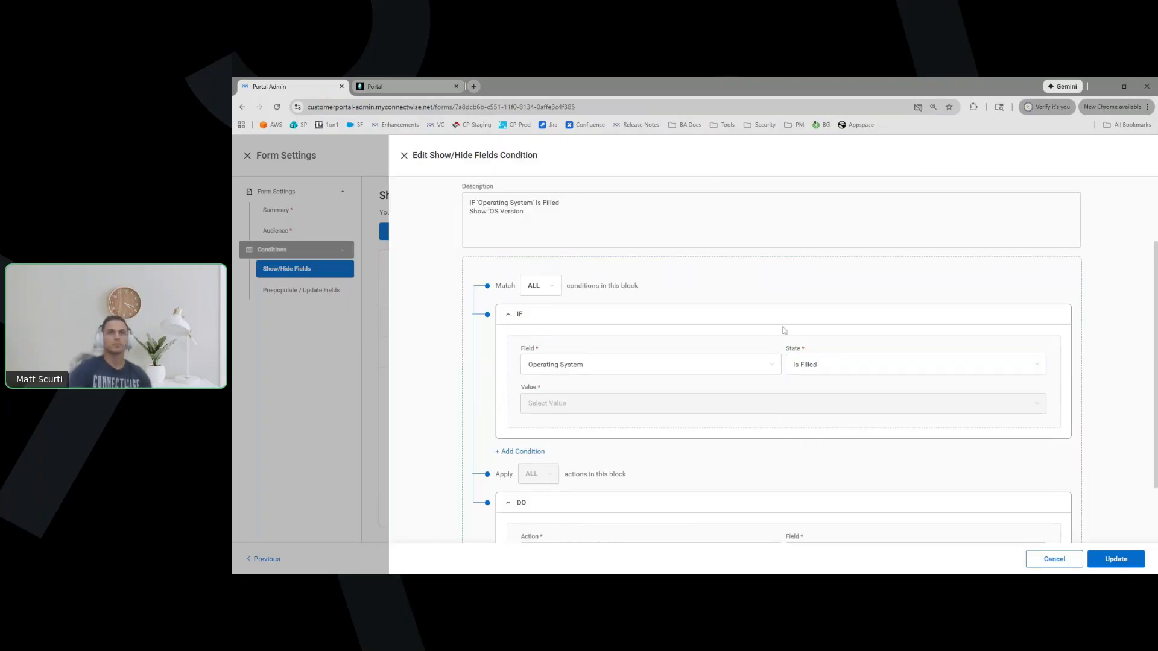
{"action": "scroll", "coordinate": [642, 415], "scroll_direction": "down", "scroll_amount": 2}
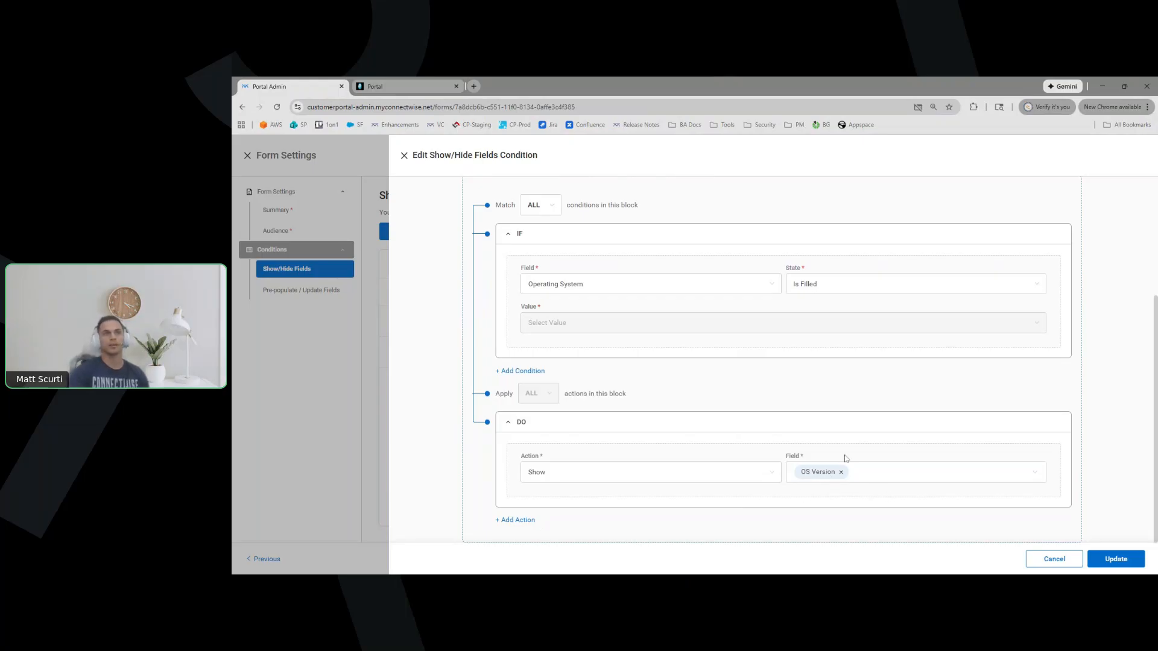
{"action": "left_click", "coordinate": [802, 284]}
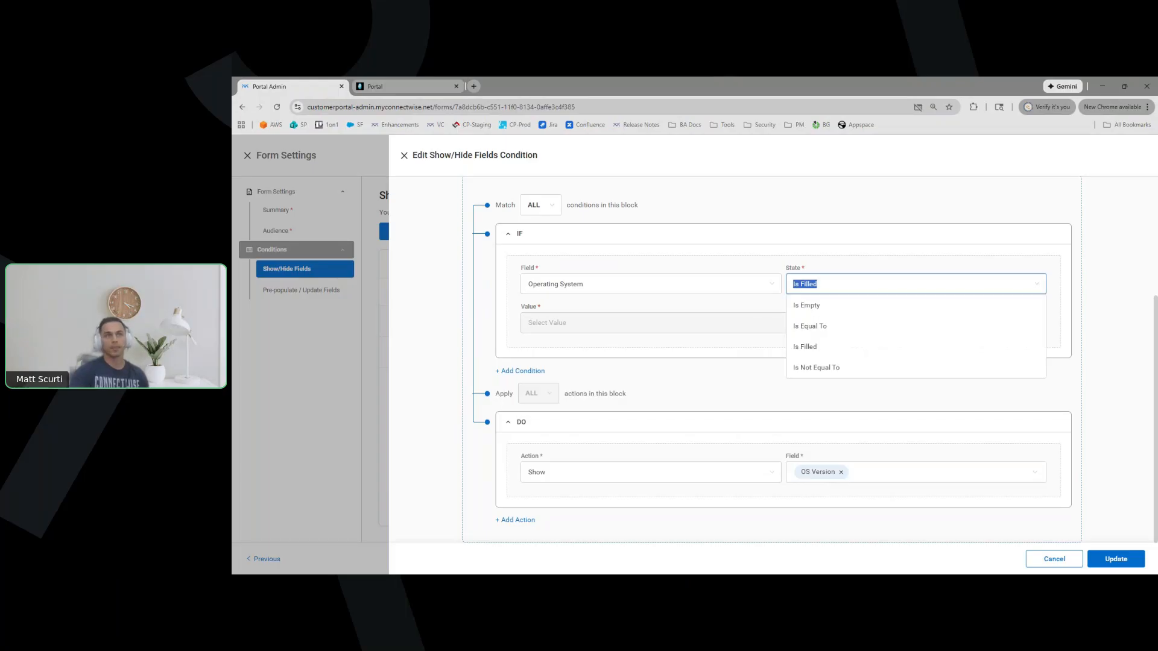
{"action": "left_click", "coordinate": [830, 326]}
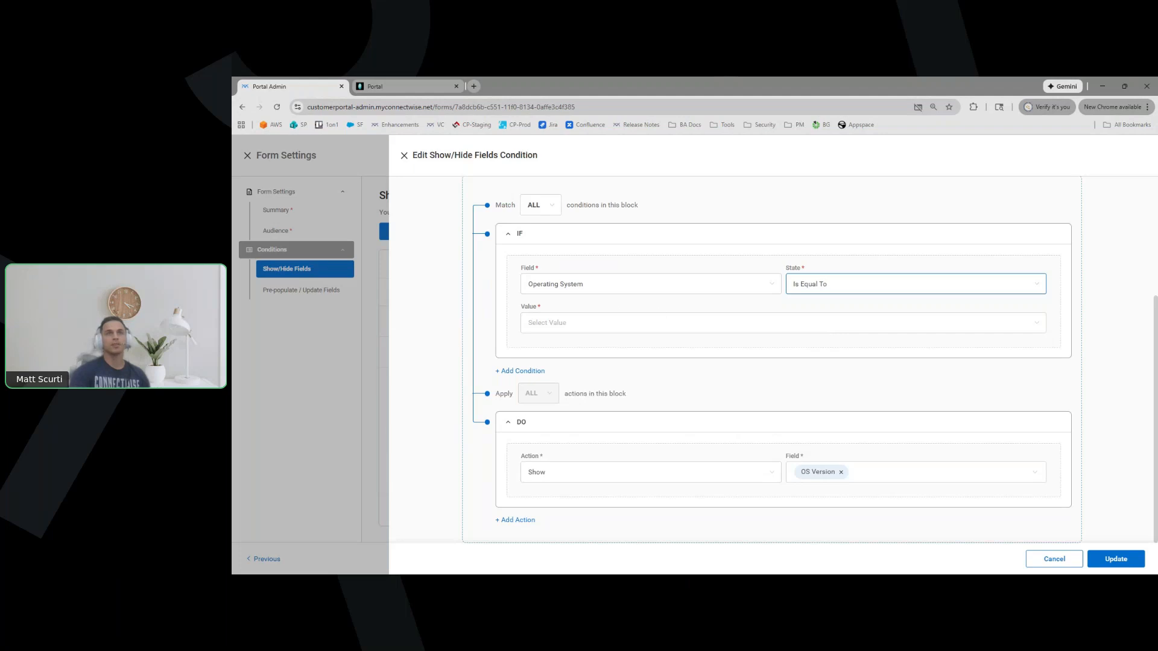
{"action": "left_click", "coordinate": [671, 324]}
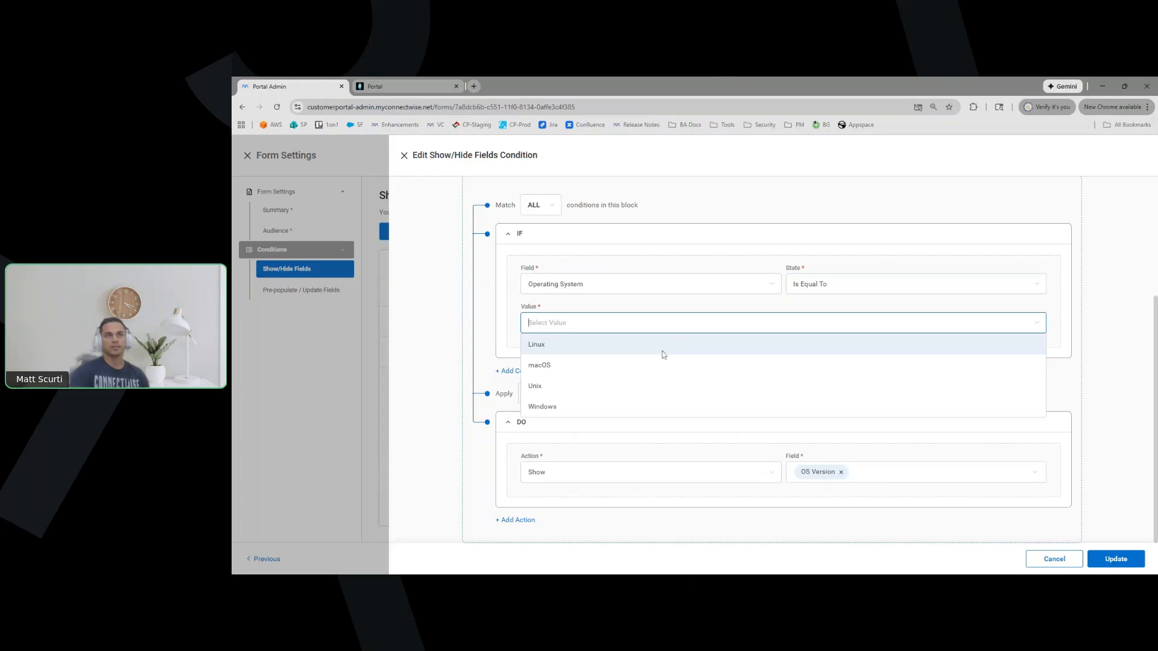
{"action": "left_click", "coordinate": [568, 408]}
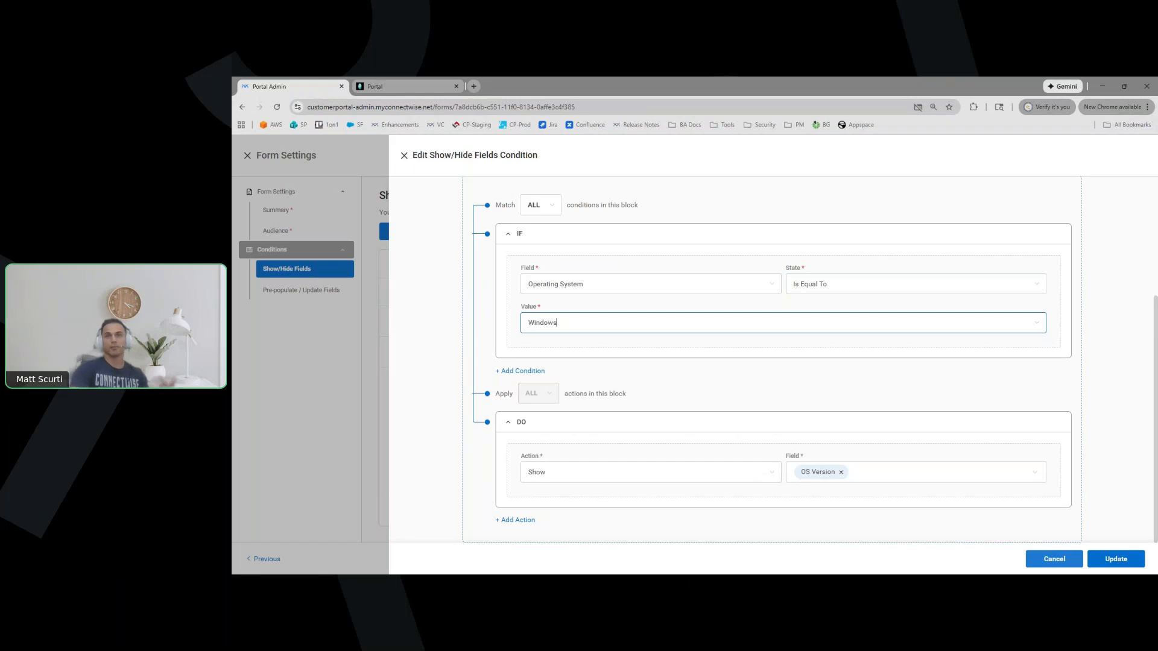
{"action": "left_click", "coordinate": [1054, 559]}
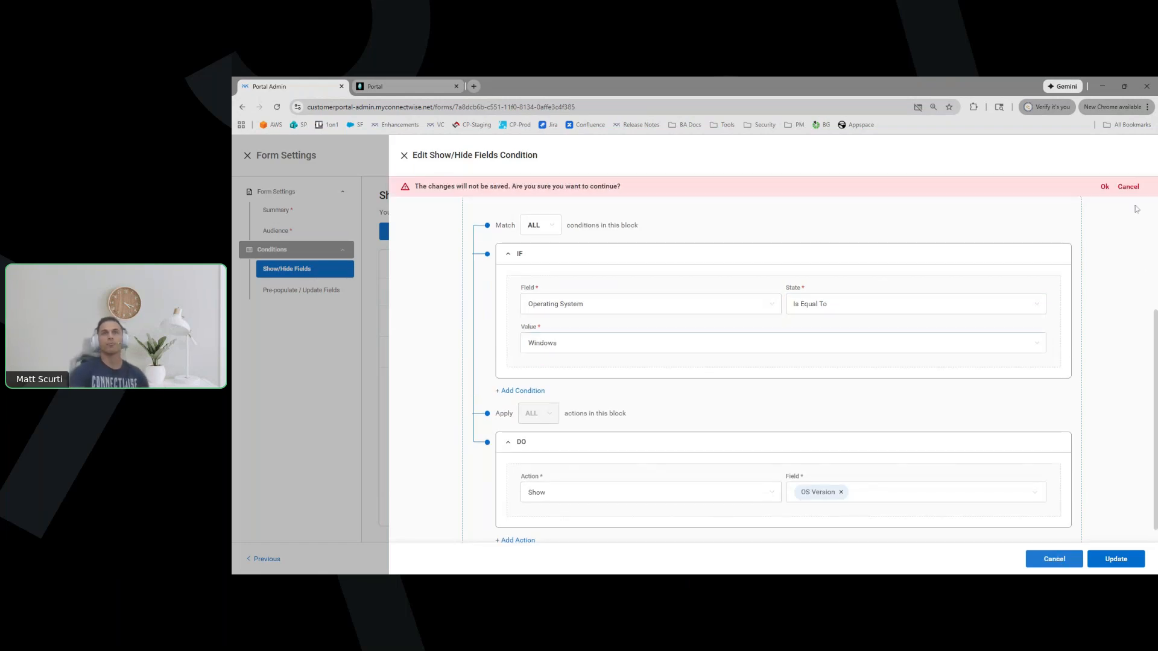
{"action": "left_click", "coordinate": [1130, 188]}
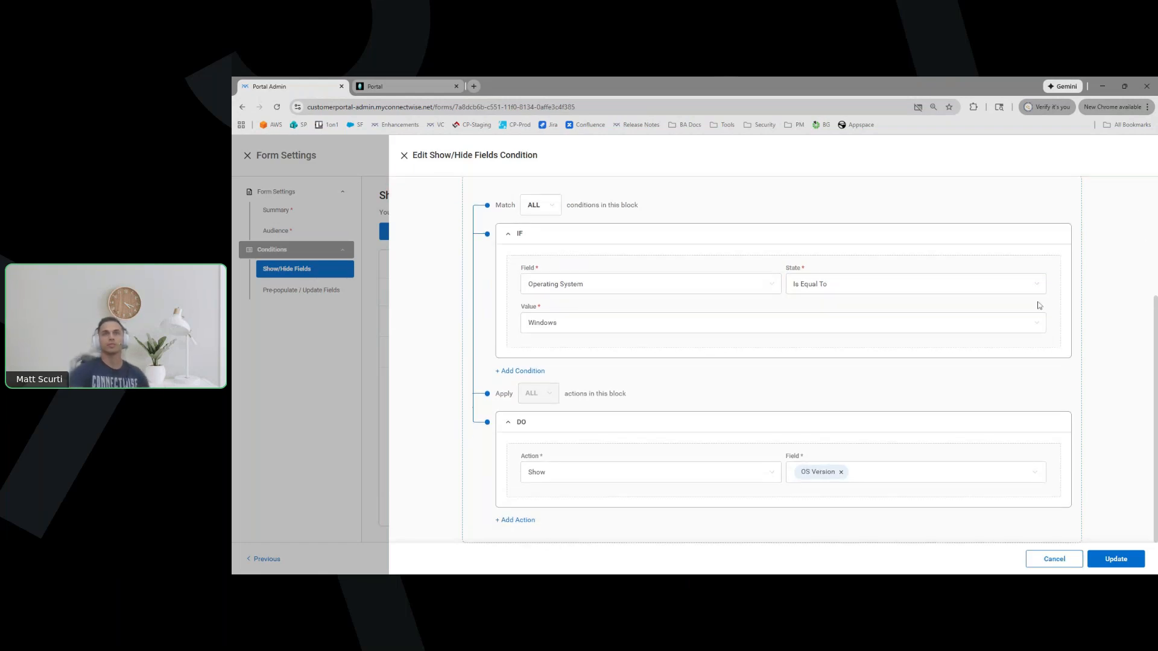
{"action": "left_click", "coordinate": [1054, 559]}
{"action": "left_click", "coordinate": [1098, 190]}
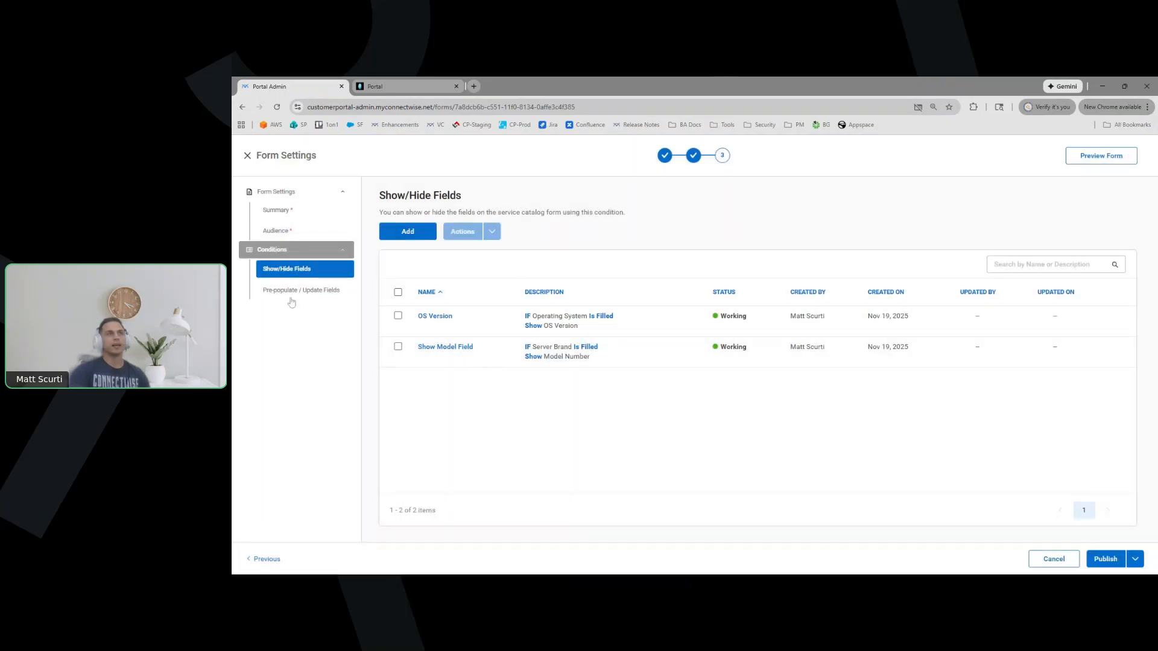
{"action": "left_click", "coordinate": [298, 290]}
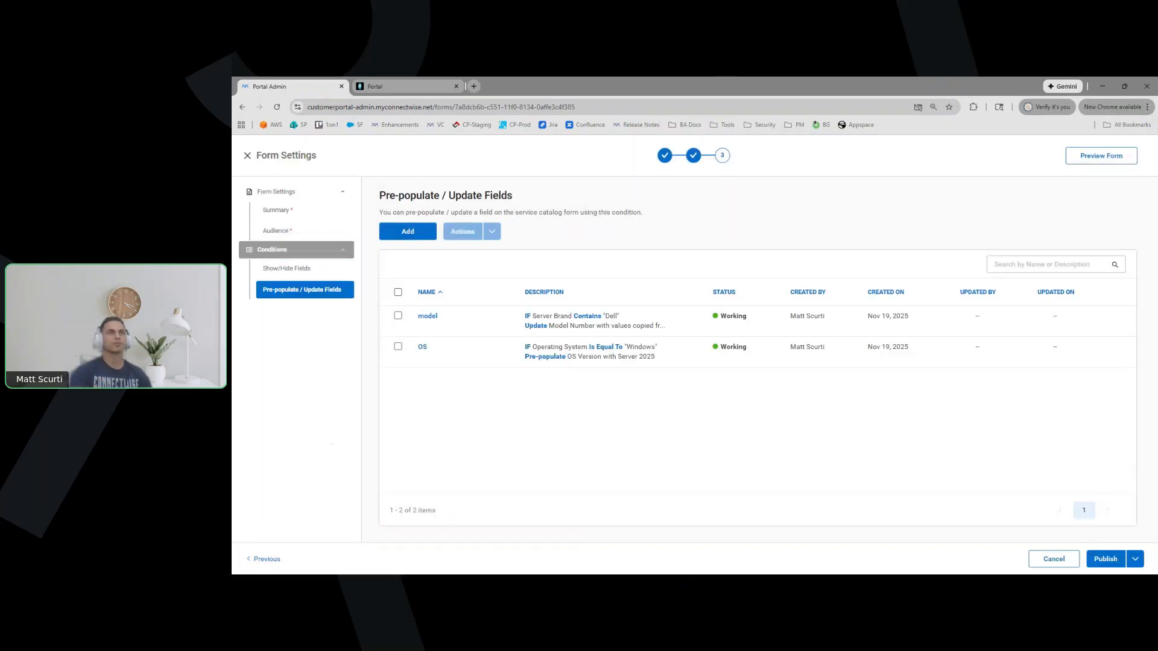
{"action": "left_click", "coordinate": [433, 317]}
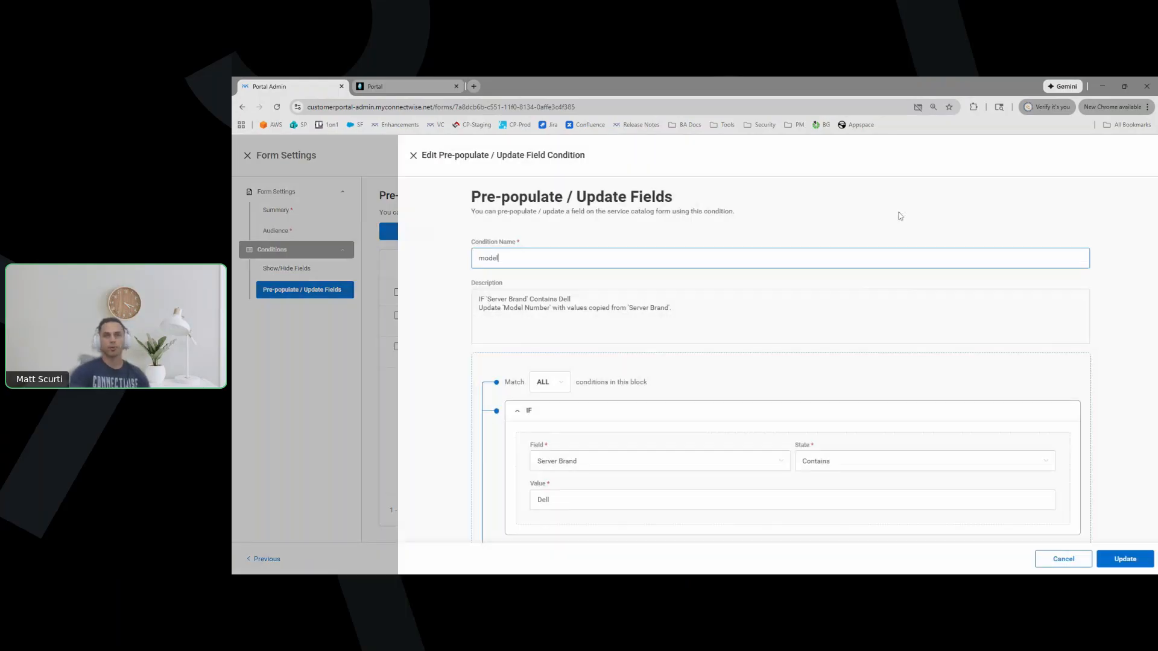
{"action": "scroll", "coordinate": [883, 285], "scroll_direction": "down", "scroll_amount": 3}
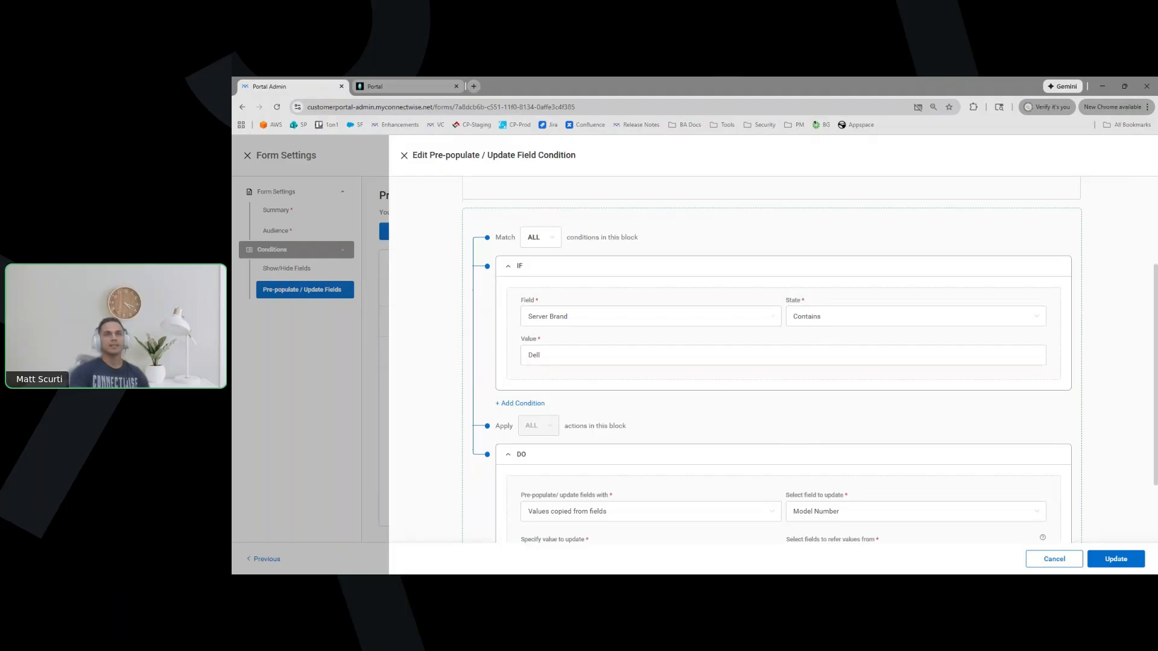
{"action": "left_click", "coordinate": [828, 326]}
{"action": "left_click", "coordinate": [691, 349]}
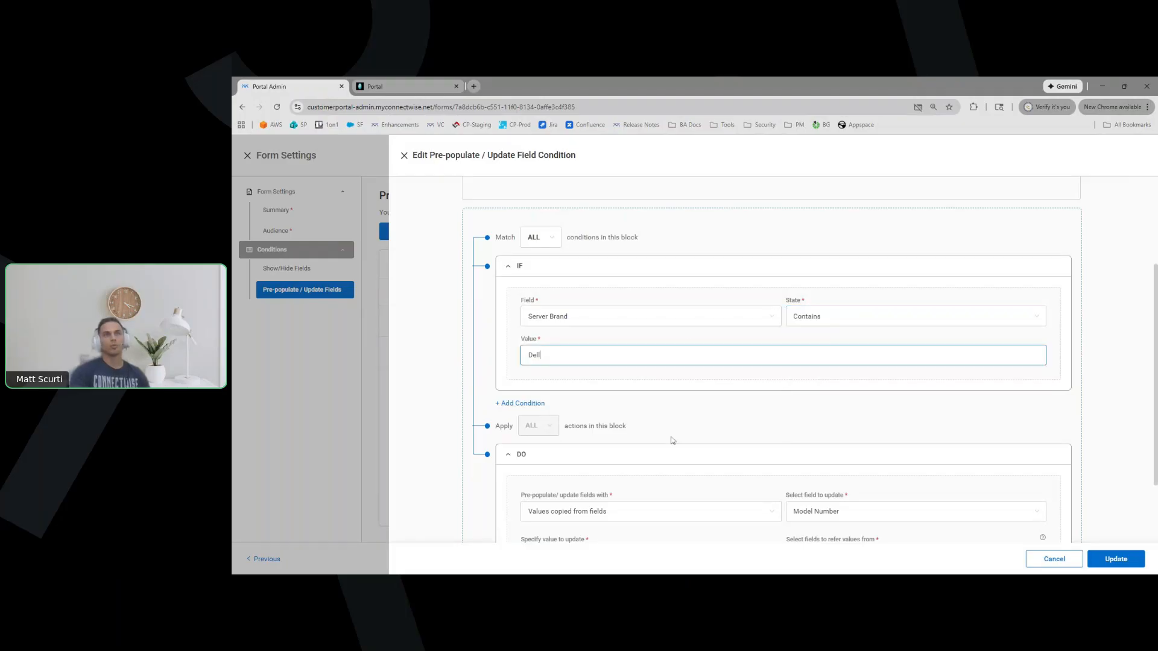
{"action": "scroll", "coordinate": [835, 417], "scroll_direction": "down", "scroll_amount": 2}
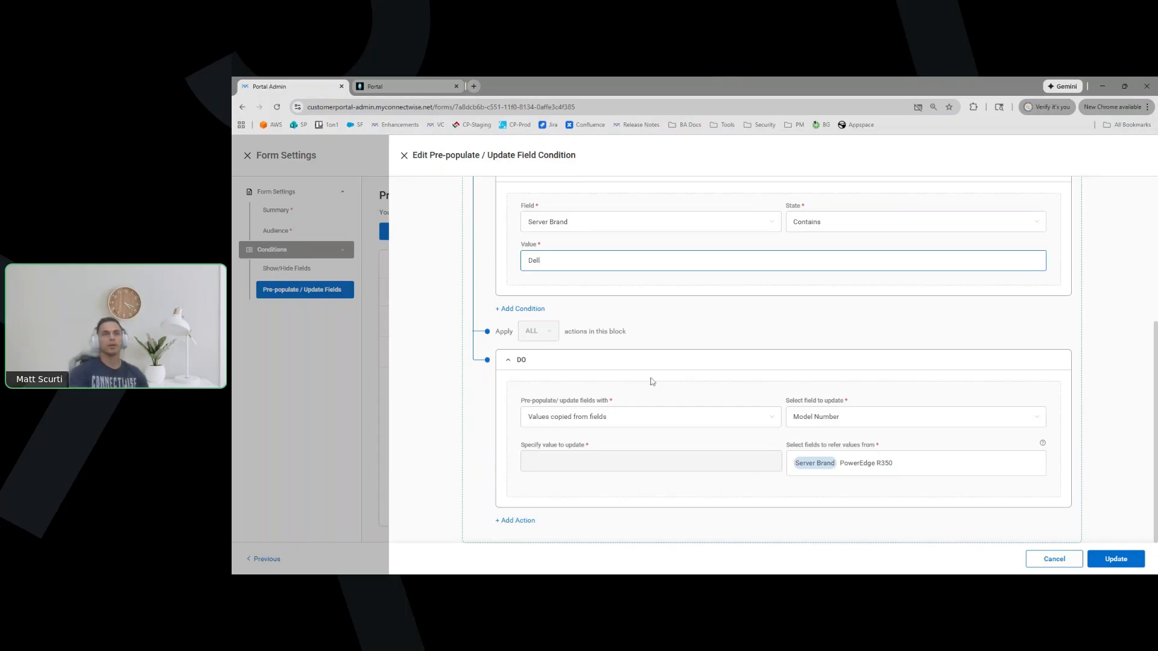
{"action": "scroll", "coordinate": [747, 243], "scroll_direction": "up", "scroll_amount": 2}
{"action": "left_click", "coordinate": [774, 324]}
{"action": "left_click", "coordinate": [774, 324]}
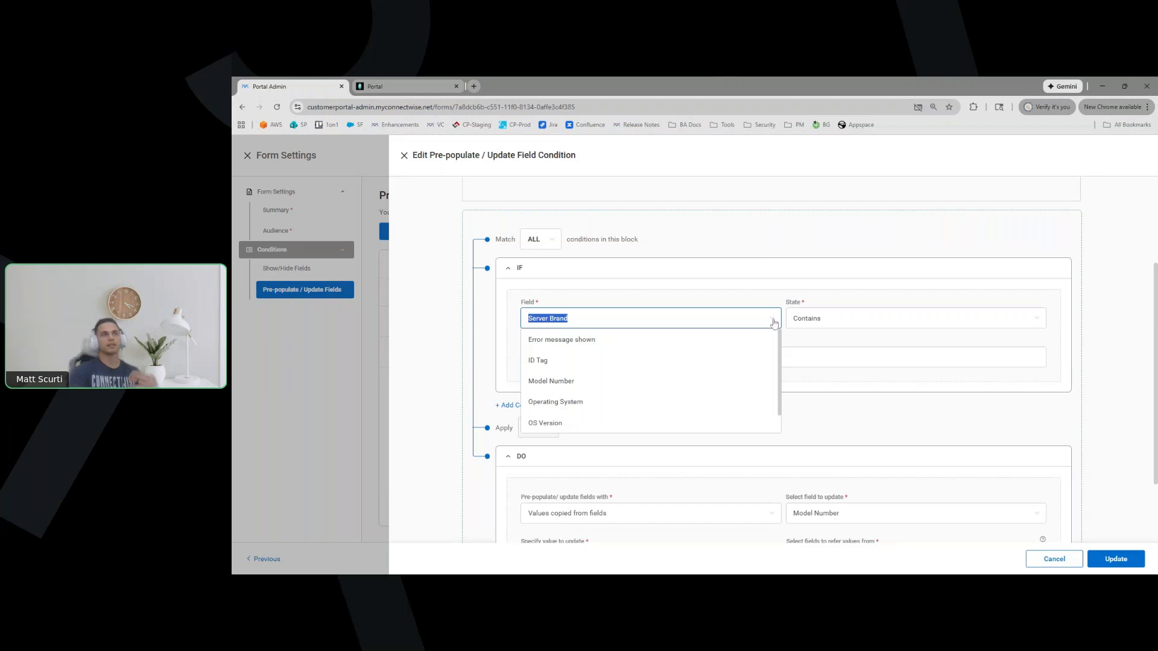
{"action": "left_click", "coordinate": [793, 272]}
{"action": "left_click", "coordinate": [968, 318]}
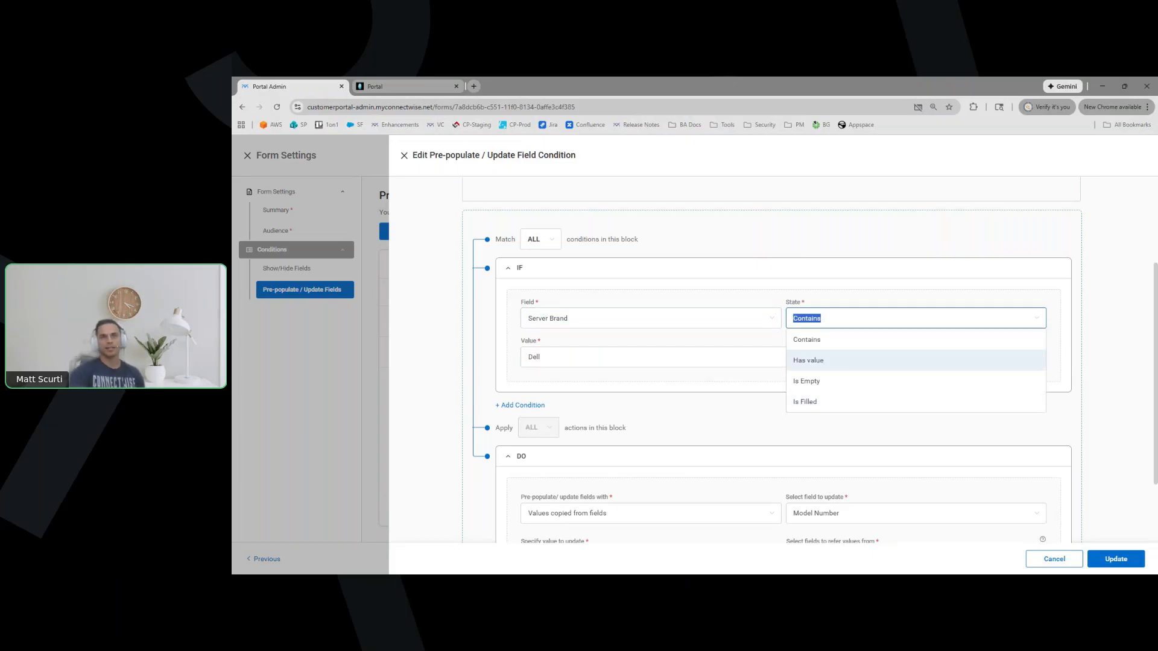
{"action": "left_click", "coordinate": [708, 397]}
{"action": "scroll", "coordinate": [714, 419], "scroll_direction": "down", "scroll_amount": 2}
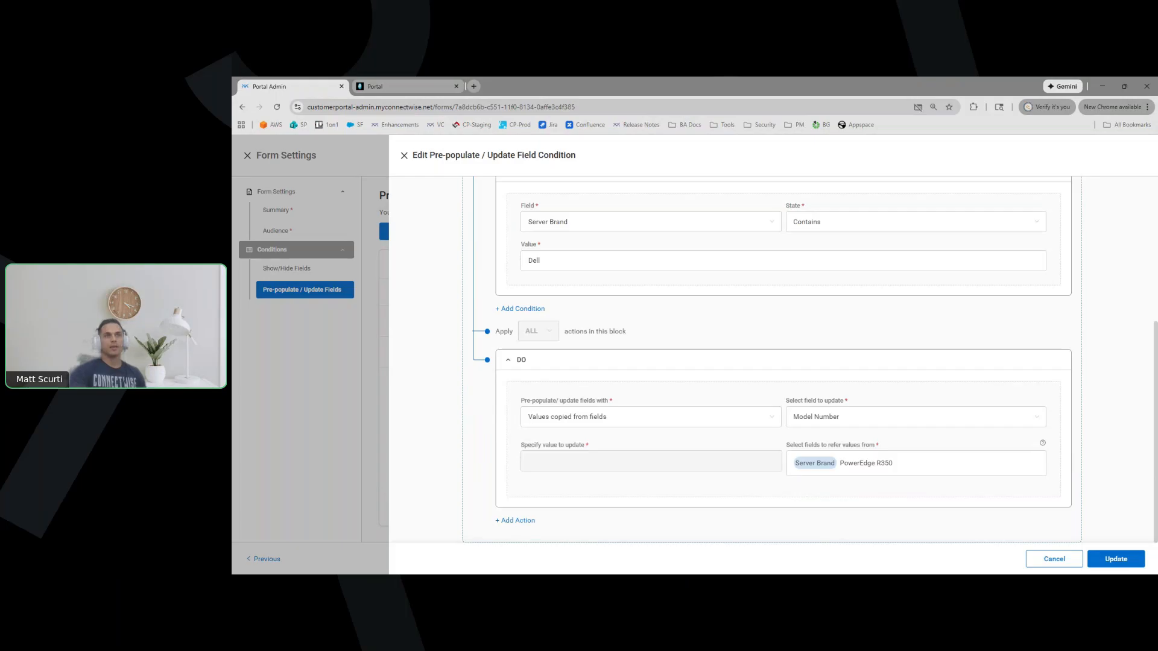
Keep 'Values copied from fields' as the source, adjust the field reference, and update the model condition
{"action": "left_click", "coordinate": [650, 417]}
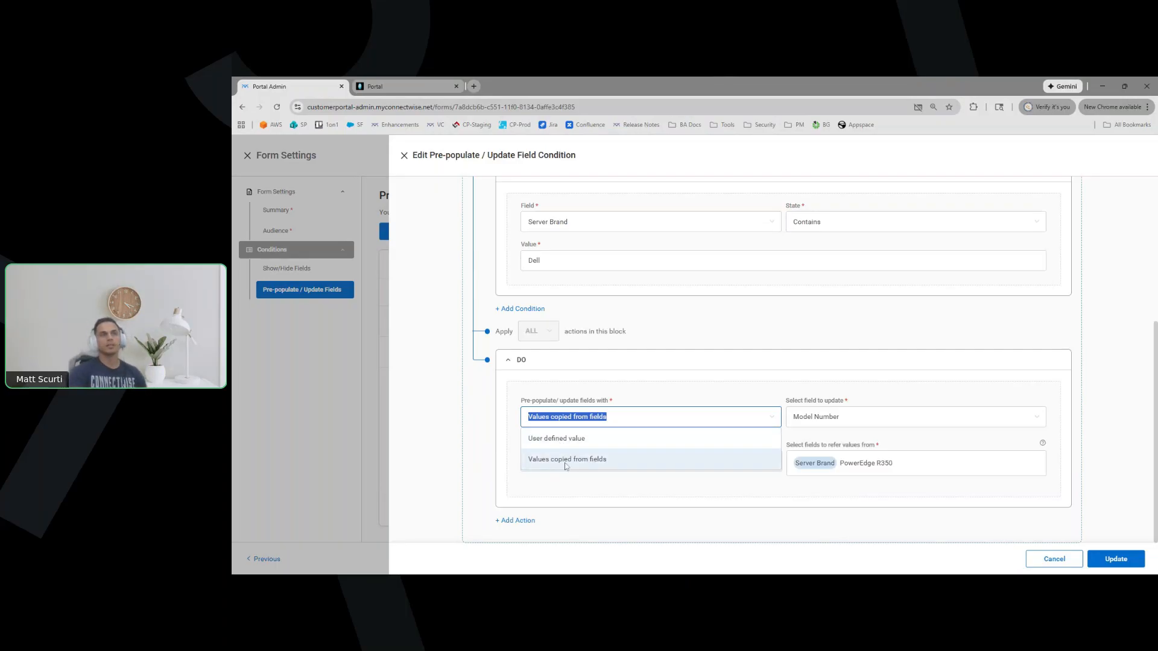
{"action": "left_click", "coordinate": [759, 398]}
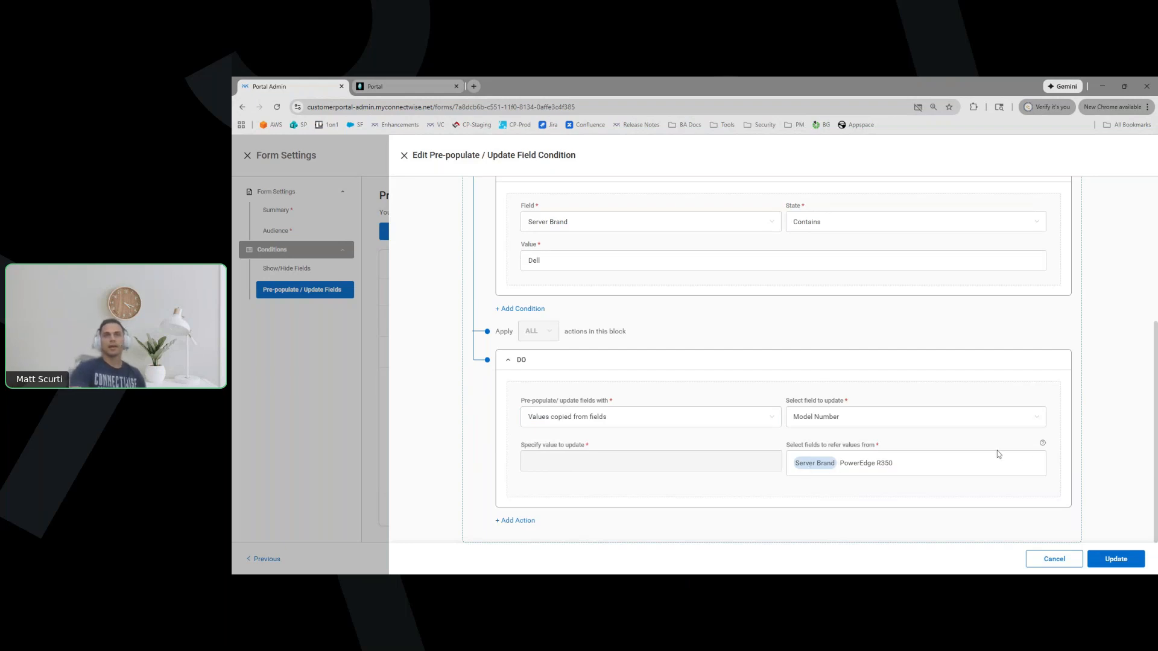
{"action": "type", "text": "@"}
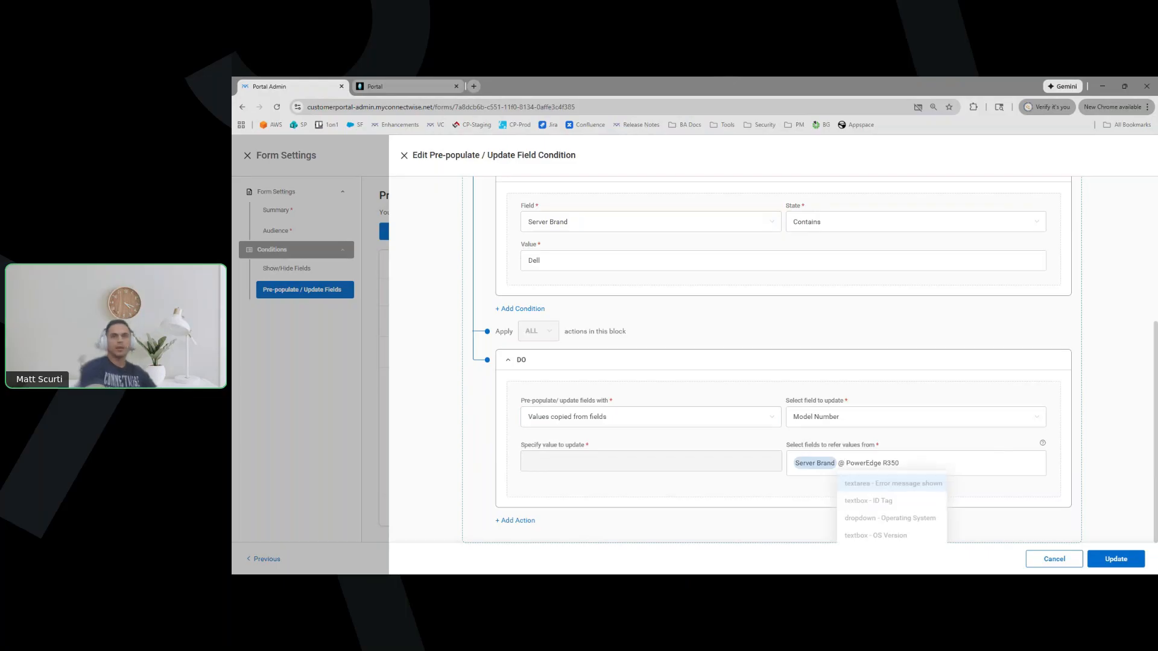
{"action": "scroll", "coordinate": [853, 519], "scroll_direction": "down", "scroll_amount": 1}
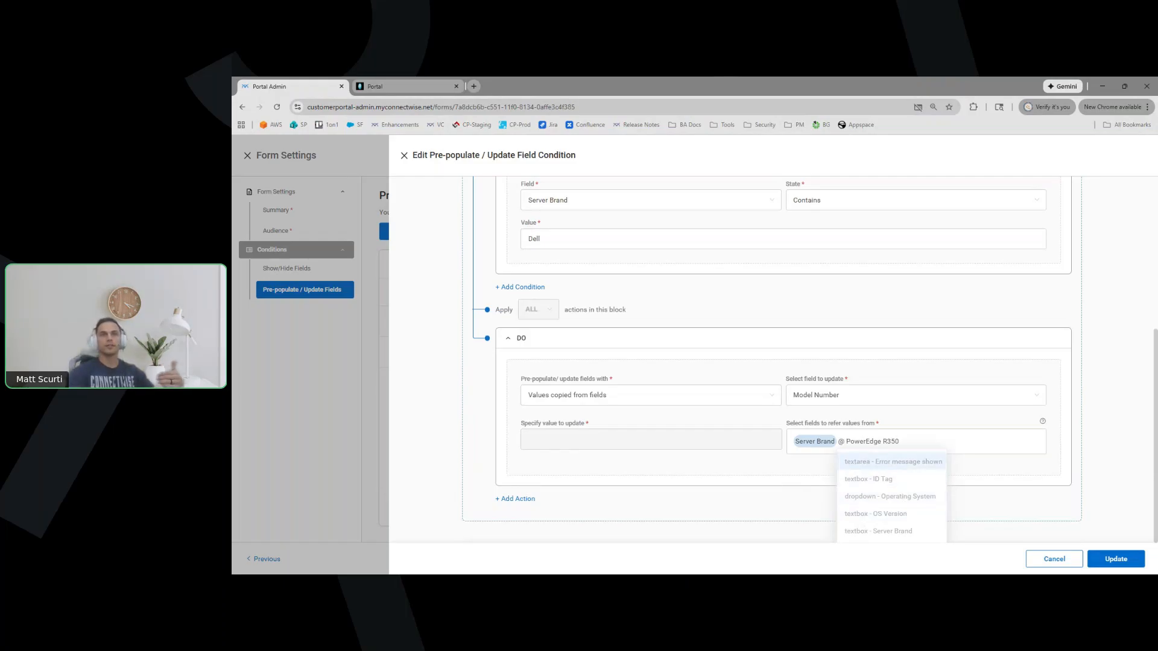
{"action": "type", "text": "serv"}
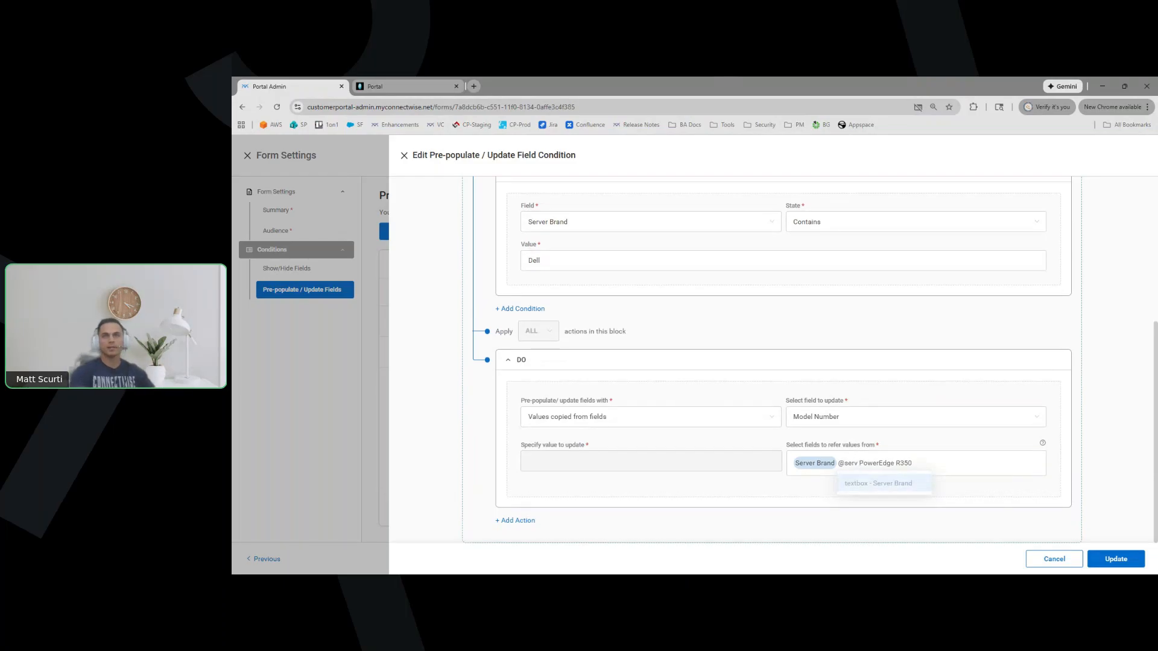
{"action": "key", "text": "BackSpace"}
{"action": "key", "text": "BackSpace"}
{"action": "key", "text": "BackSpace"}
{"action": "key", "text": "BackSpace"}
{"action": "key", "text": "BackSpace"}
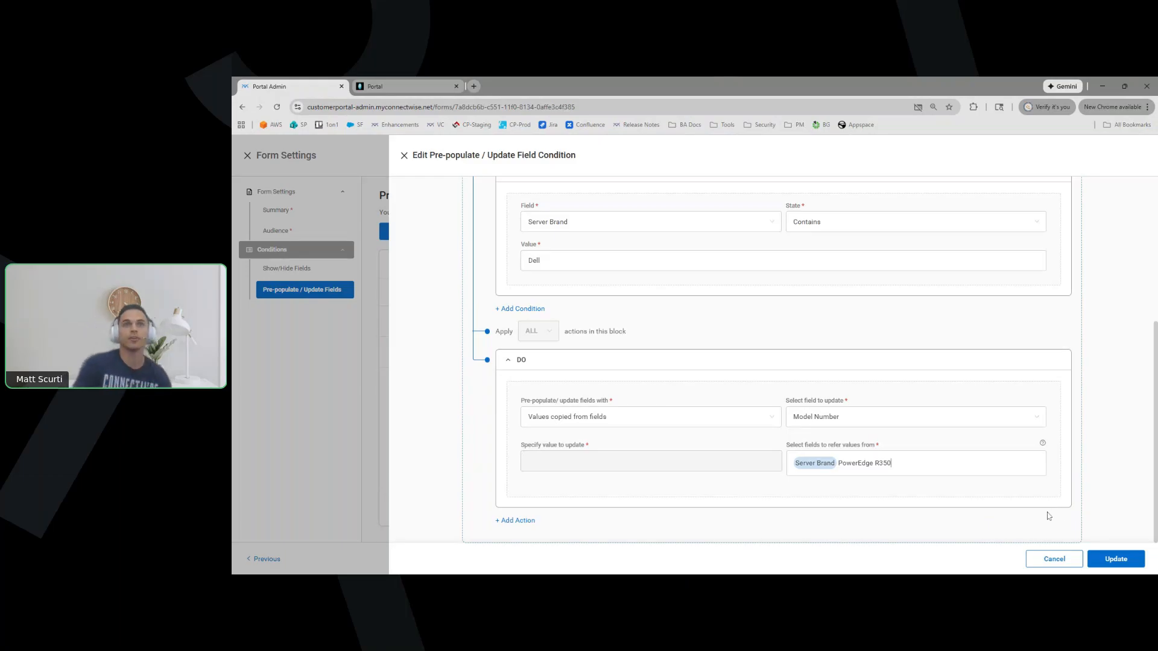
{"action": "left_click", "coordinate": [1074, 557]}
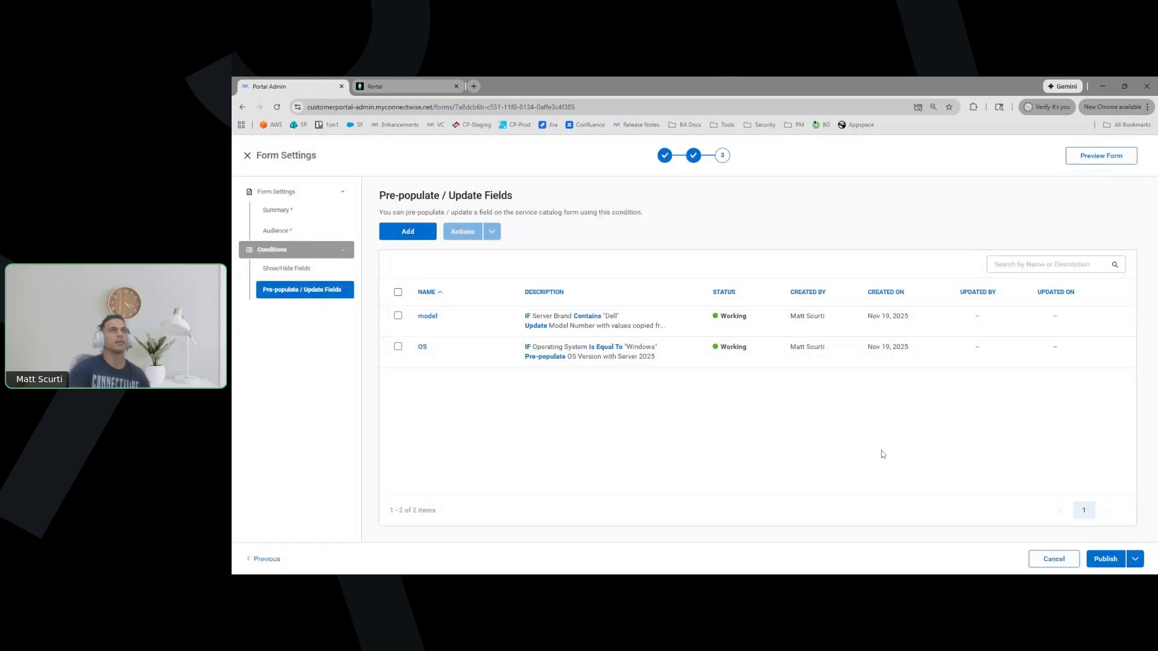
Publish the Server Down form and reload the customer portal home page
{"action": "left_click", "coordinate": [1135, 560]}
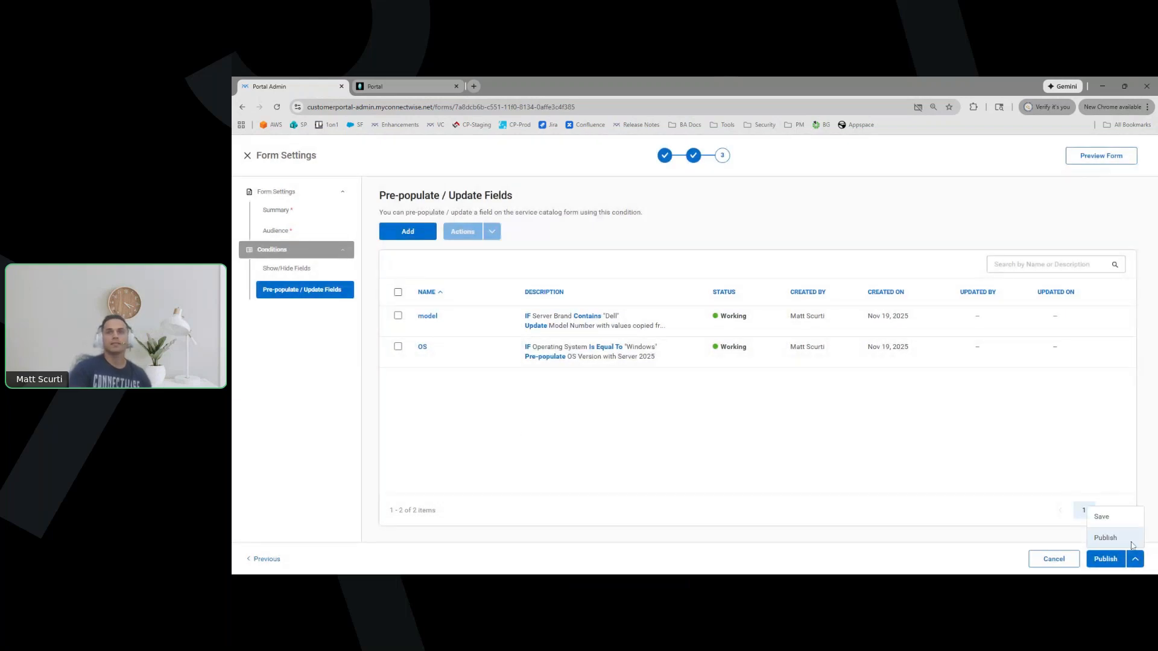
{"action": "left_click", "coordinate": [632, 462]}
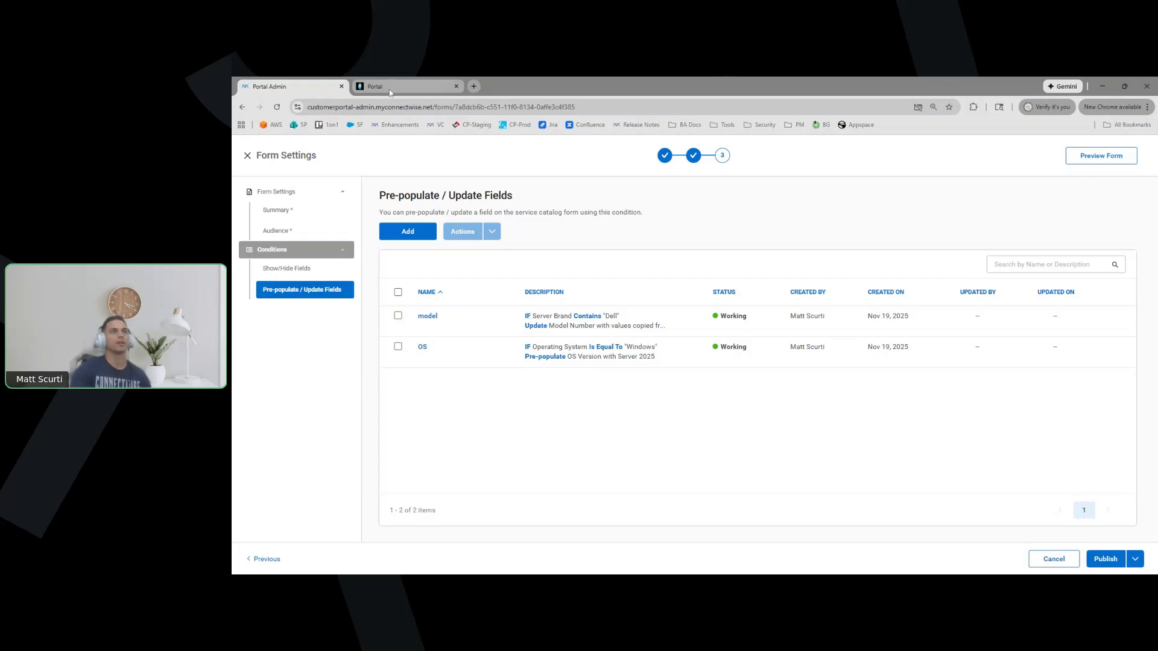
{"action": "left_click", "coordinate": [1108, 560]}
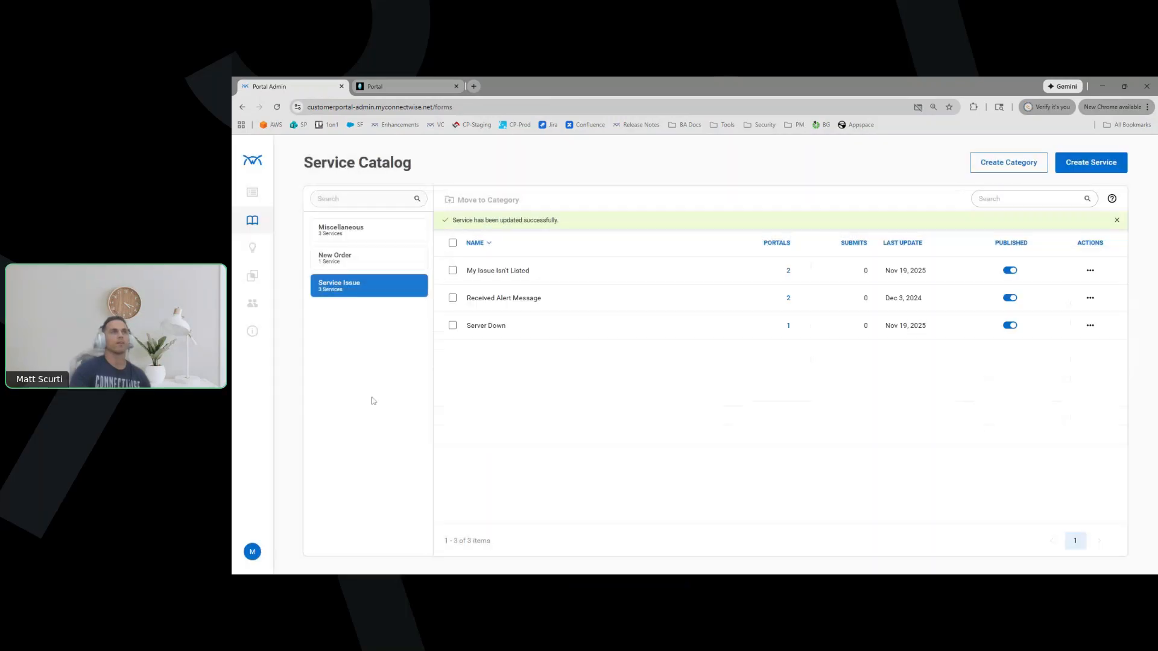
{"action": "left_click", "coordinate": [376, 86]}
{"action": "left_click", "coordinate": [277, 107]}
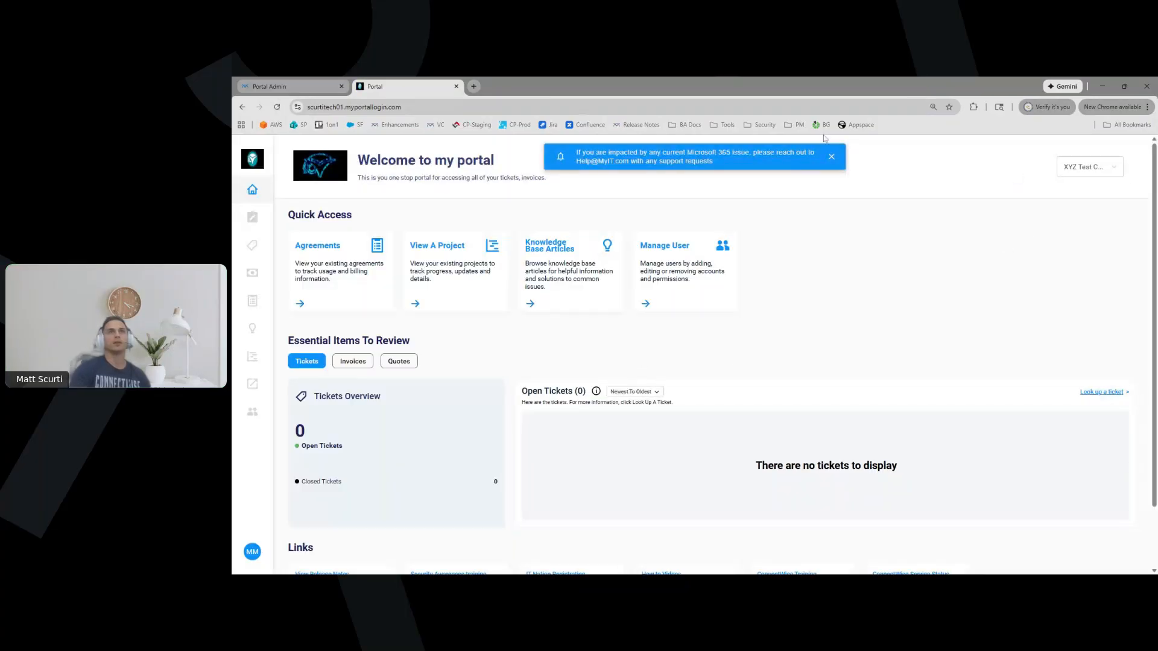
Dismiss the Microsoft 365 notice and open the Server Down form under Service Issue
{"action": "left_click", "coordinate": [830, 155]}
{"action": "left_click", "coordinate": [1079, 168]}
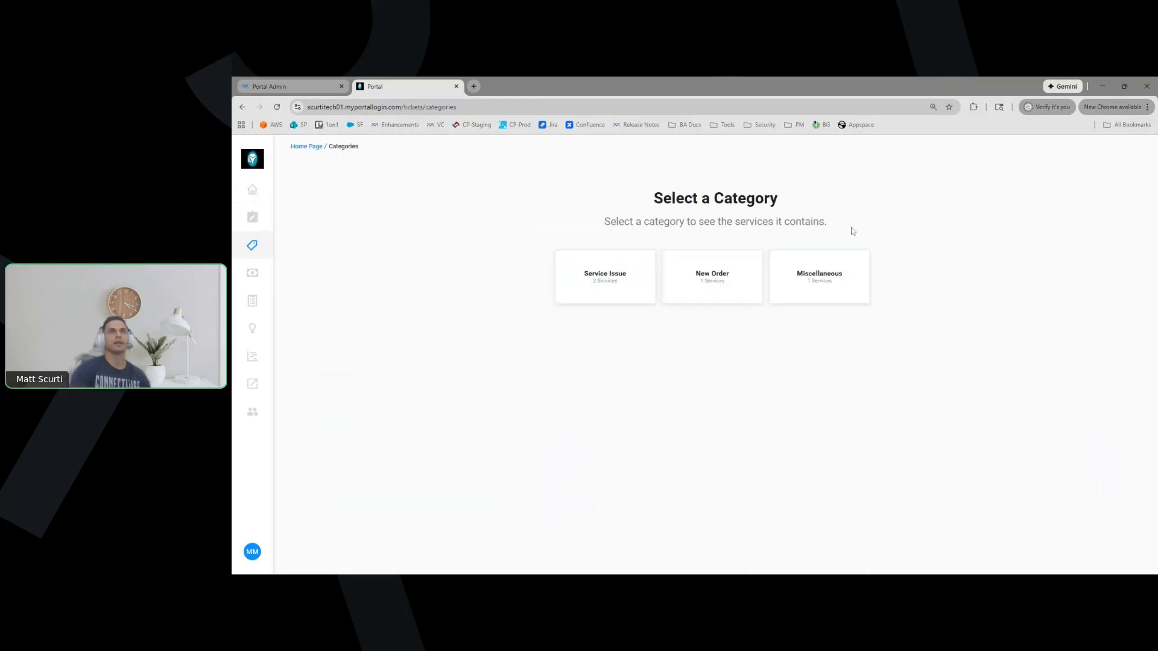
{"action": "left_click", "coordinate": [618, 267]}
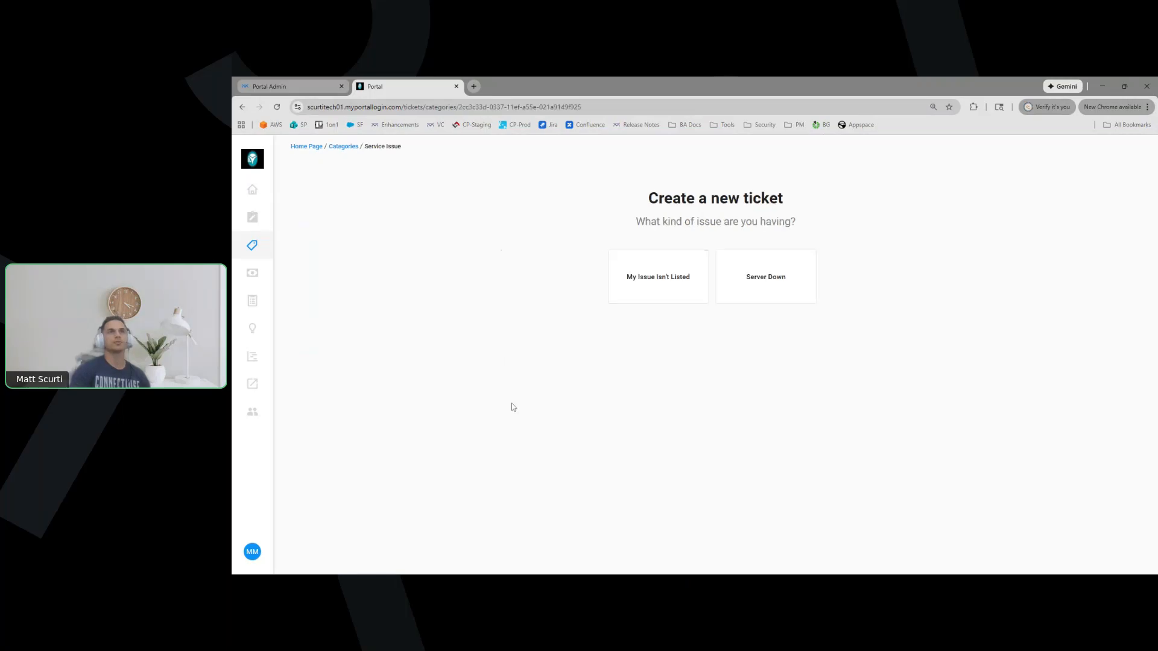
{"action": "left_click", "coordinate": [767, 288]}
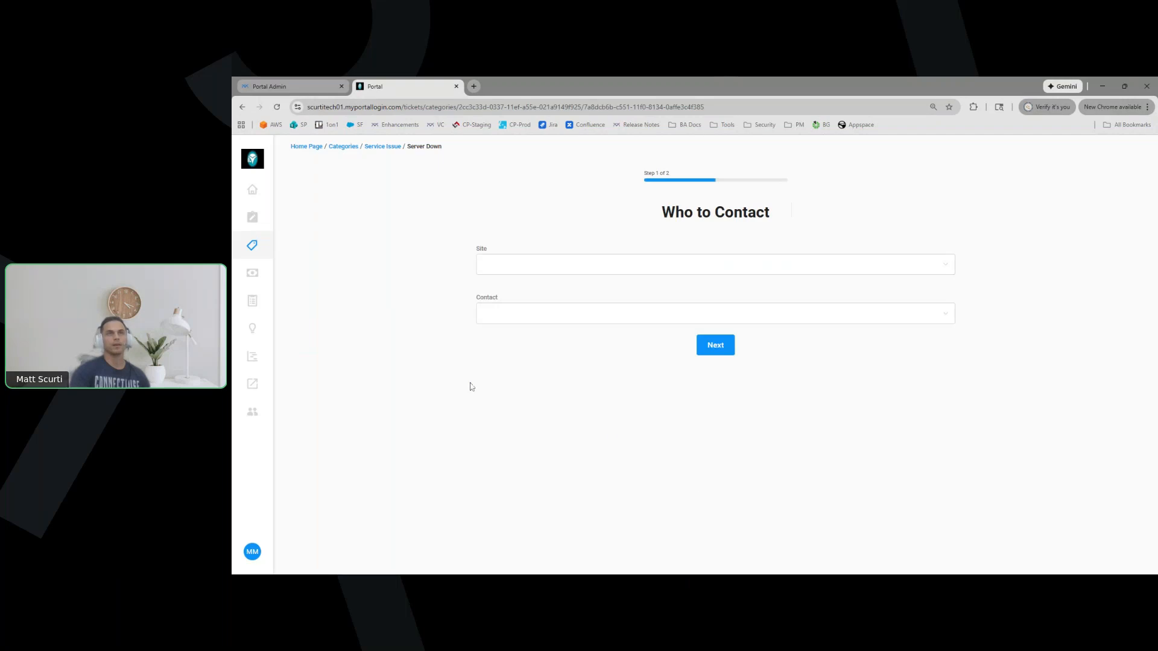
Choose site Main and the ticket's contact, then continue to Provide Server Info
{"action": "left_click", "coordinate": [893, 265]}
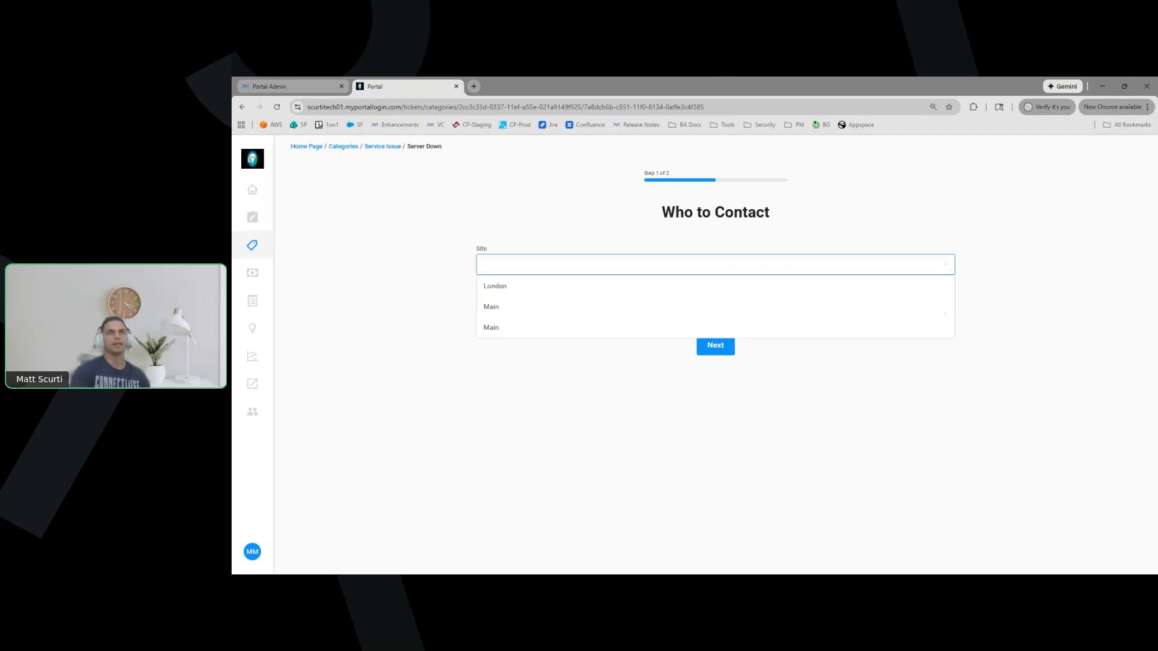
{"action": "left_click", "coordinate": [491, 306]}
{"action": "left_click", "coordinate": [496, 313]}
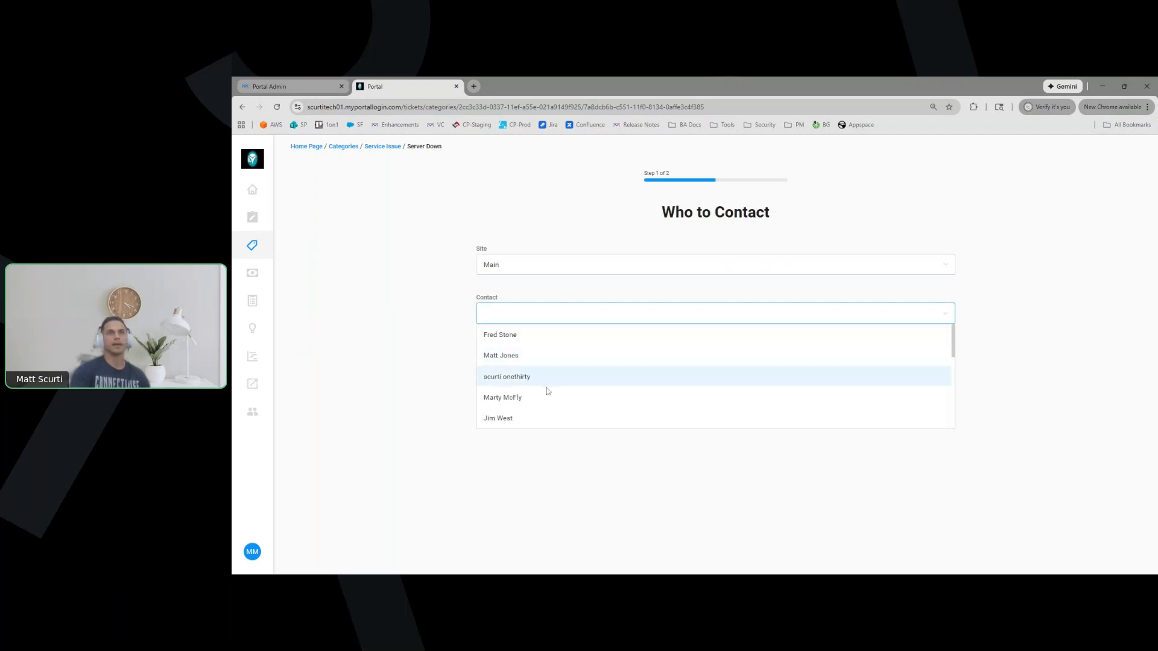
{"action": "left_click", "coordinate": [509, 419]}
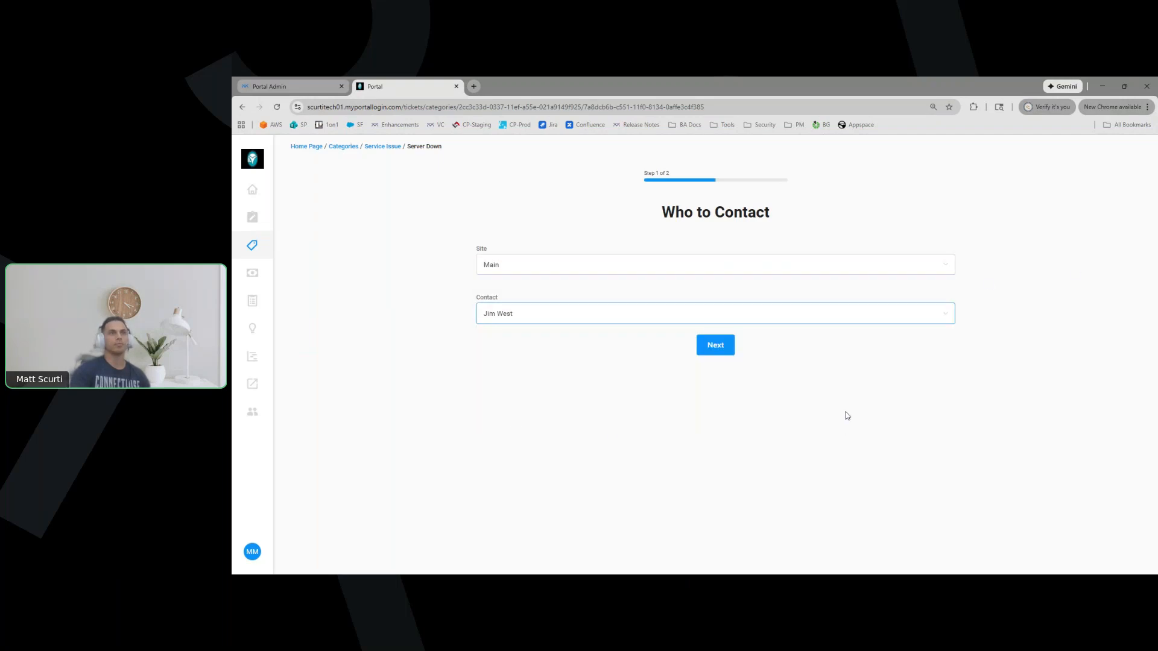
{"action": "left_click", "coordinate": [707, 347]}
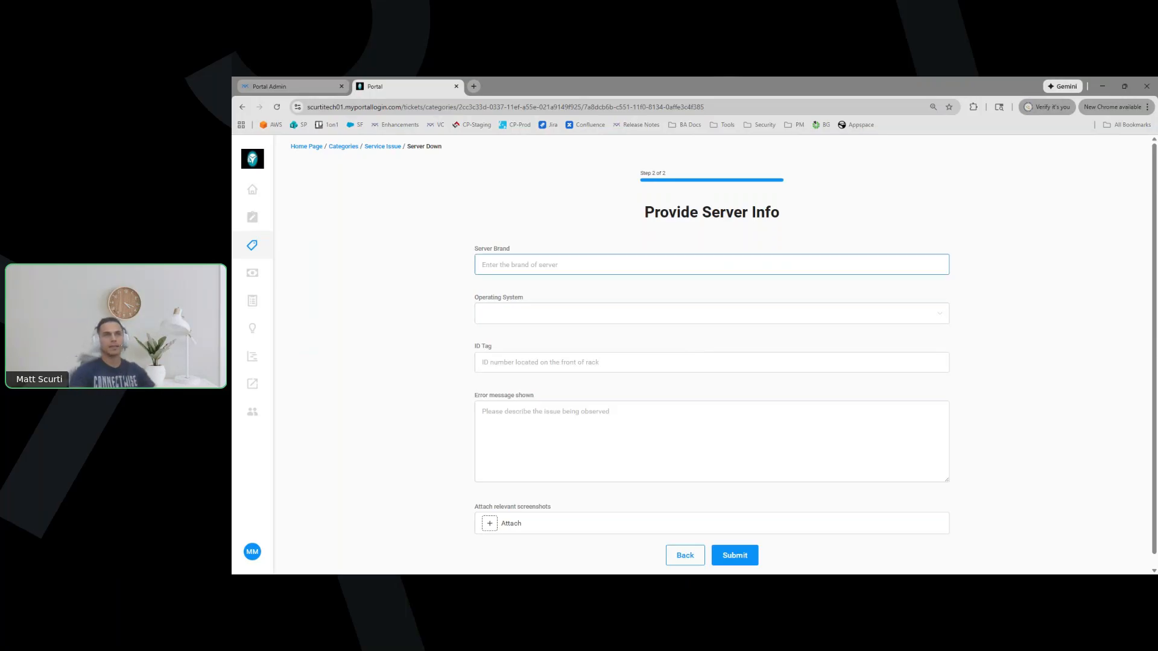
Enter Dell as Server Brand and replace the auto-filled Model Number with TD 123
{"action": "type", "text": "Dell"}
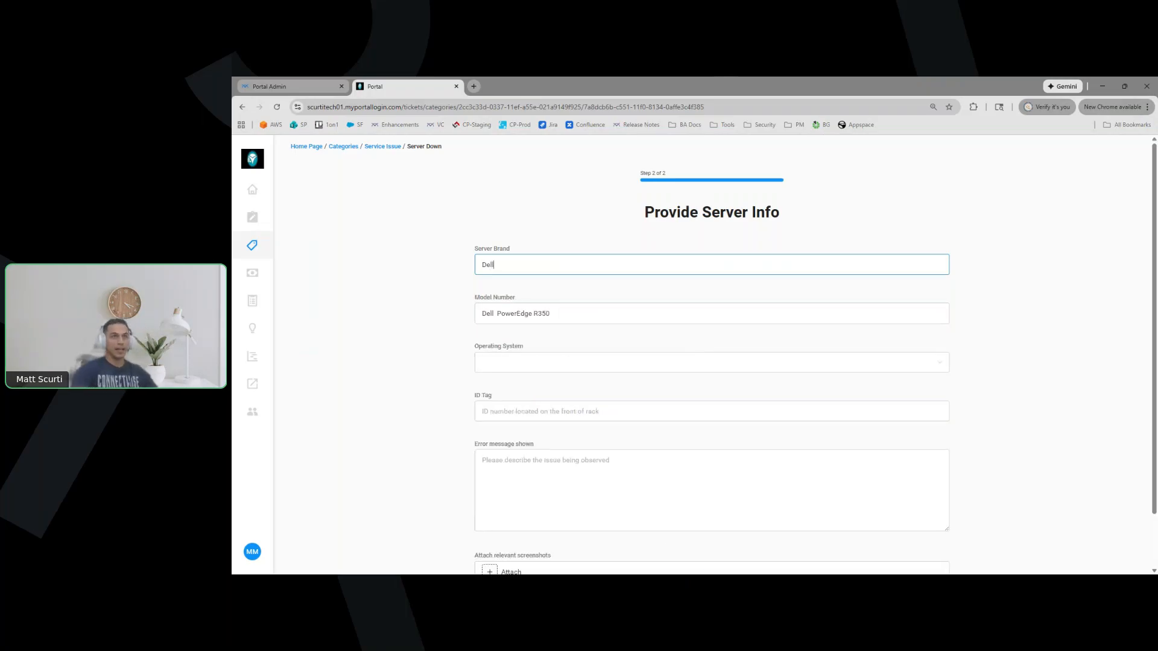
{"action": "left_click_drag", "start_coordinate": [481, 314], "coordinate": [577, 350]}
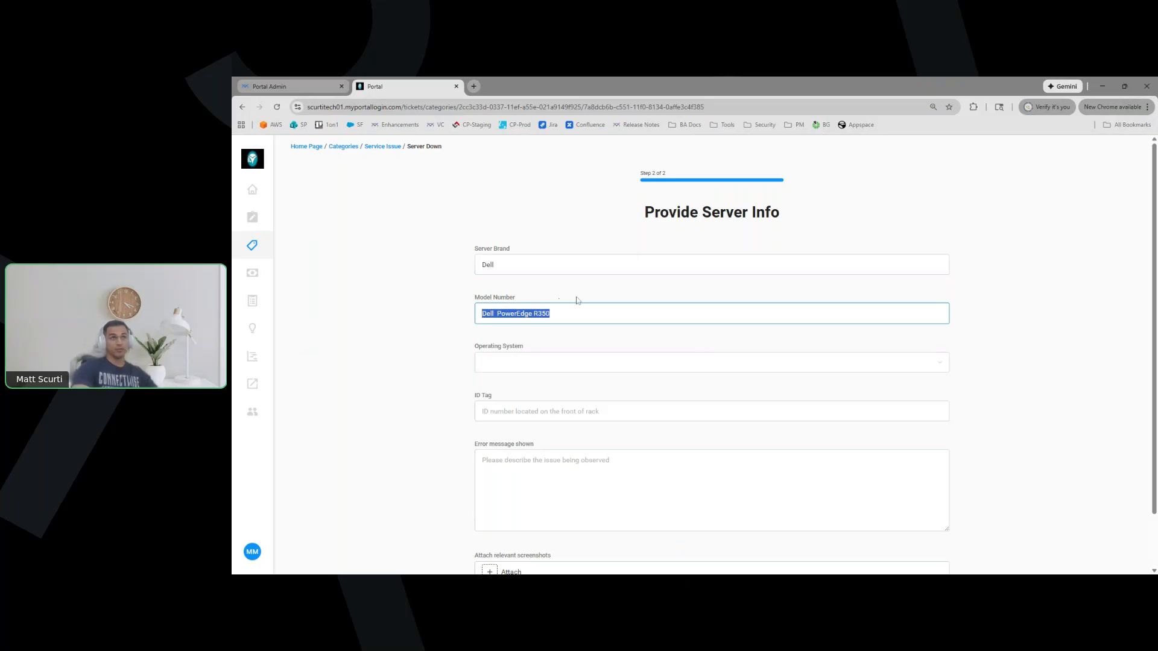
{"action": "type", "text": "R"}
{"action": "key", "text": "BackSpace"}
{"action": "type", "text": "TD 123"}
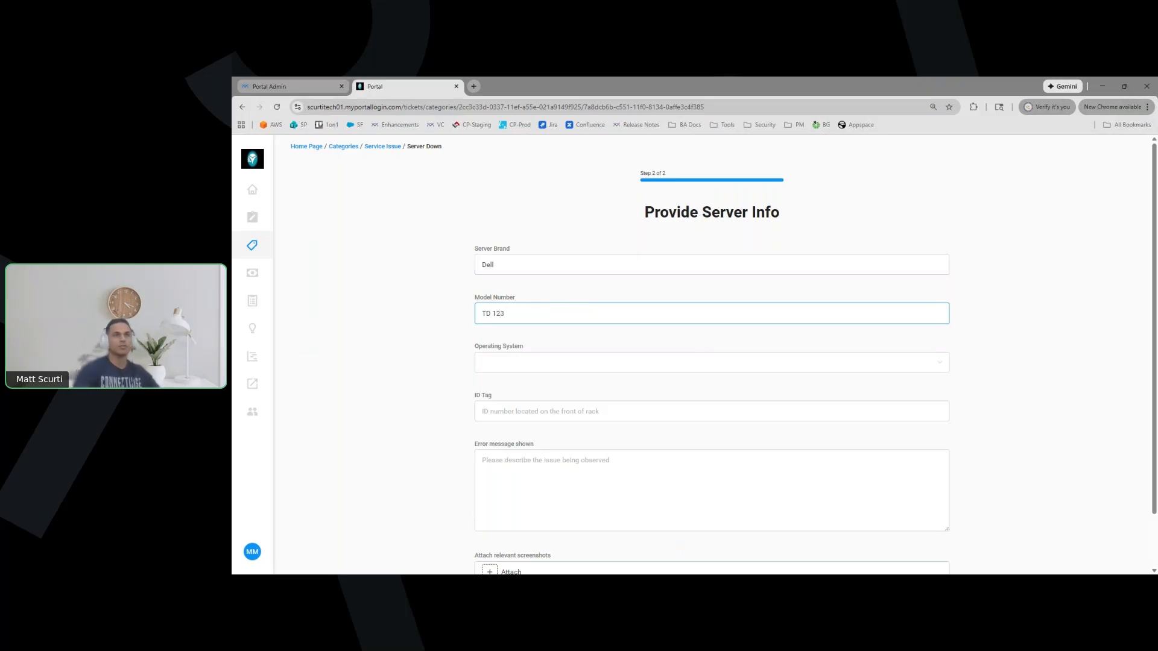
{"action": "key", "text": "ctrl+a"}
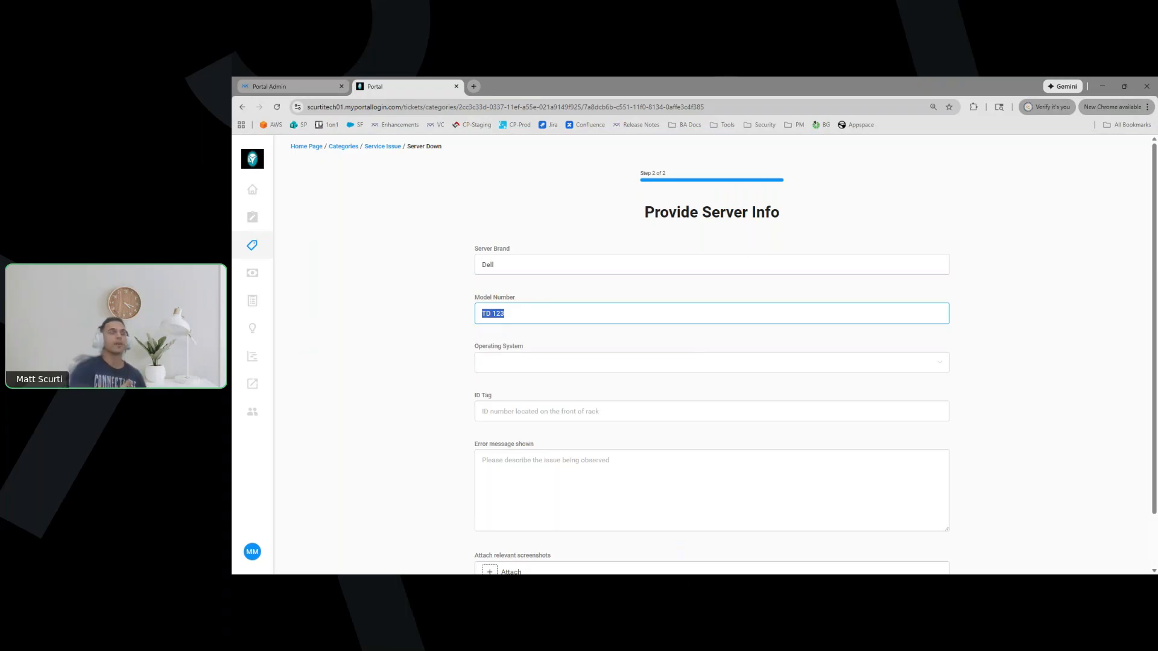
Set the Operating System to Windows
{"action": "scroll", "coordinate": [406, 356], "scroll_direction": "down", "scroll_amount": 1}
{"action": "left_click", "coordinate": [517, 301]}
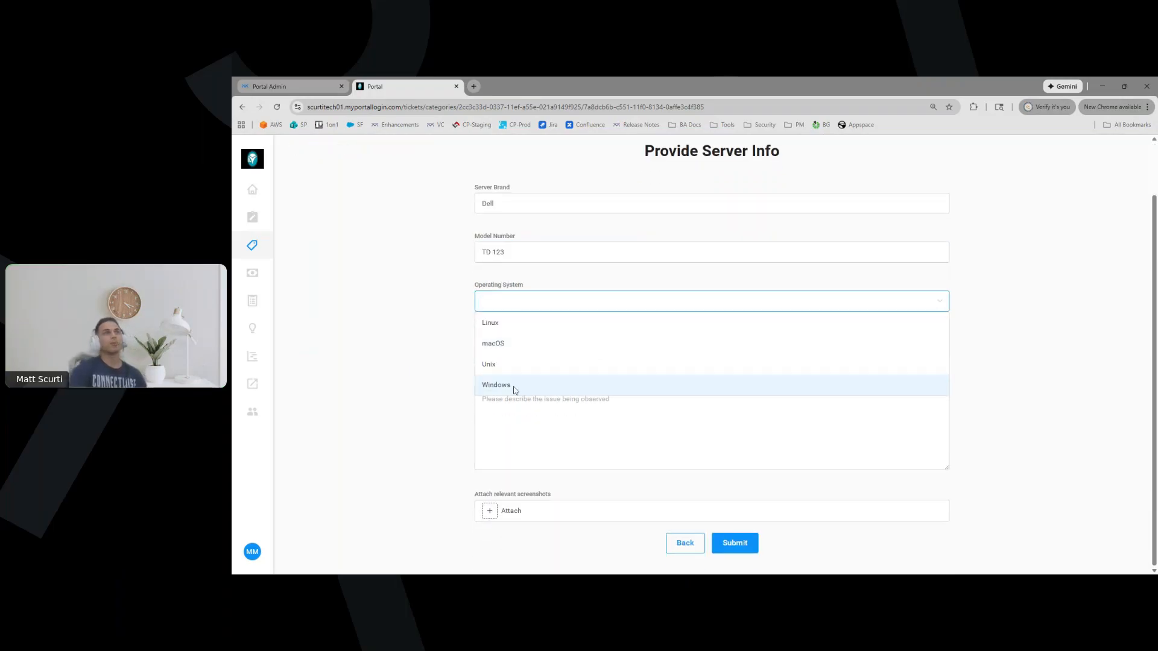
{"action": "left_click", "coordinate": [452, 329]}
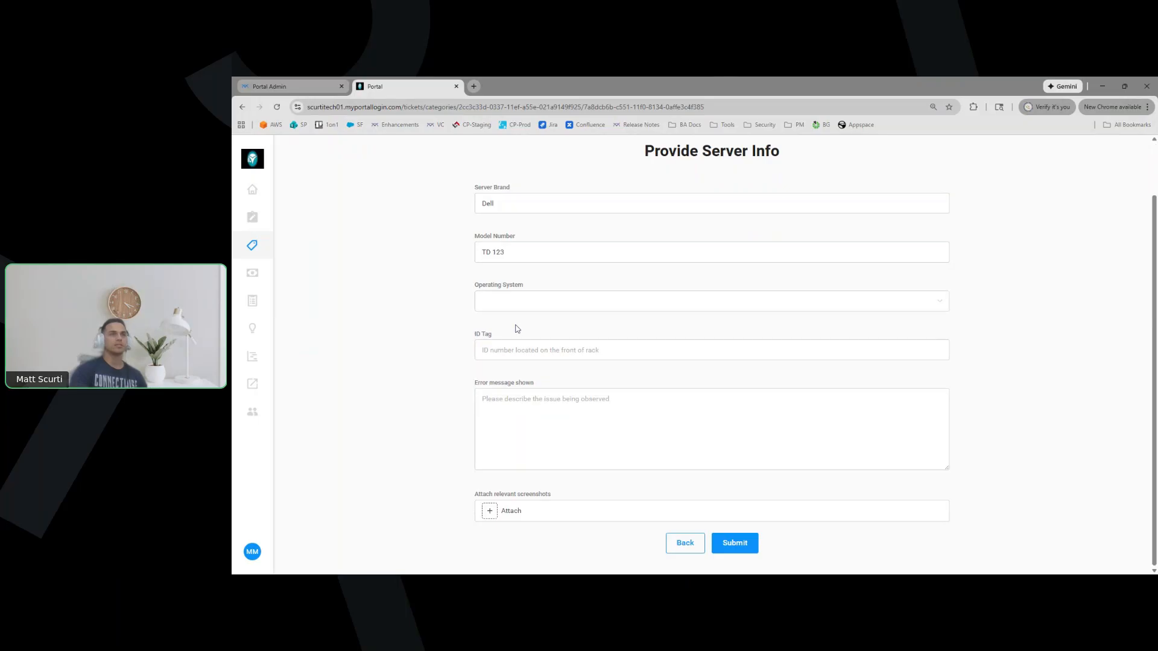
{"action": "left_click", "coordinate": [499, 302]}
{"action": "left_click", "coordinate": [486, 385]}
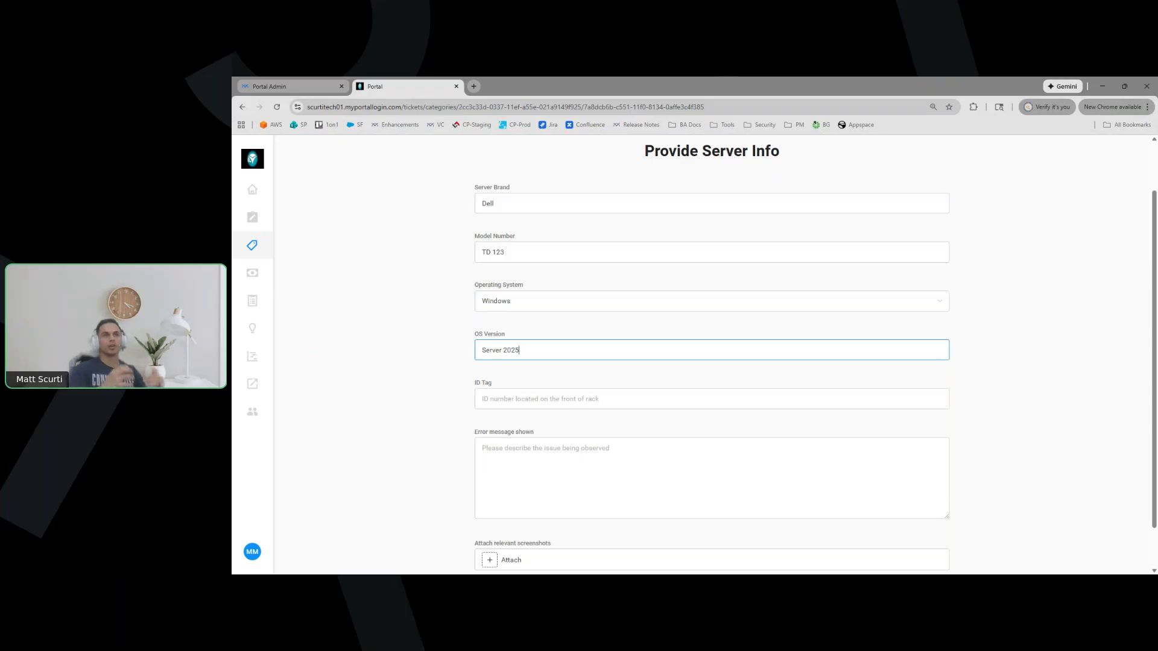
Enter 'My server is down' as the error message
{"action": "scroll", "coordinate": [437, 393], "scroll_direction": "down", "scroll_amount": 1}
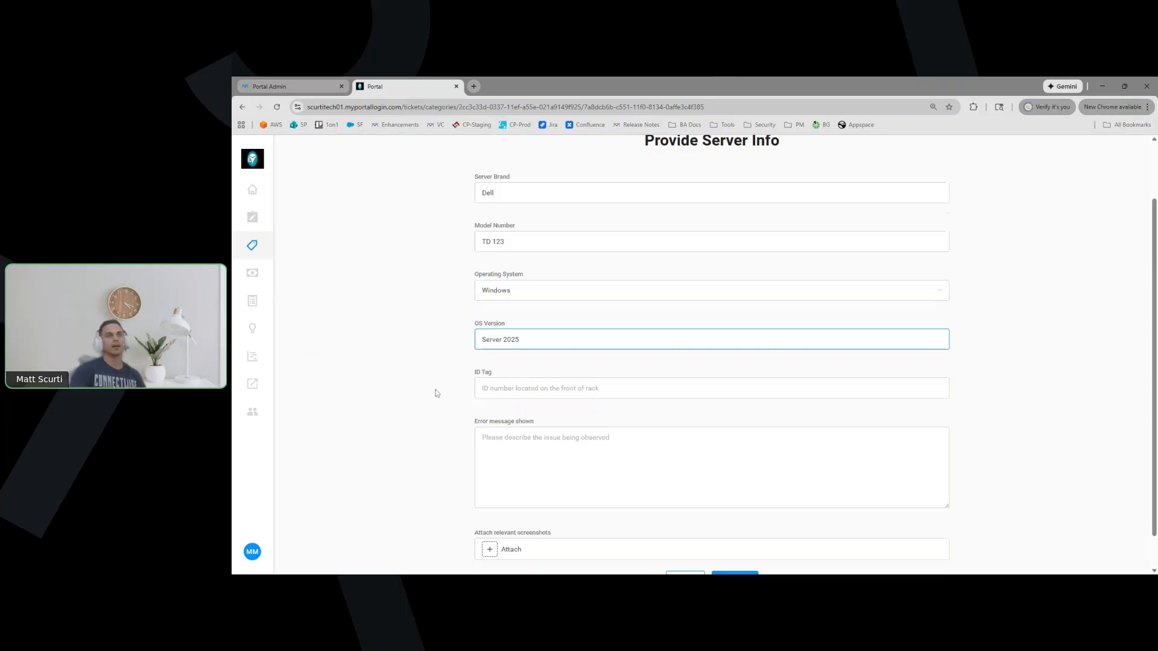
{"action": "key", "text": "Tab"}
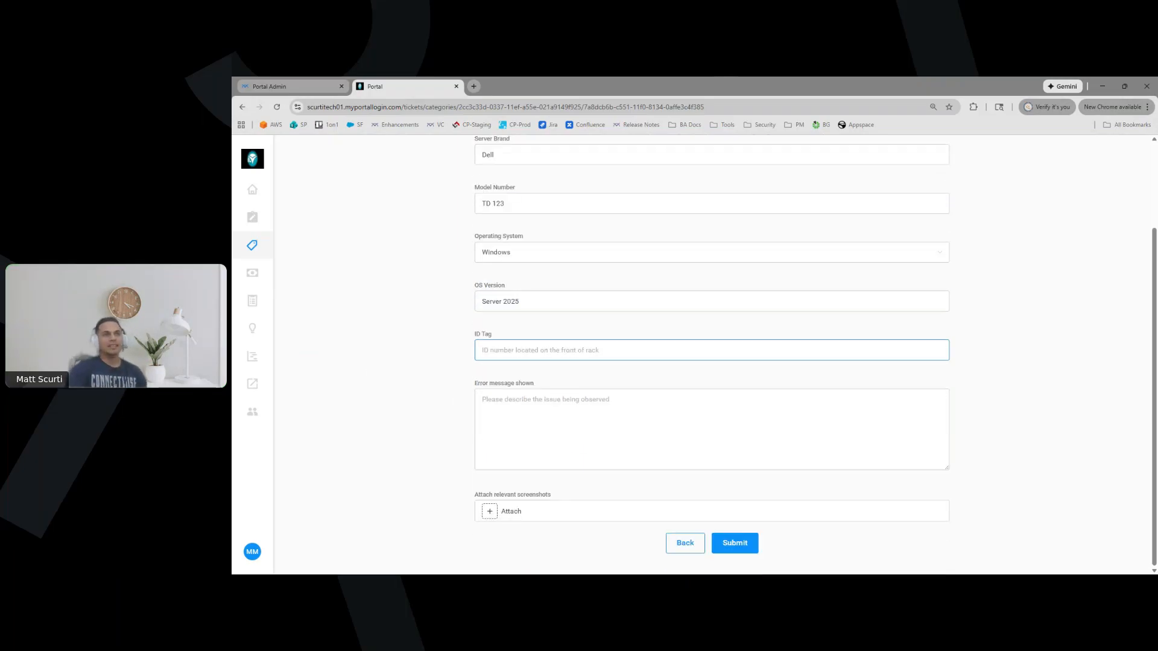
{"action": "key", "text": "Tab"}
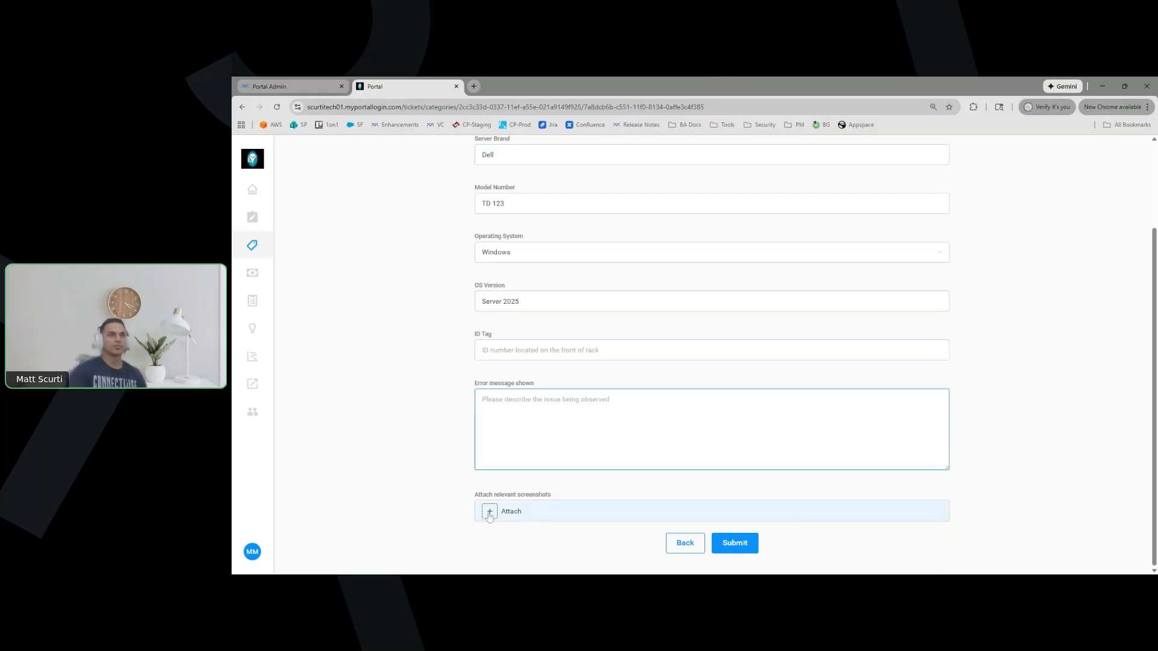
{"action": "left_click", "coordinate": [838, 564]}
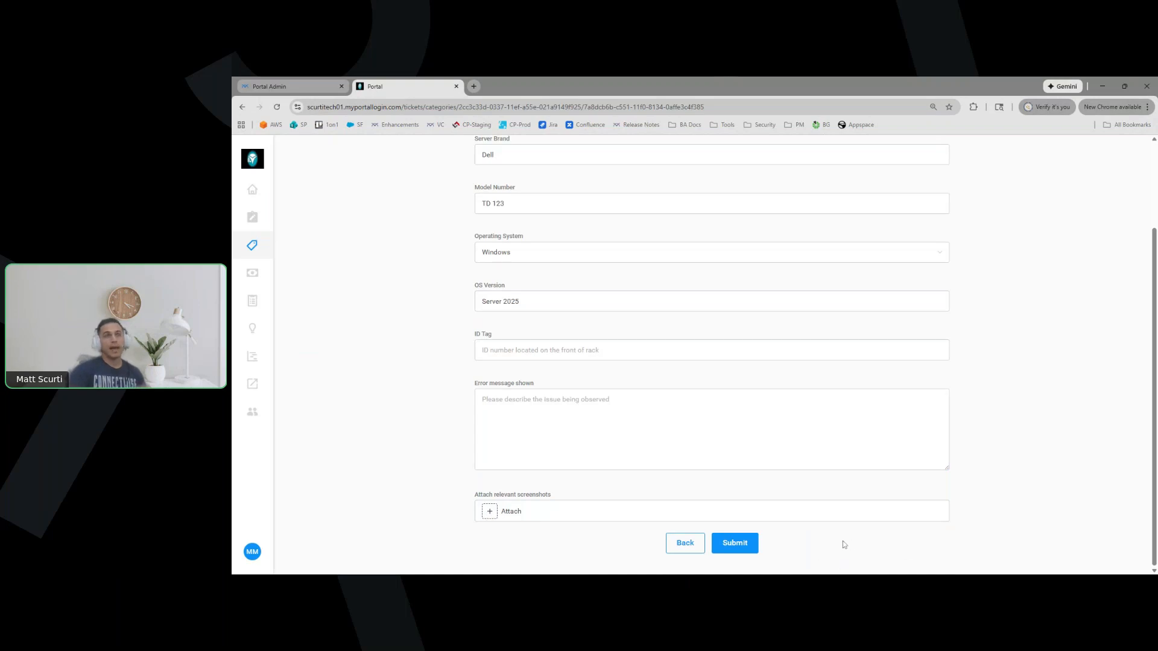
{"action": "left_click", "coordinate": [615, 427]}
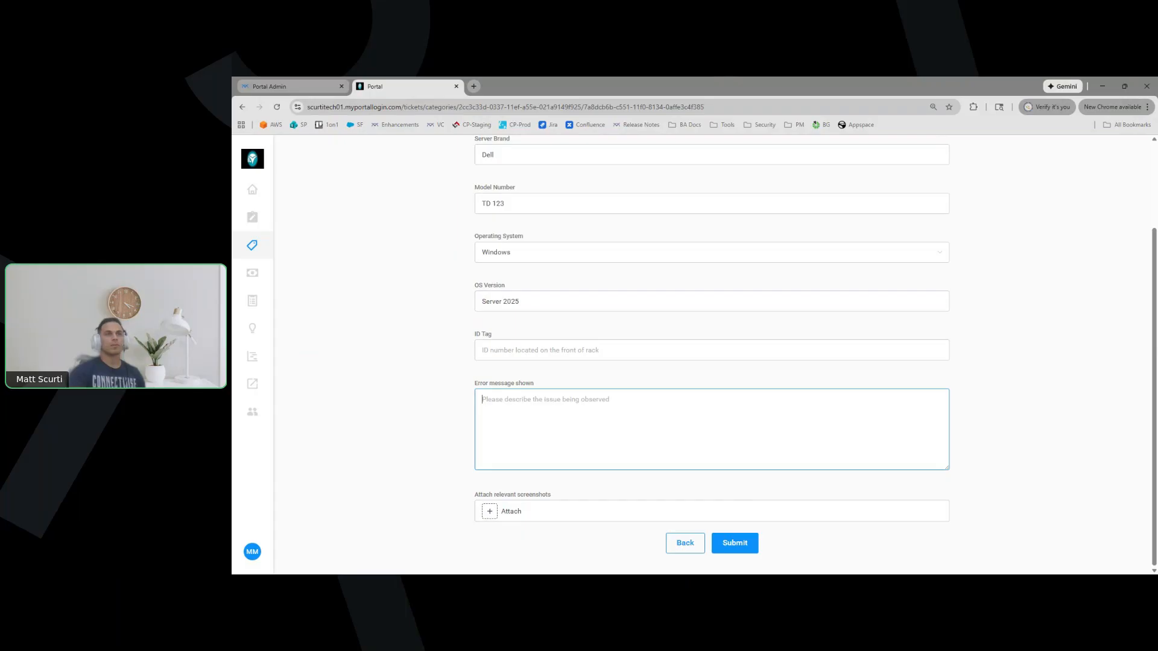
{"action": "type", "text": "My server is d"}
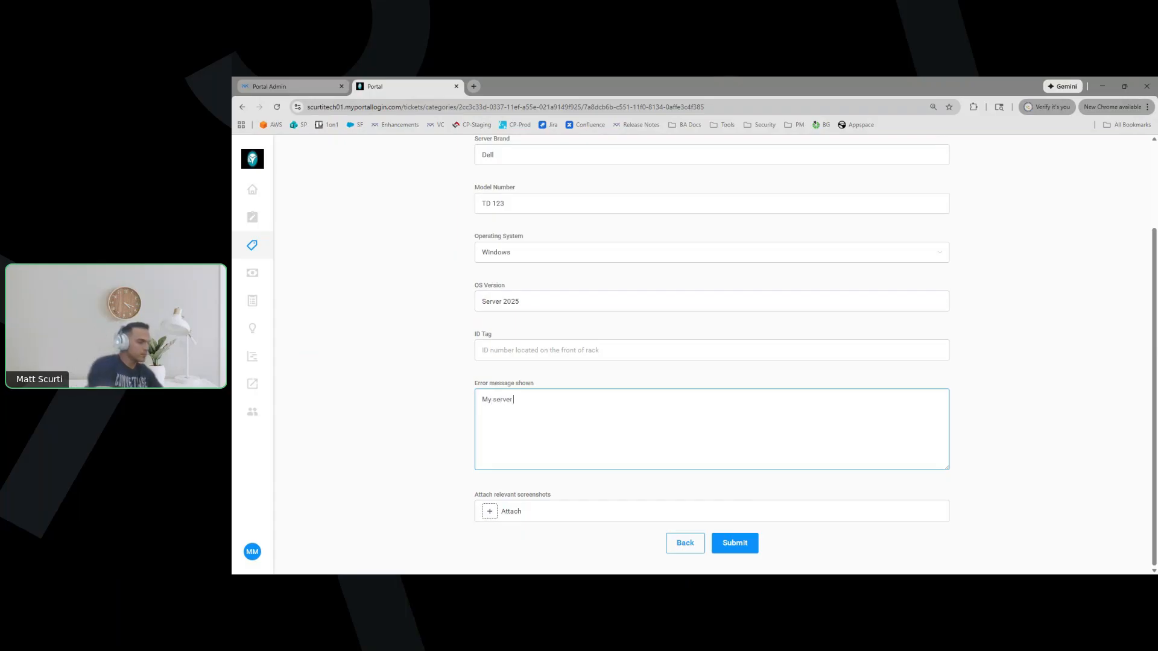
{"action": "type", "text": "own"}
Submit the form and review ticket #162's contact, server details, OS version and Windows value
{"action": "left_click", "coordinate": [742, 543]}
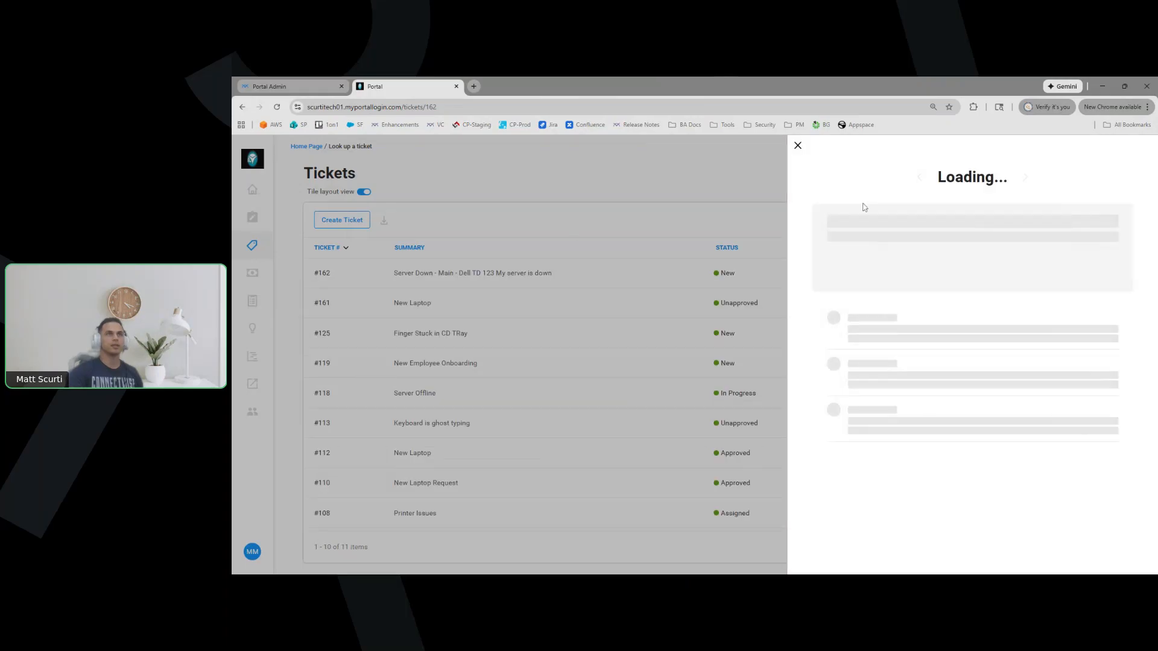
{"action": "left_click_drag", "start_coordinate": [883, 273], "coordinate": [850, 289]}
{"action": "left_click", "coordinate": [921, 466]}
{"action": "left_click_drag", "start_coordinate": [857, 399], "coordinate": [927, 516]}
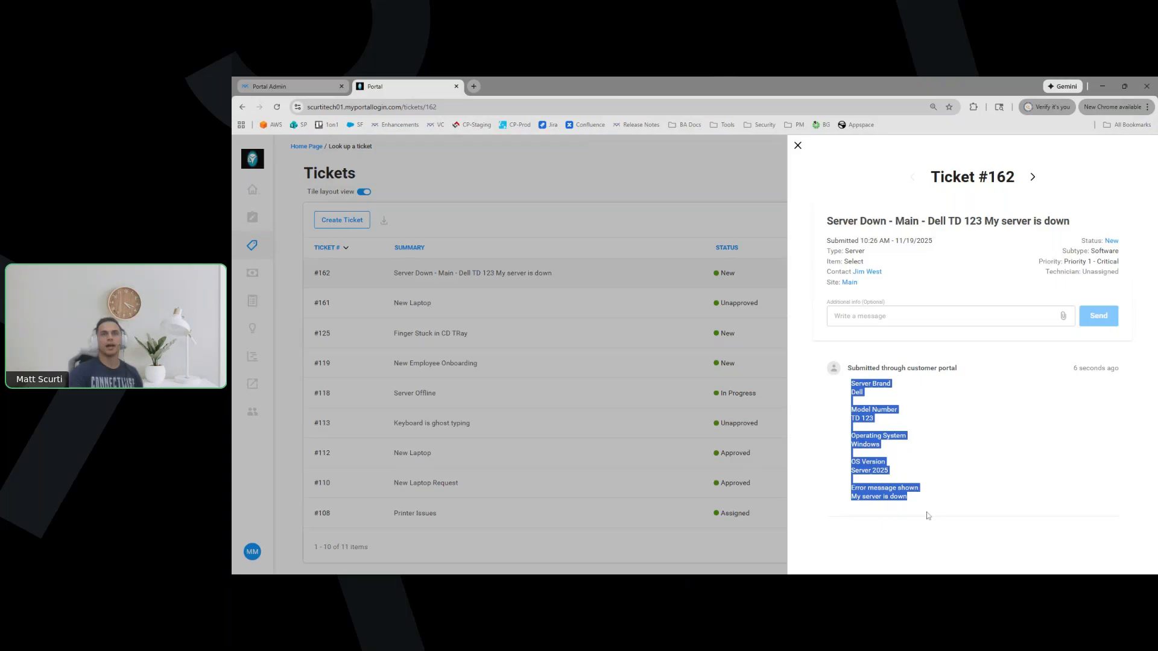
{"action": "left_click", "coordinate": [874, 474]}
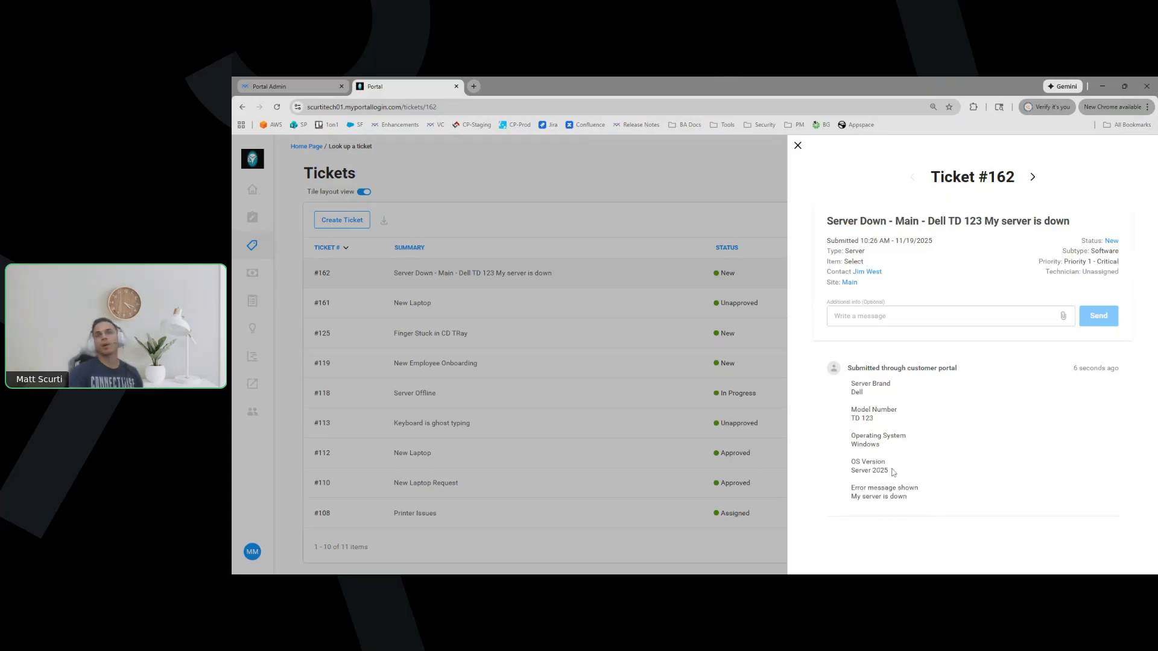
{"action": "mouse_move", "coordinate": [889, 472]}
{"action": "left_mouse_down"}
{"action": "mouse_move", "coordinate": [851, 463]}
{"action": "mouse_move", "coordinate": [886, 454]}
{"action": "left_mouse_up"}
{"action": "left_click", "coordinate": [932, 472]}
{"action": "left_click", "coordinate": [918, 473]}
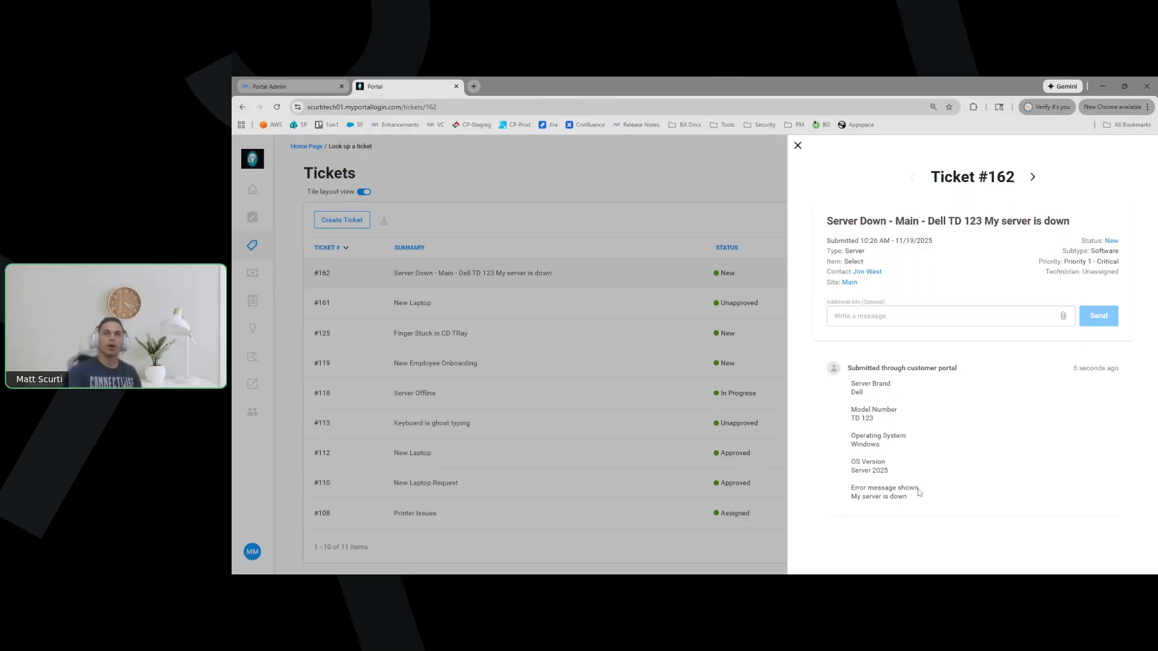
Confirm Server Down is listed under Service Issue for XYZ Test Company
{"action": "left_click", "coordinate": [797, 146]}
{"action": "left_click", "coordinate": [252, 190]}
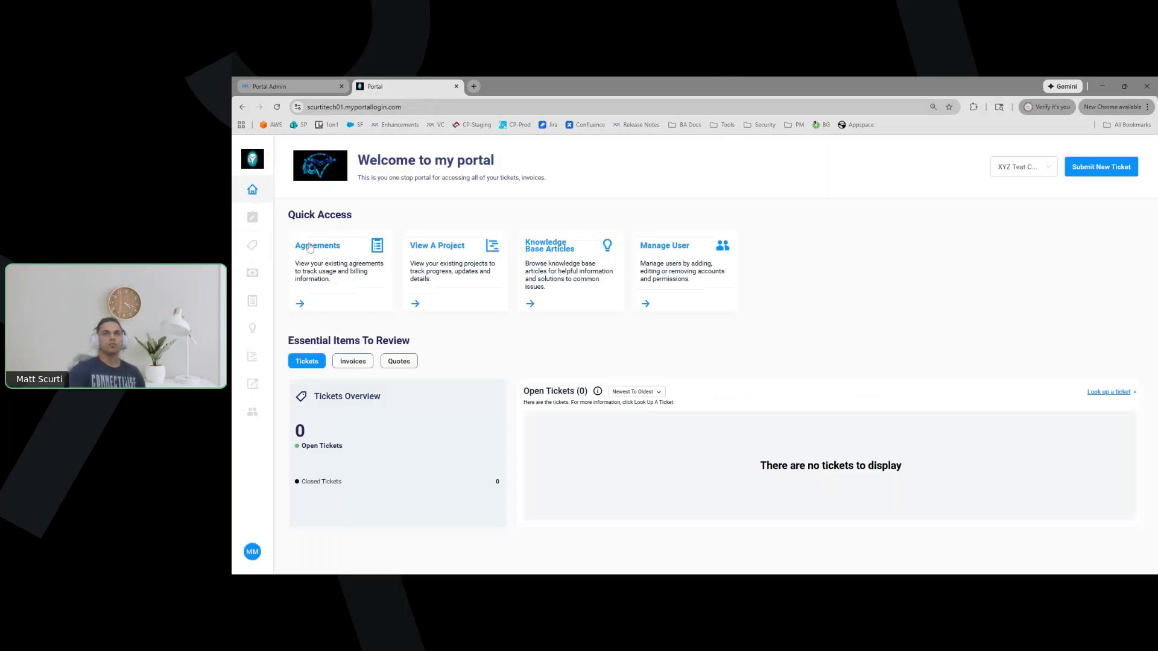
{"action": "left_click", "coordinate": [1079, 171]}
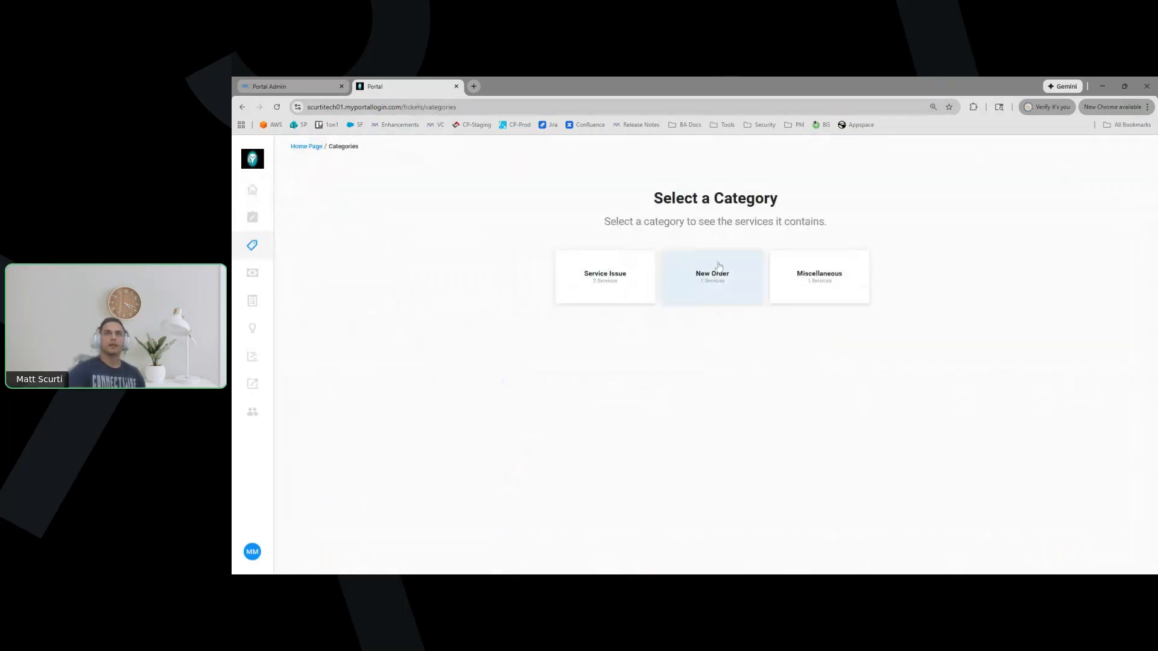
{"action": "left_click", "coordinate": [580, 293]}
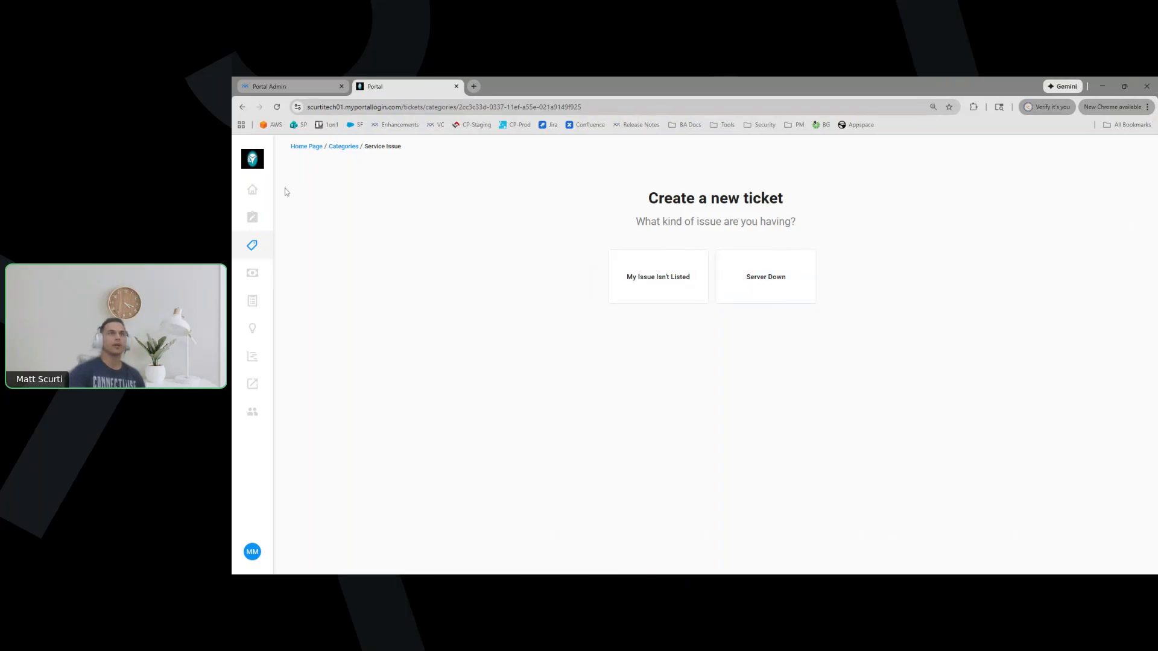
Switch the portal to Eurovision and confirm Service Issue lacks Server Down there
{"action": "left_click", "coordinate": [252, 190]}
{"action": "left_click", "coordinate": [1016, 166]}
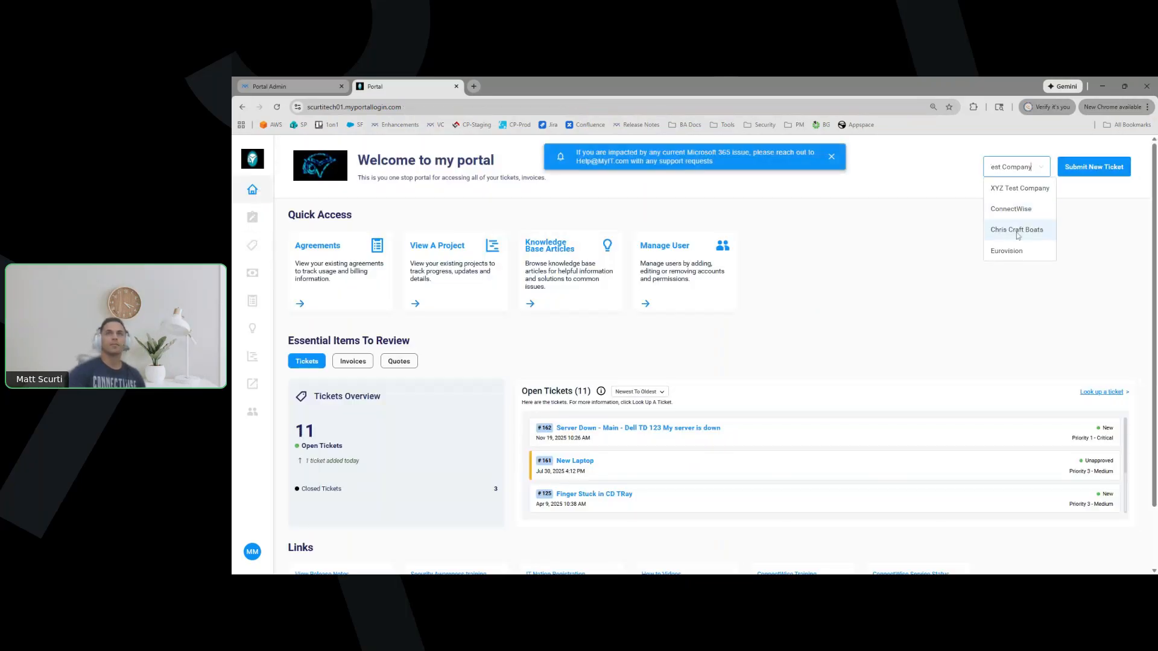
{"action": "left_click", "coordinate": [1014, 250]}
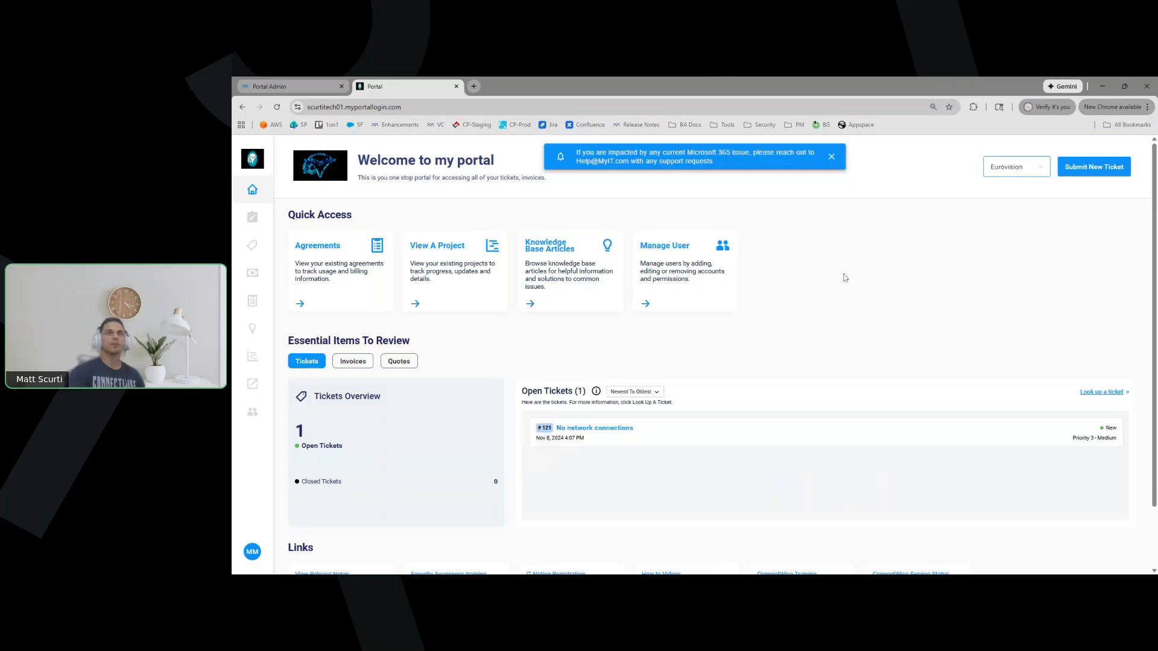
{"action": "left_click", "coordinate": [1117, 169]}
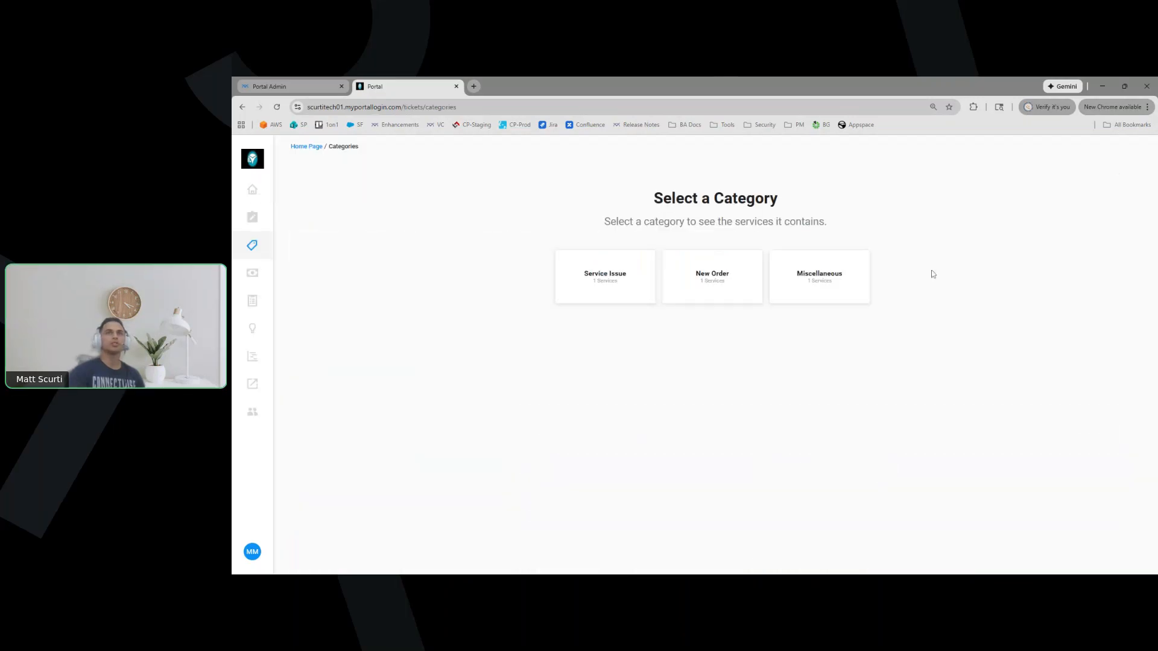
{"action": "left_click", "coordinate": [640, 287]}
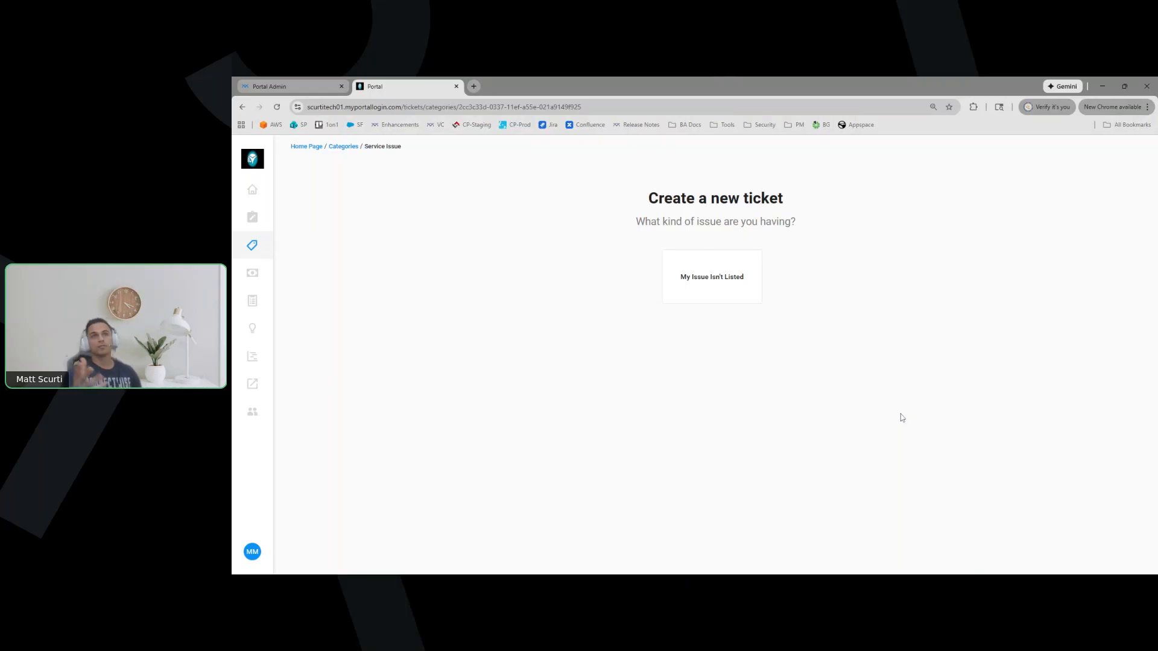
{"action": "left_click", "coordinate": [253, 192]}
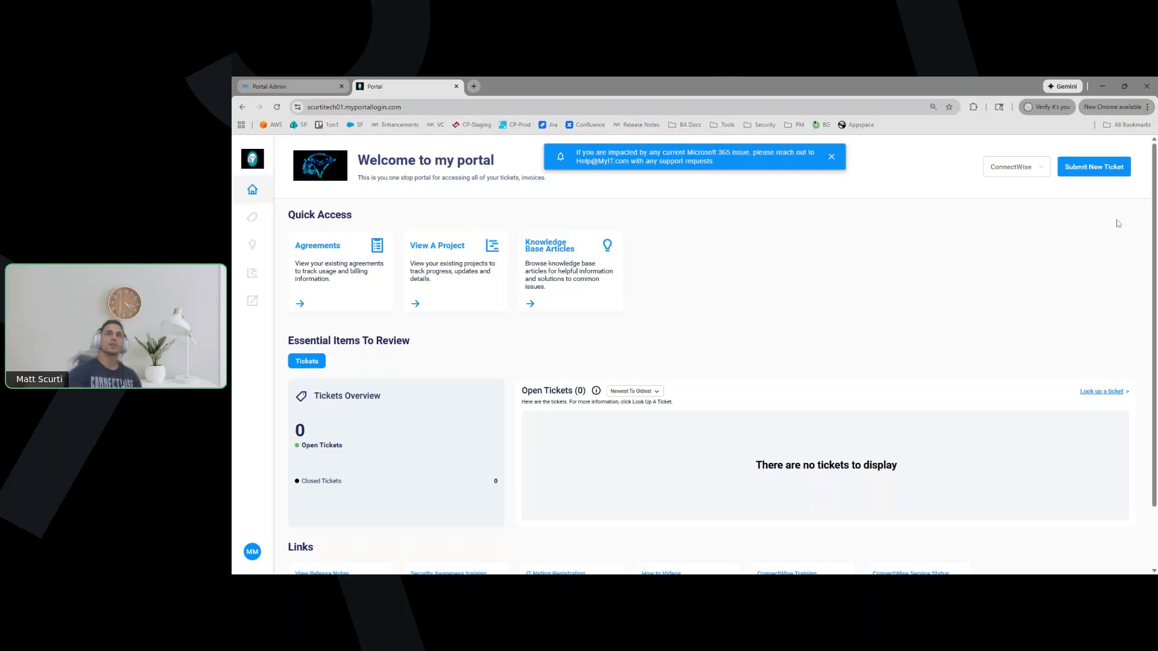
{"action": "left_click", "coordinate": [1106, 171]}
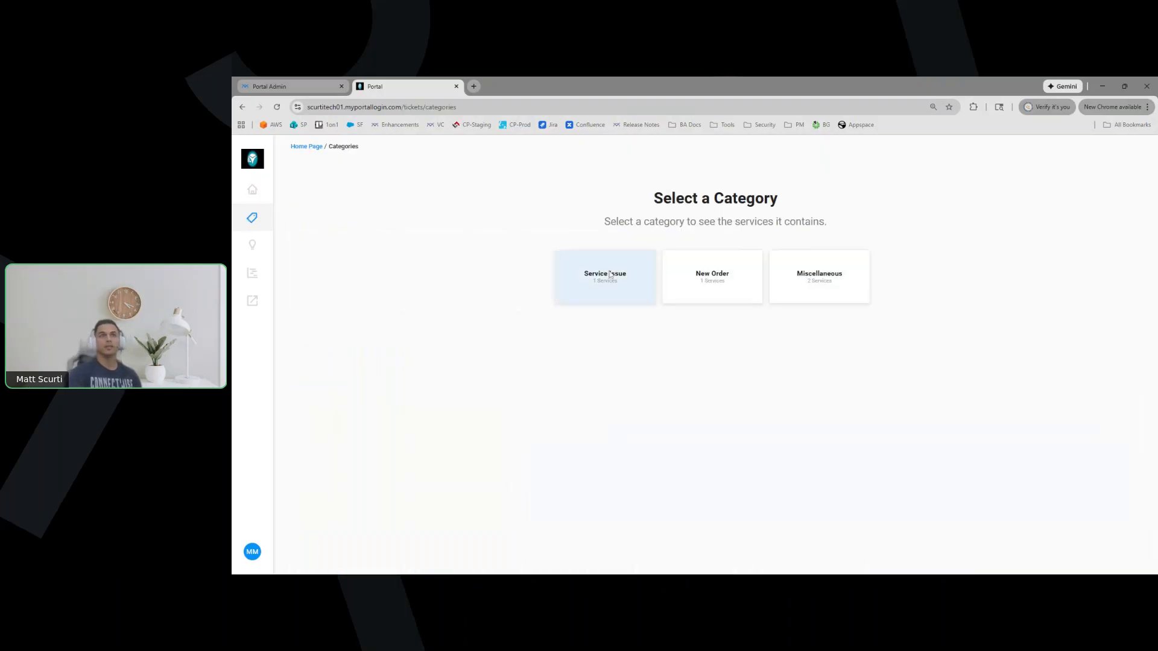
{"action": "left_click", "coordinate": [605, 277]}
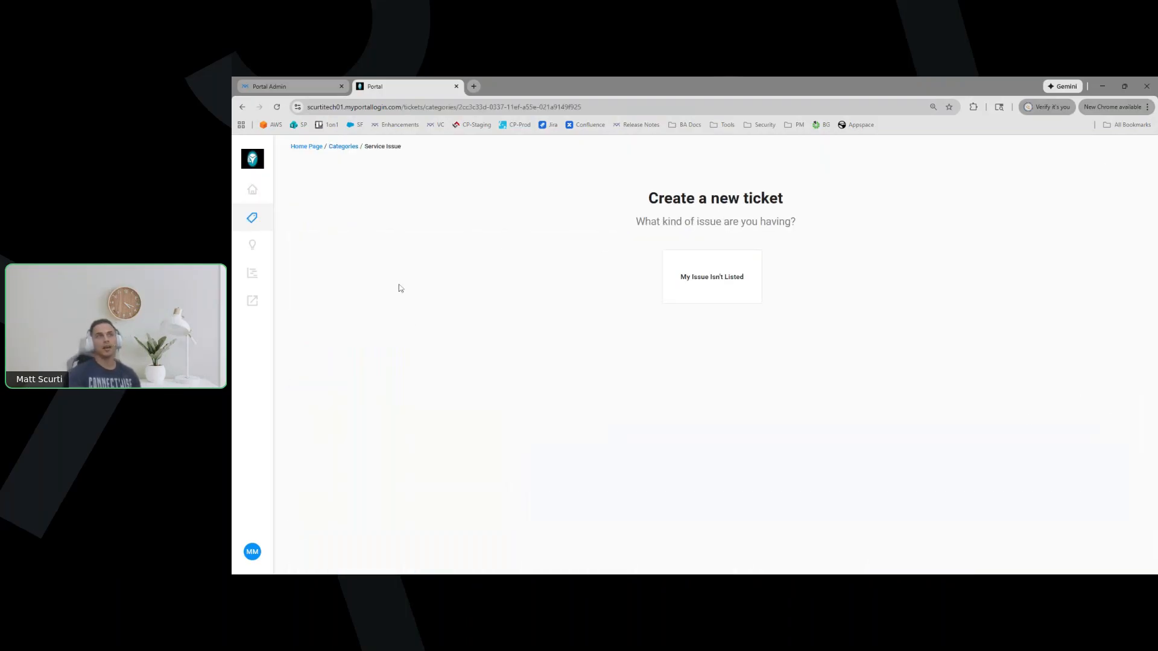
{"action": "left_click", "coordinate": [241, 107]}
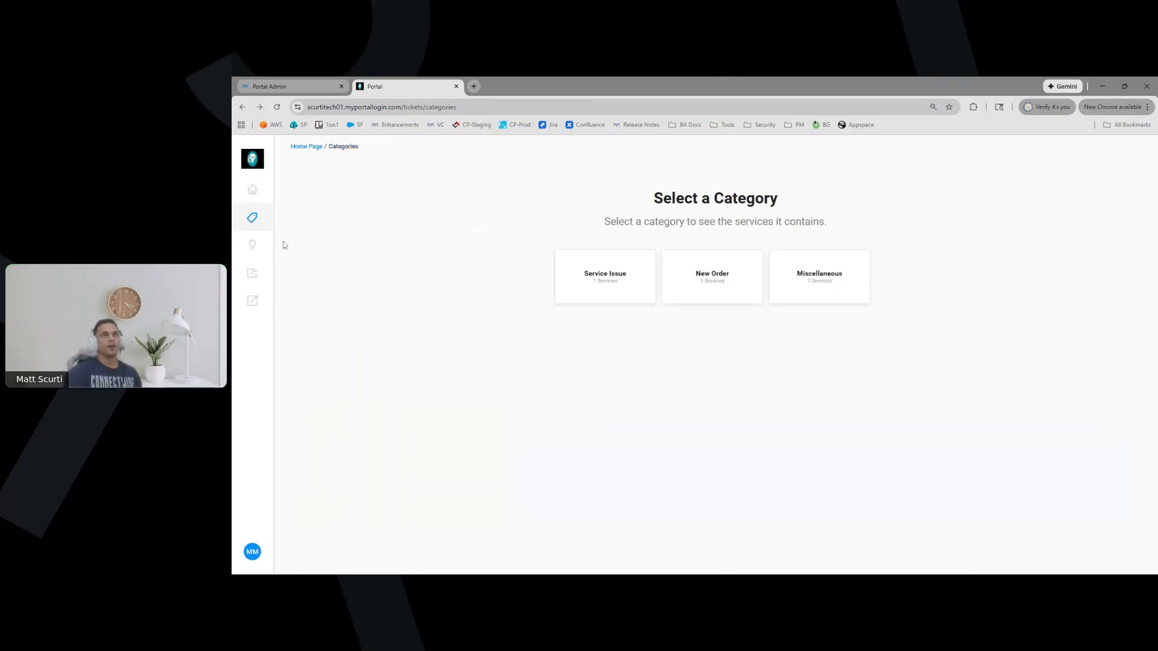
{"action": "left_click", "coordinate": [253, 191]}
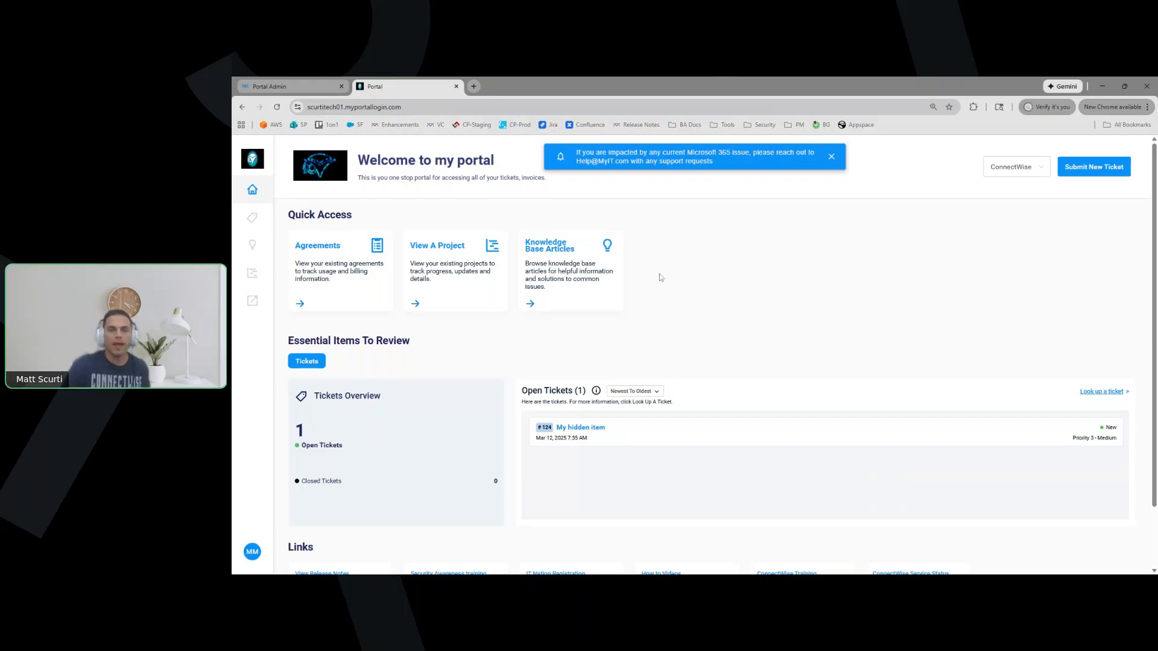
In Portal Admin, edit Server Down: Require Approvals on, Unapproved Status 'Unapproved'
{"action": "left_click", "coordinate": [301, 92]}
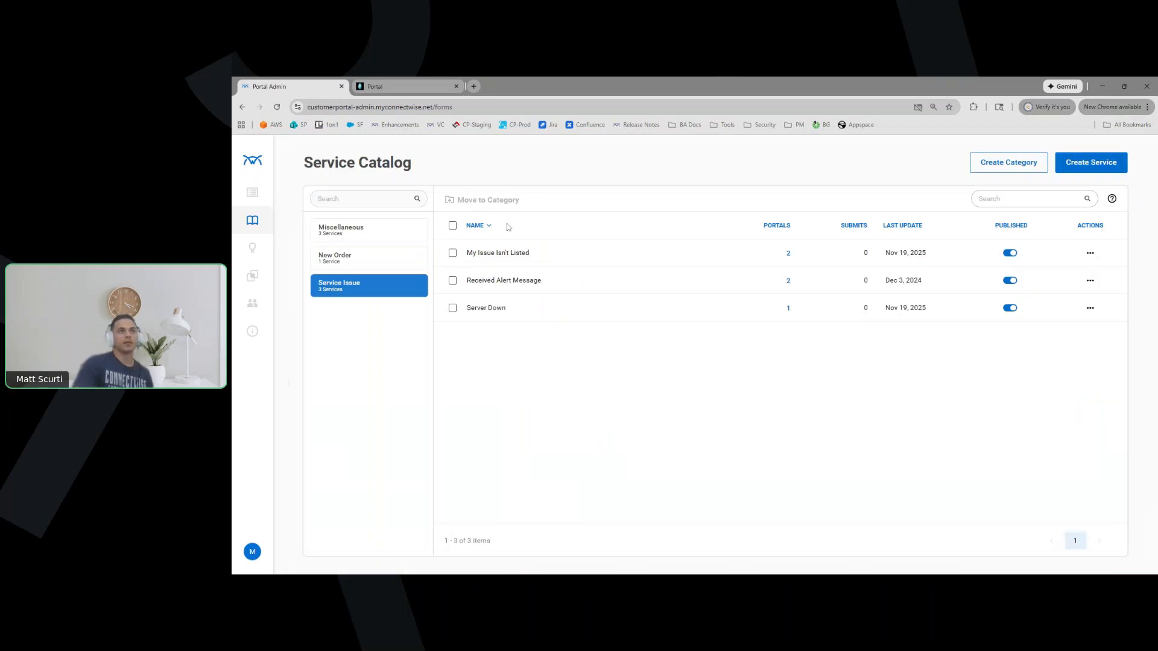
{"action": "left_click", "coordinate": [486, 311]}
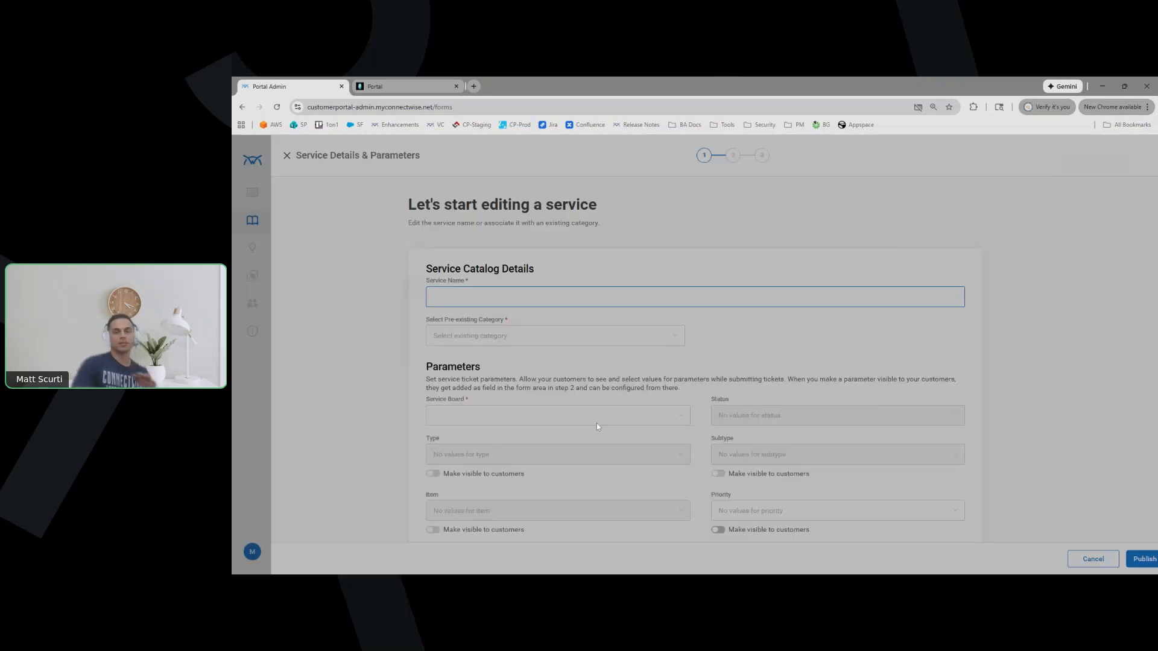
{"action": "scroll", "coordinate": [1059, 487], "scroll_direction": "down", "scroll_amount": 4}
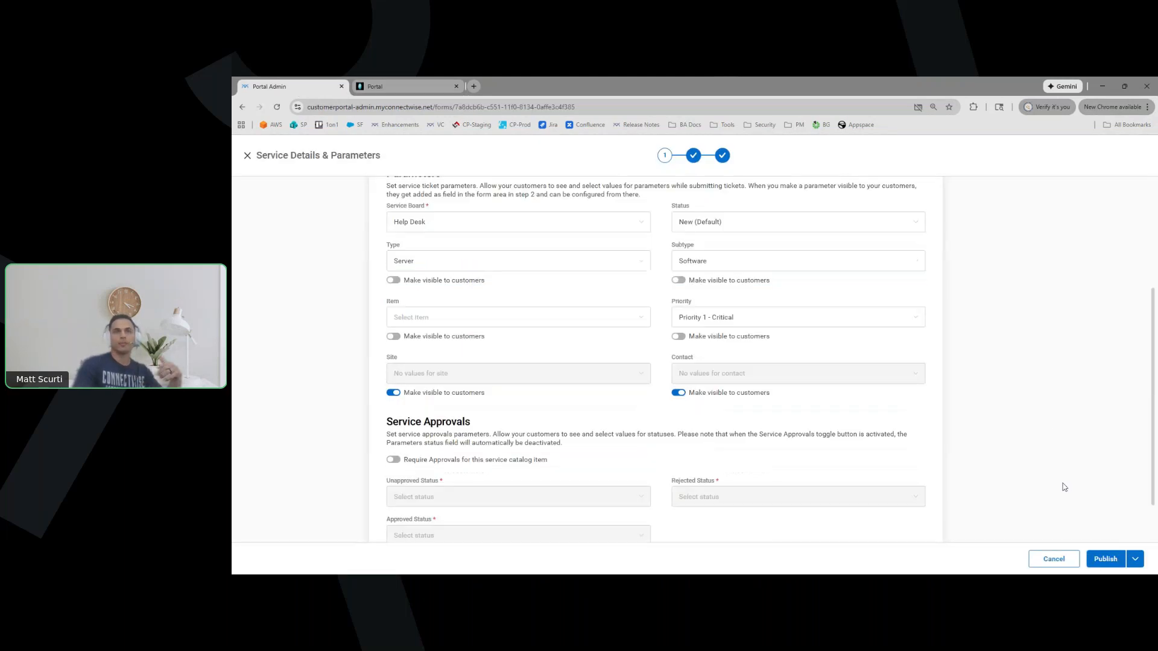
{"action": "left_click", "coordinate": [393, 420]}
{"action": "left_click", "coordinate": [471, 457]}
{"action": "scroll", "coordinate": [431, 502], "scroll_direction": "down", "scroll_amount": 1}
{"action": "scroll", "coordinate": [431, 502], "scroll_direction": "up", "scroll_amount": 2}
{"action": "left_click", "coordinate": [422, 512]}
{"action": "left_click", "coordinate": [1034, 377]}
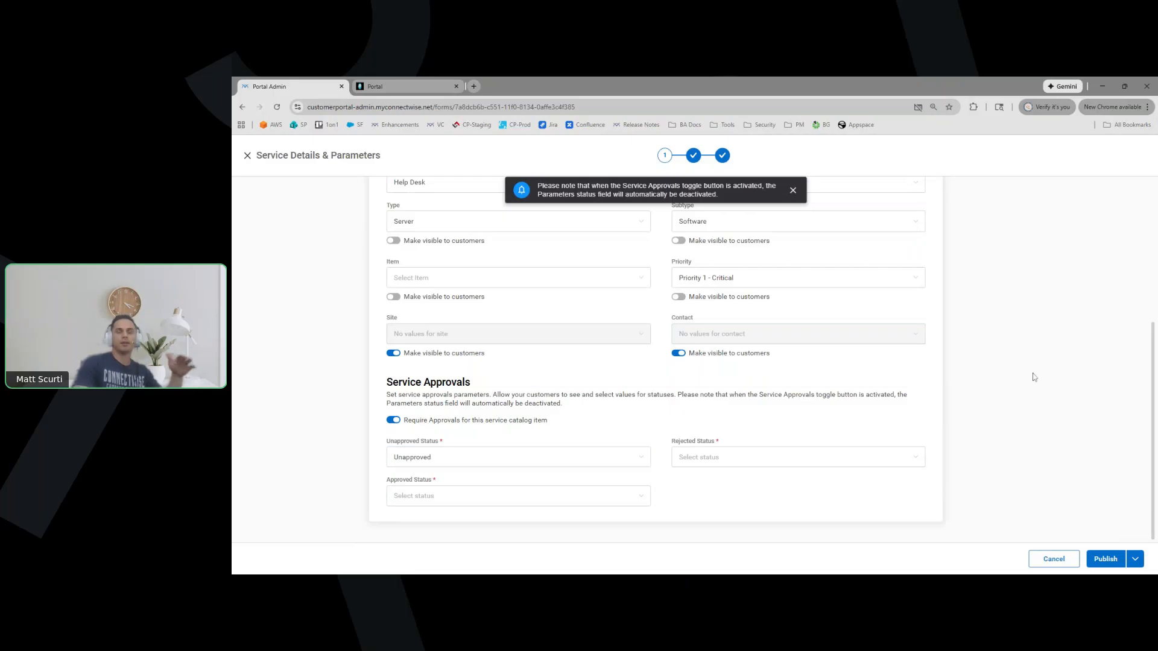